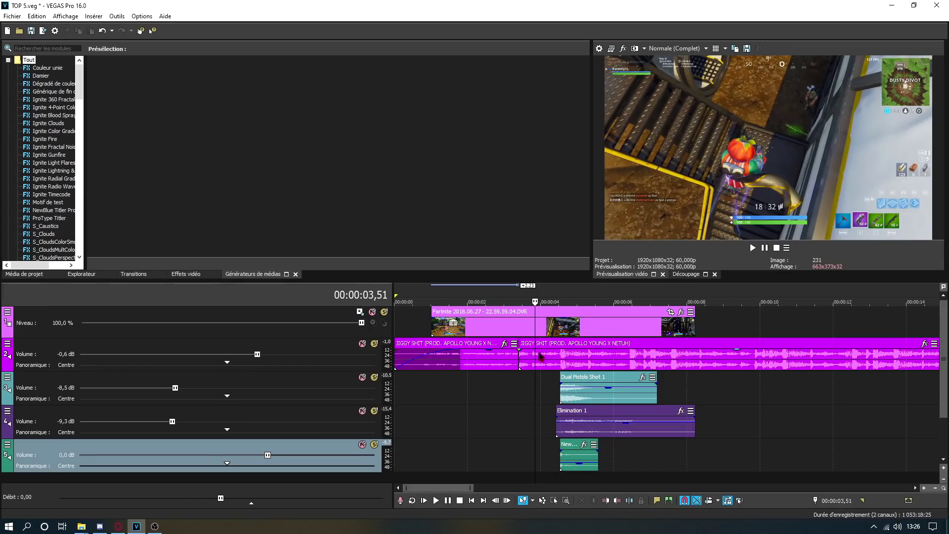
Step: Look over the gameplay clip, music and sound effects on the timeline and play back the moment of the pistol shot
scroll(532, 368, "down", 3)
scroll(531, 368, "up", 3)
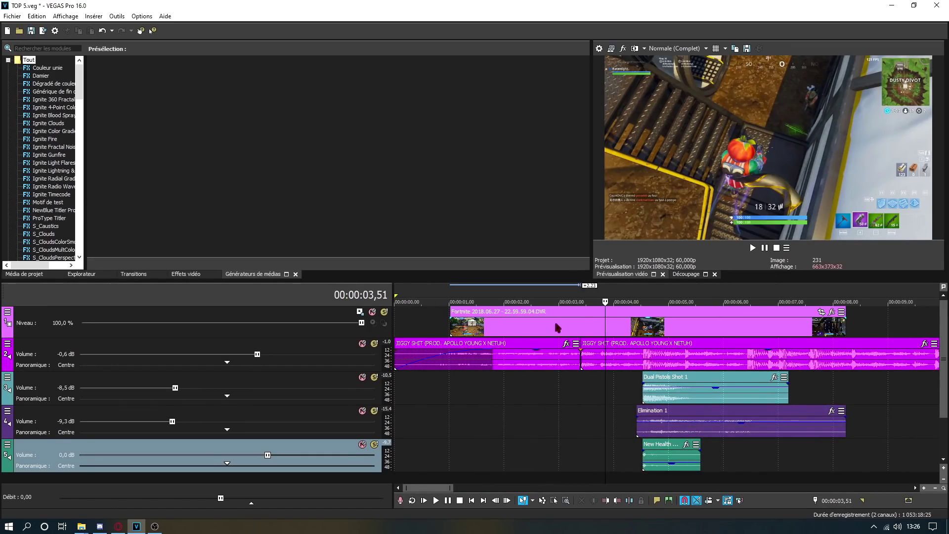
left_click(492, 326)
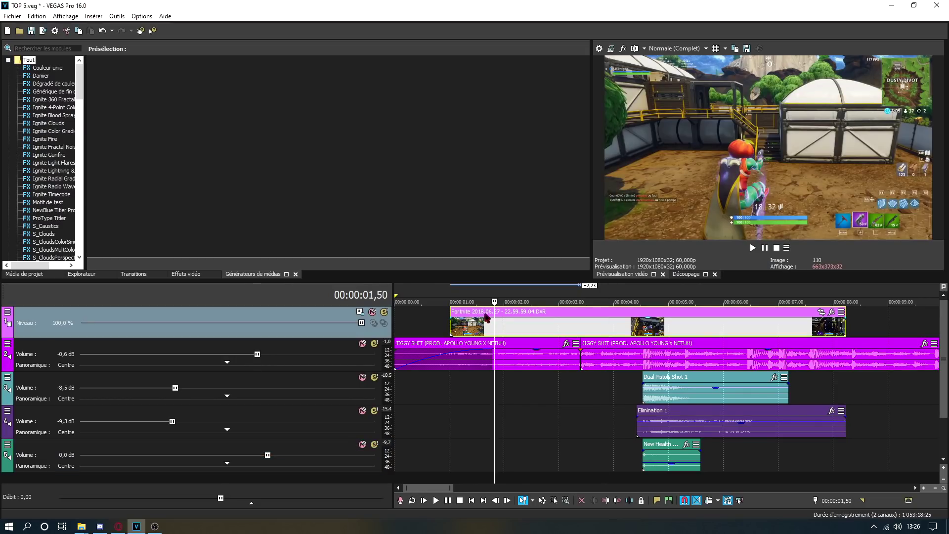
scroll(473, 319, "down", 6)
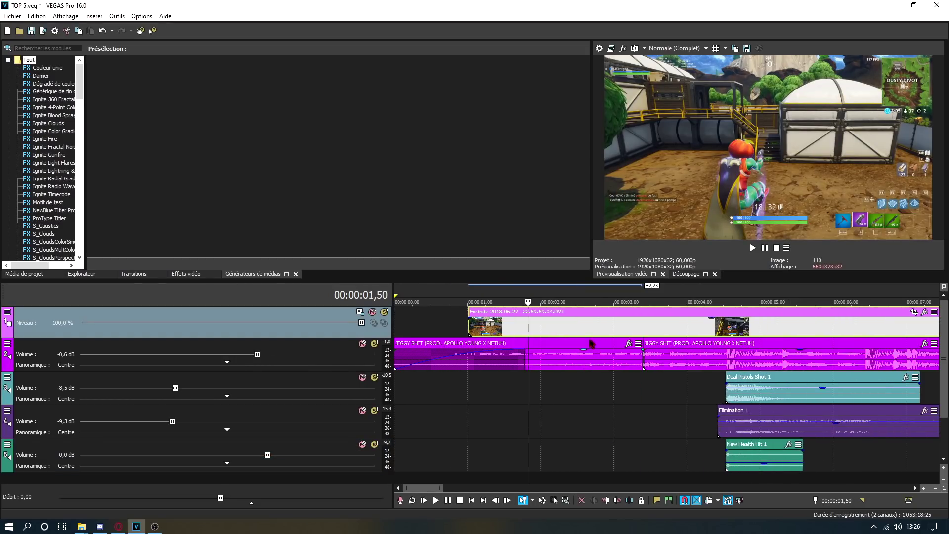
scroll(655, 461, "up", 6)
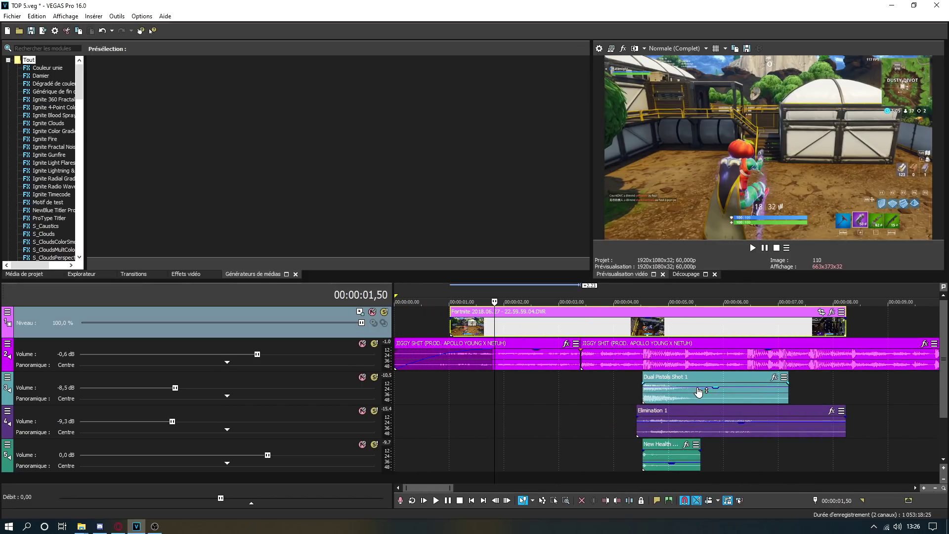
left_click(644, 392)
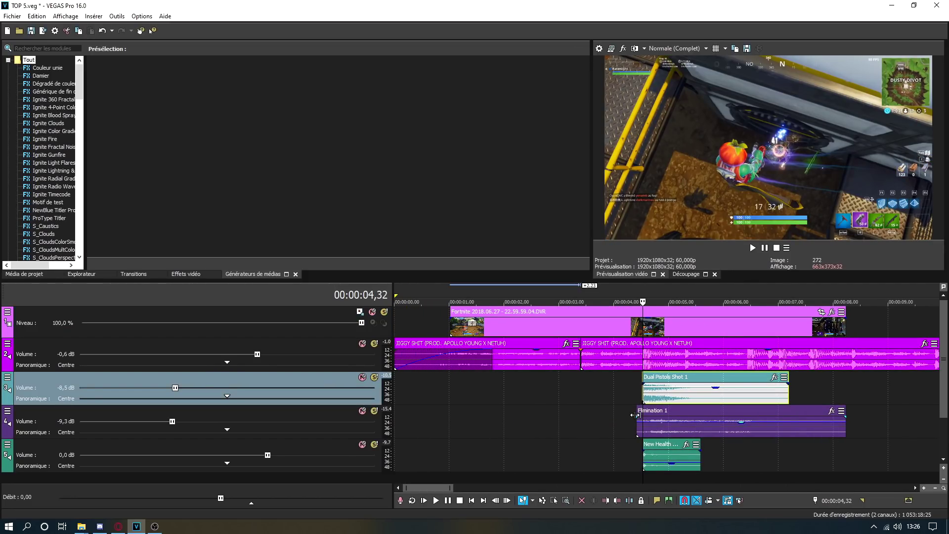
left_click(634, 443)
key("space")
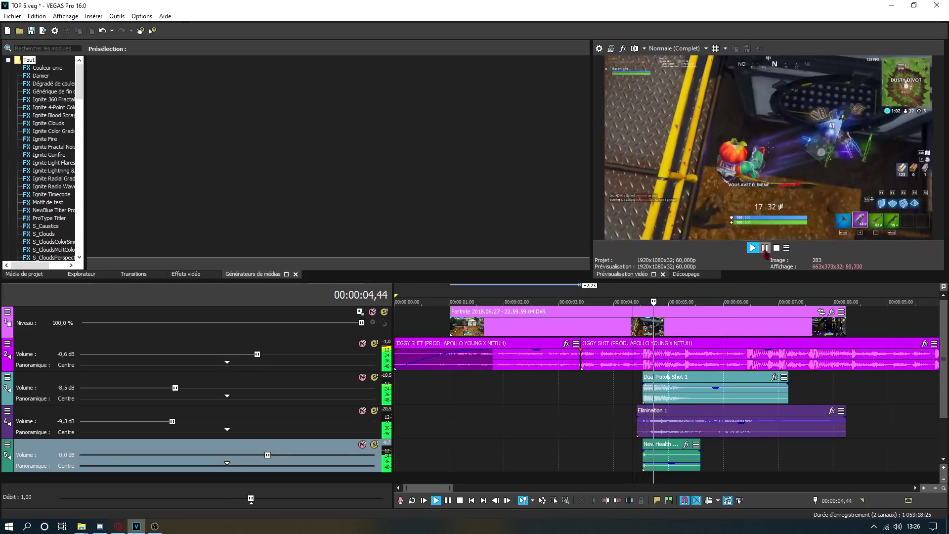
left_click(765, 251)
scroll(692, 341, "down", 4)
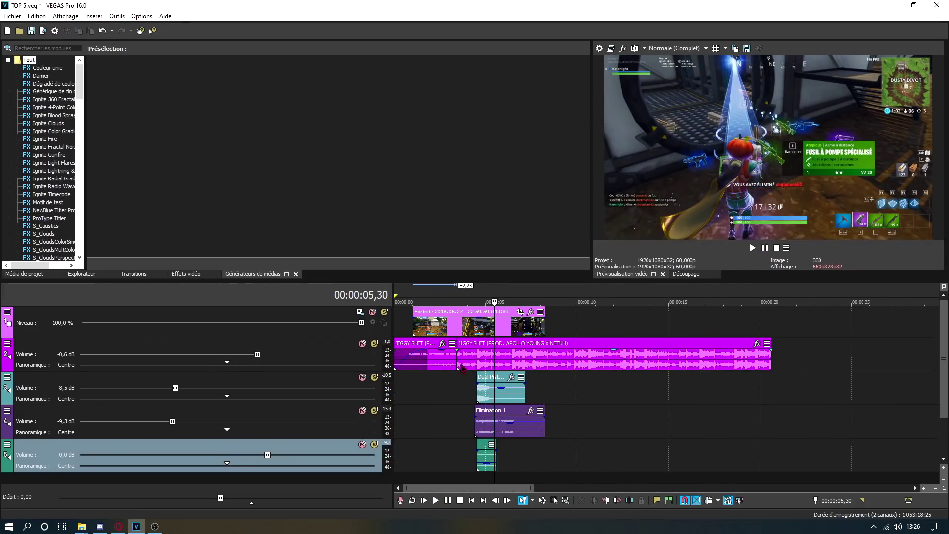
left_click(444, 371)
scroll(483, 430, "up", 3)
left_click(483, 430)
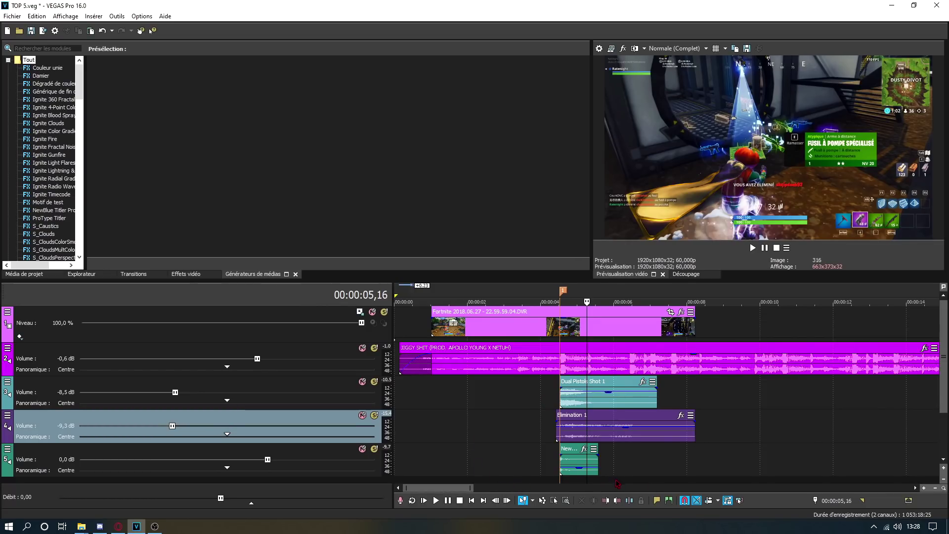
Step: Insert a video track above the gameplay clip and set its compositing mode to Couper
right_click(616, 482)
left_click(635, 483)
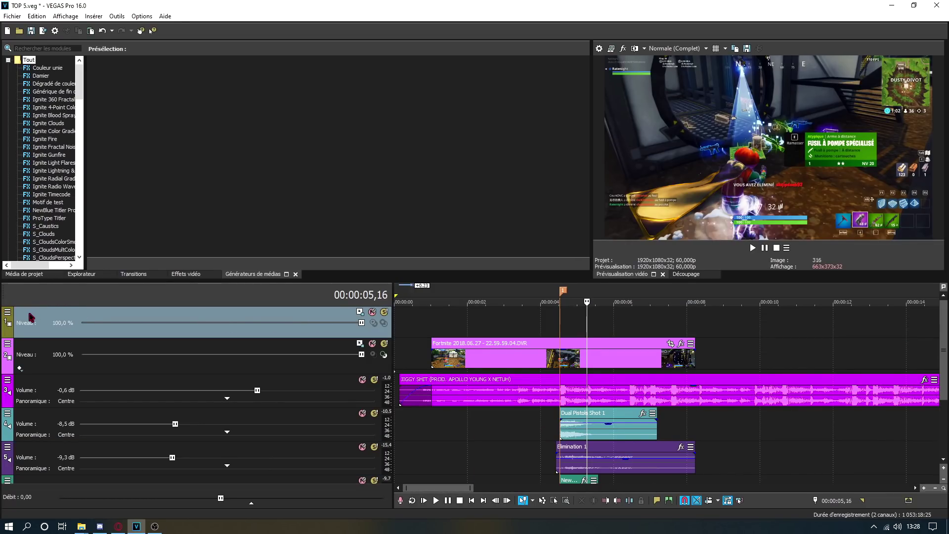
left_click(7, 312)
mouse_move(74, 367)
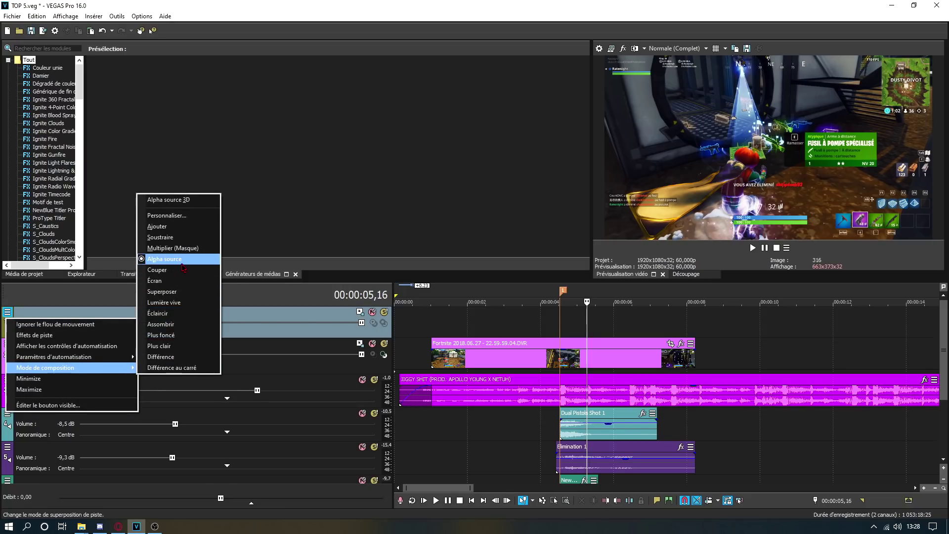
left_click(178, 270)
Step: Add a white Couleur unie generated media event to the new top track, keeping its default settings
left_click(134, 274)
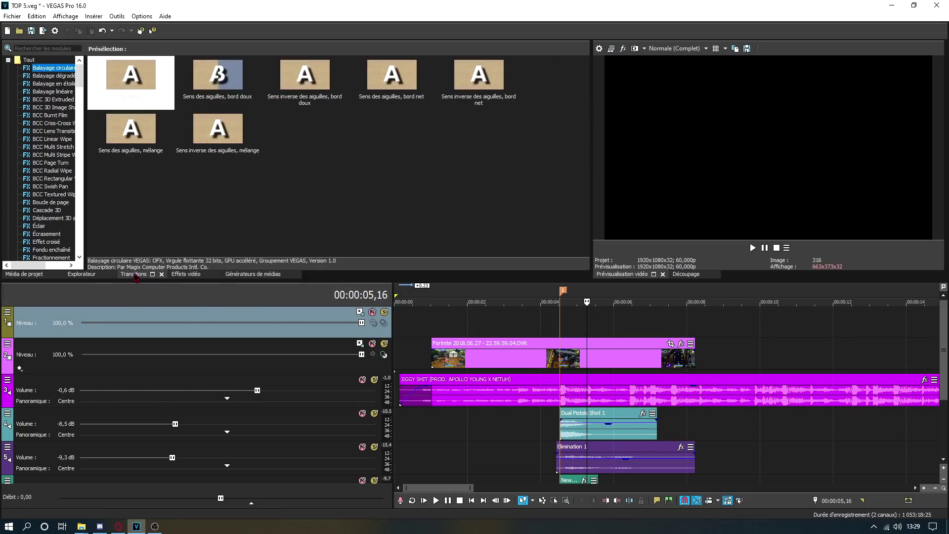
left_click(186, 274)
left_click(253, 274)
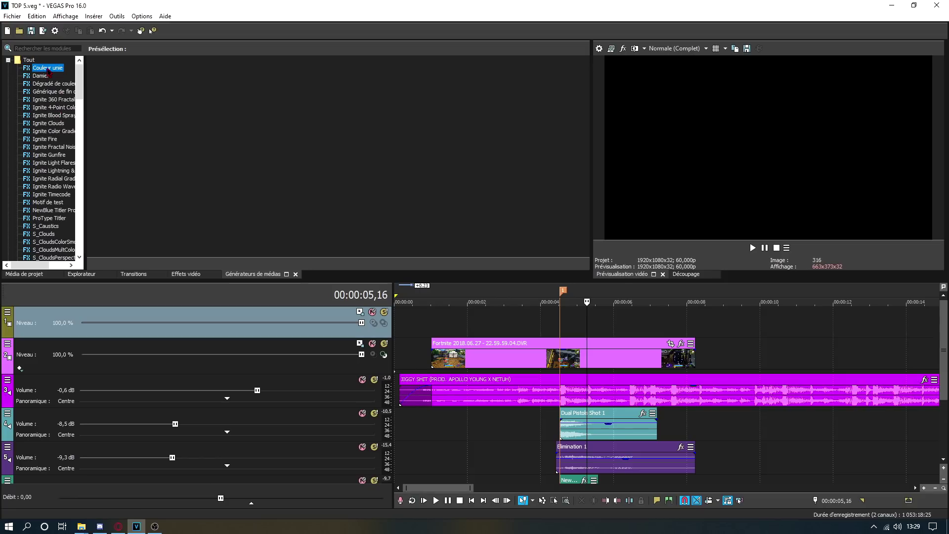
left_click_drag(131, 76, 327, 336)
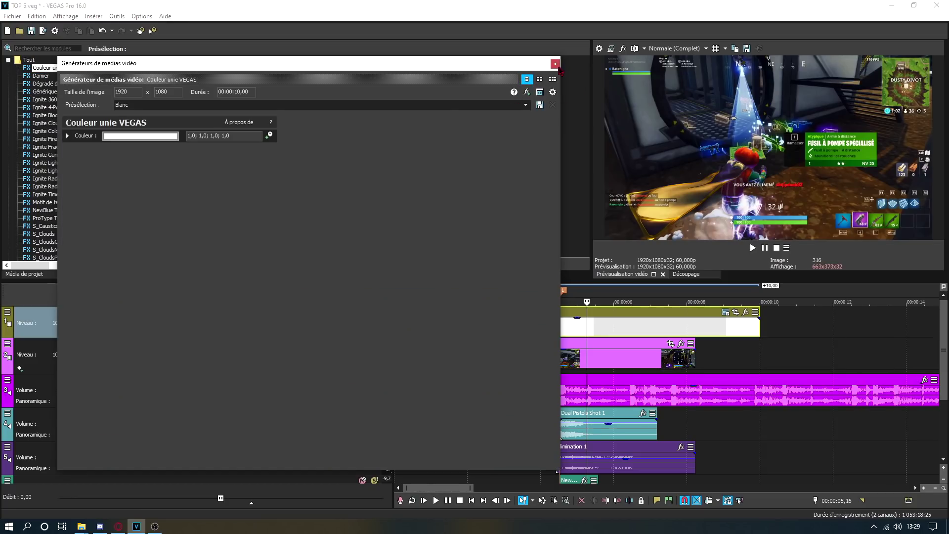
left_click(560, 71)
Step: In the white solid's pan/crop settings, reduce the frame height slightly to create cinematic black bars over the gameplay
left_click(436, 330)
left_click(432, 330)
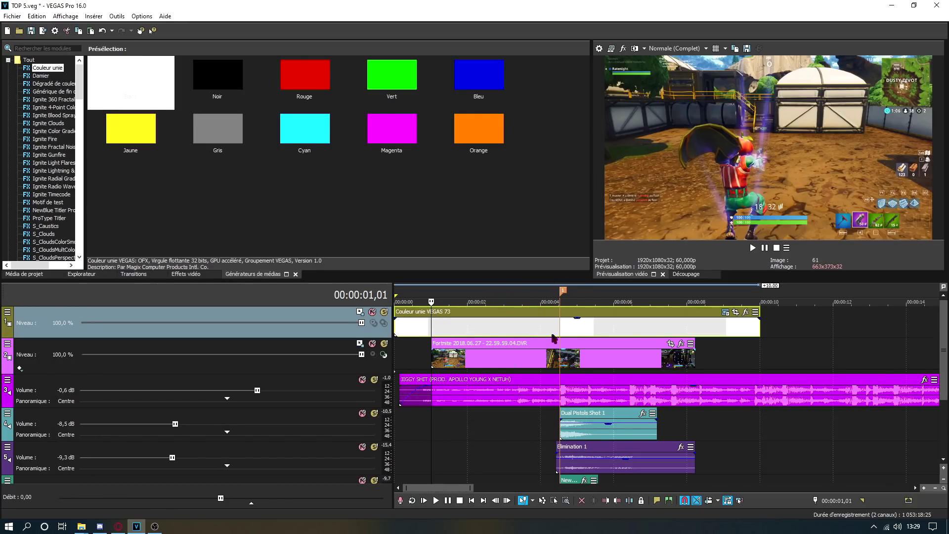
left_click(745, 312)
left_click_drag(353, 7, 250, 40)
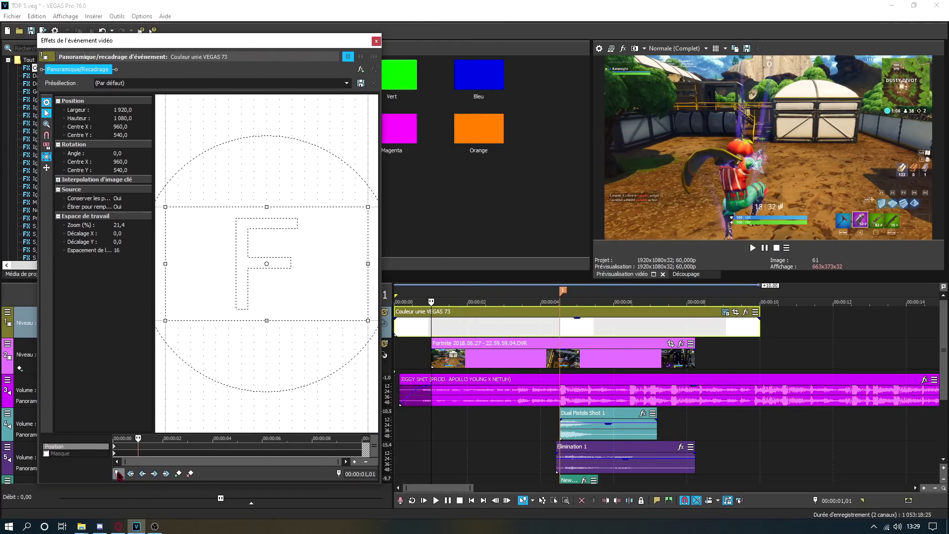
left_click_drag(266, 206, 265, 218)
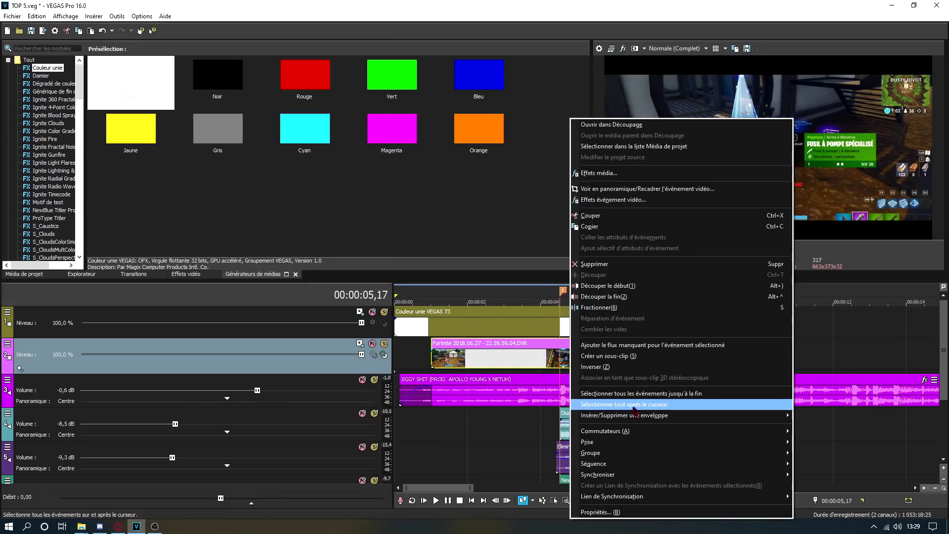
Step: Insert a Rapidité (speed) envelope on the Fortnite gameplay clip
mouse_move(636, 420)
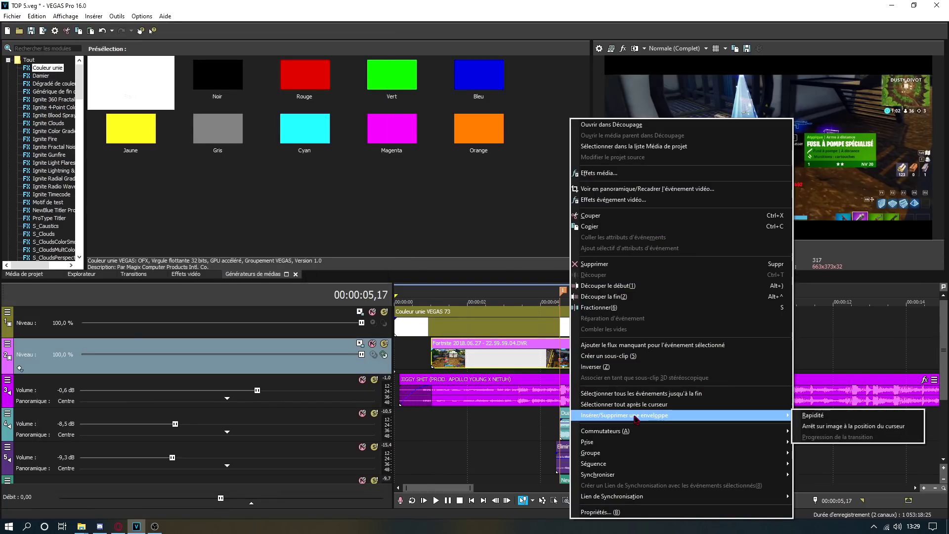
key("Escape")
left_click(525, 356)
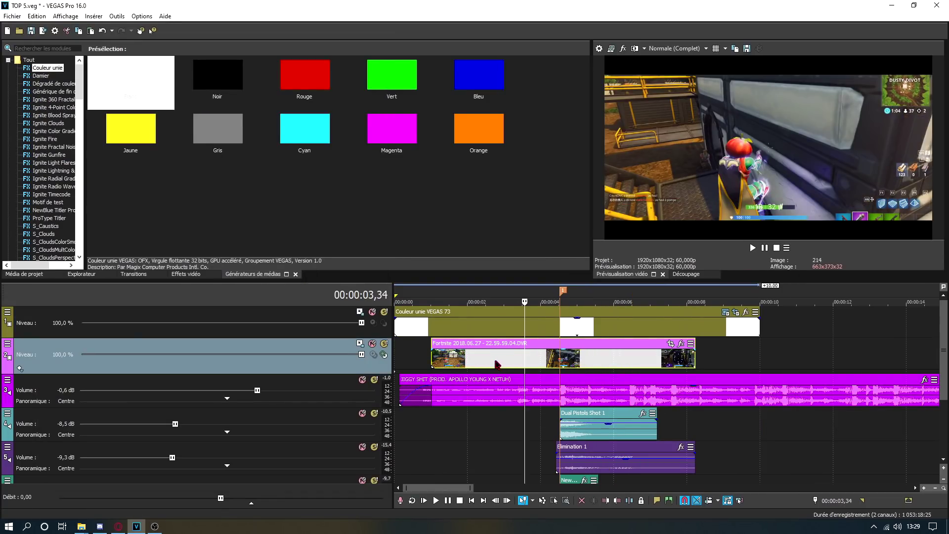
right_click(532, 365)
mouse_move(643, 415)
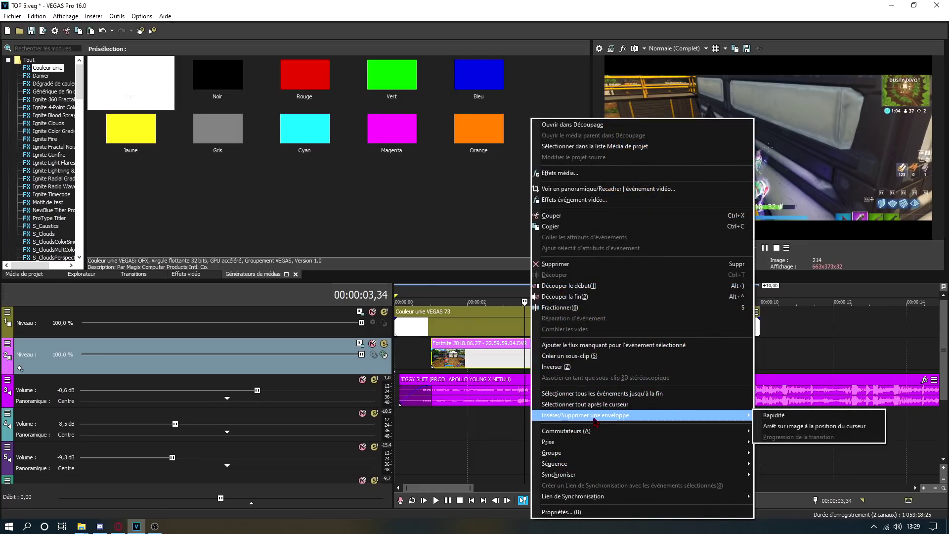
left_click(785, 418)
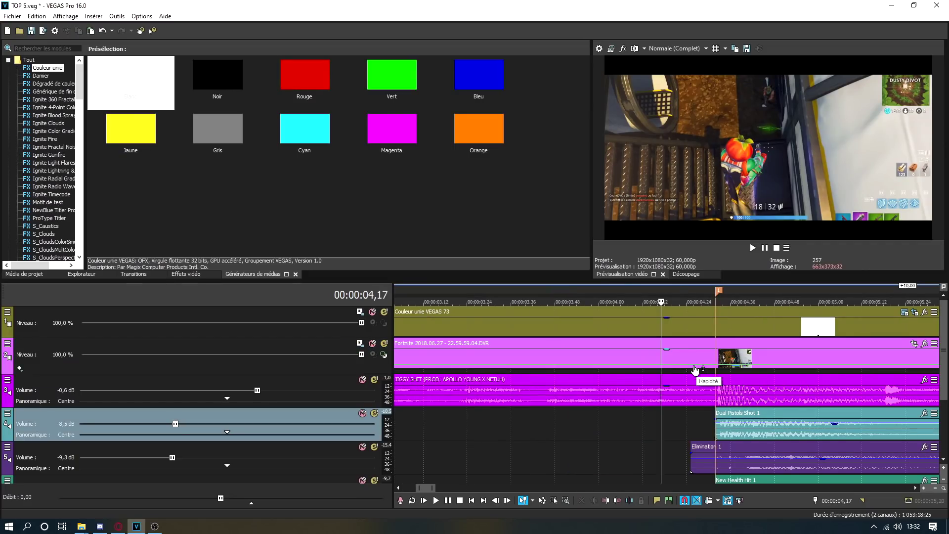
Step: Add speed envelope points around marker 1, adjust the point just before the shot, and play the section back
double_click(692, 365)
left_click(716, 366)
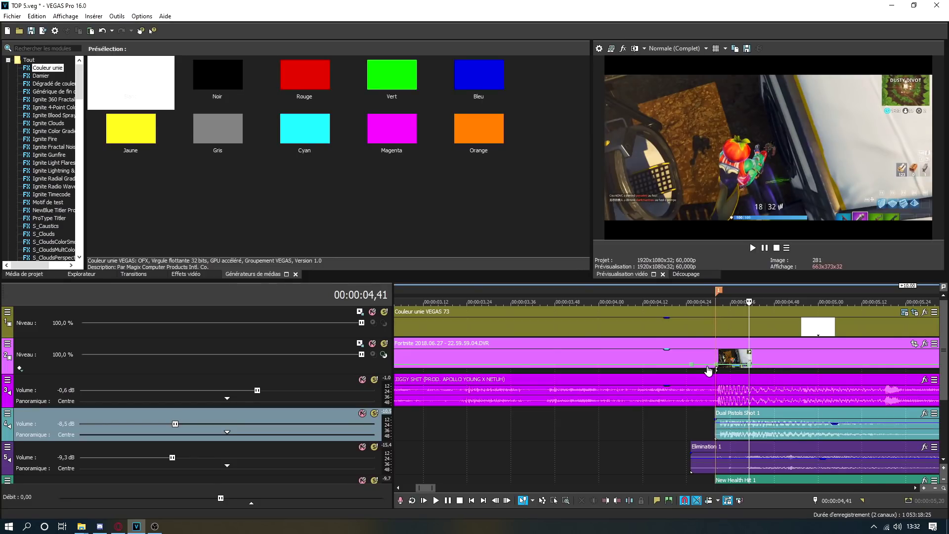
left_click(694, 366)
right_click(694, 368)
left_click(737, 250)
key("Down")
key("Down")
left_click(752, 248)
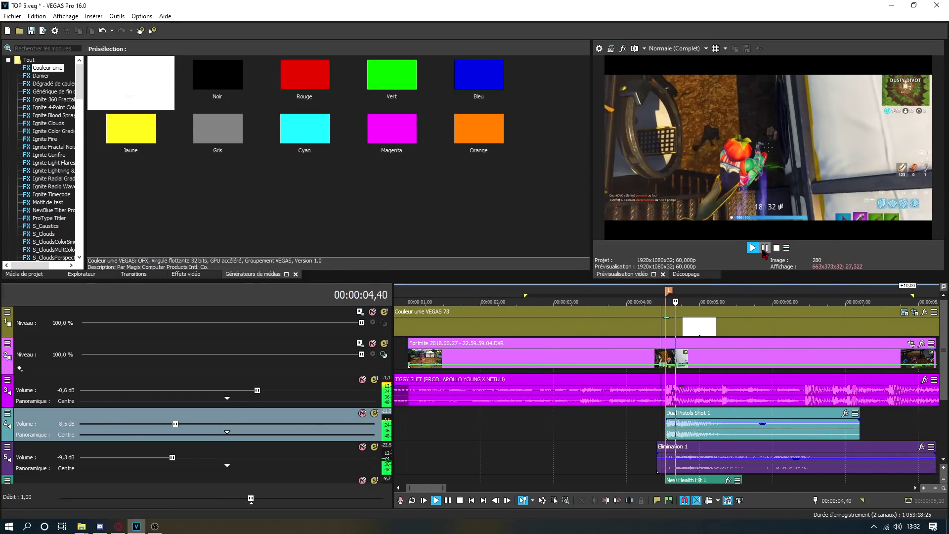
Step: Adjust the gameplay clip's speed envelope point just after the shot, at 00:00:04,45
scroll(593, 380, "up", 3)
left_click(588, 369)
right_click(588, 368)
left_click(591, 368)
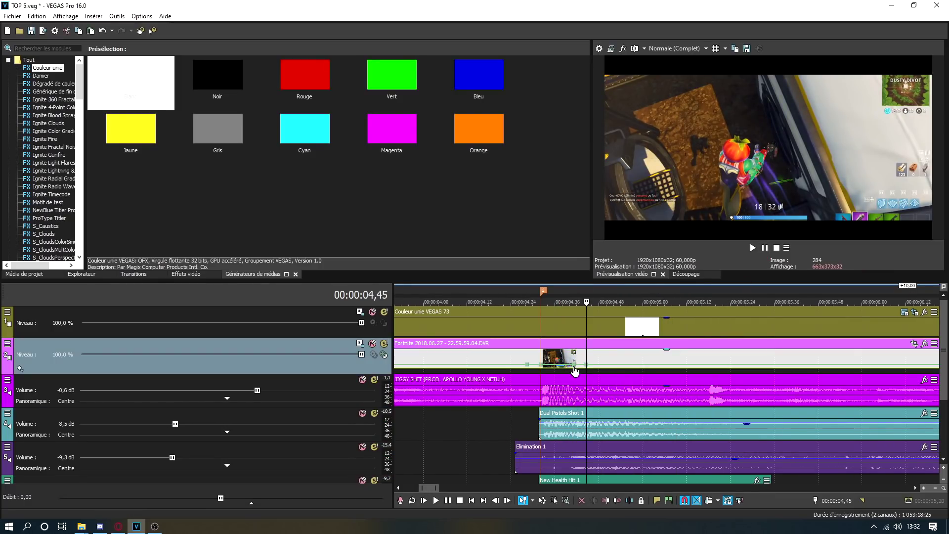
right_click(586, 364)
left_click(598, 251)
Step: Adjust the speed envelope points just before and at marker 1 on the gameplay clip
right_click(541, 368)
left_click(529, 365)
right_click(537, 365)
left_click(540, 367)
right_click(548, 357)
left_click(568, 392)
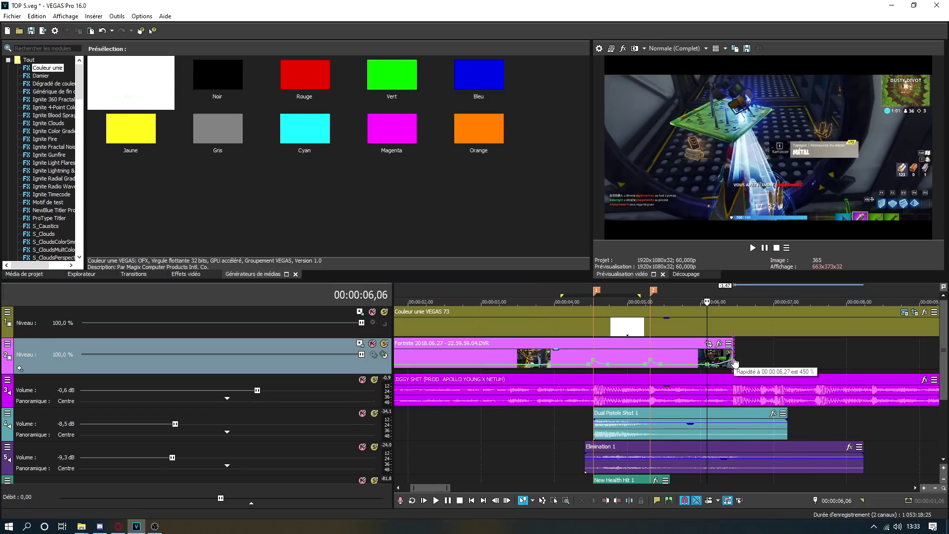
Step: Add the Sapphire S_Shake effect to the gameplay clip's video event effects
left_click(552, 423)
scroll(702, 414, "down", 3)
scroll(702, 414, "up", 2)
left_click(614, 345)
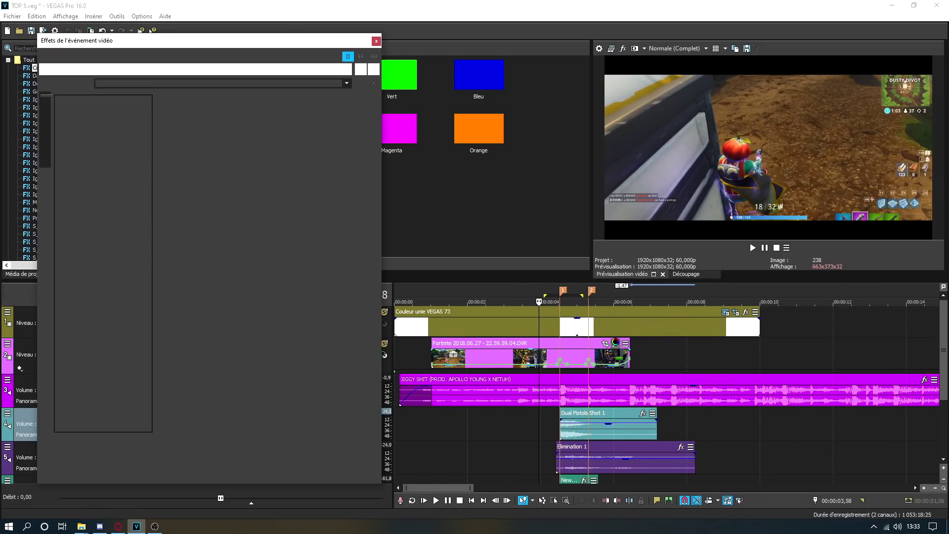
scroll(423, 258, "down", 8)
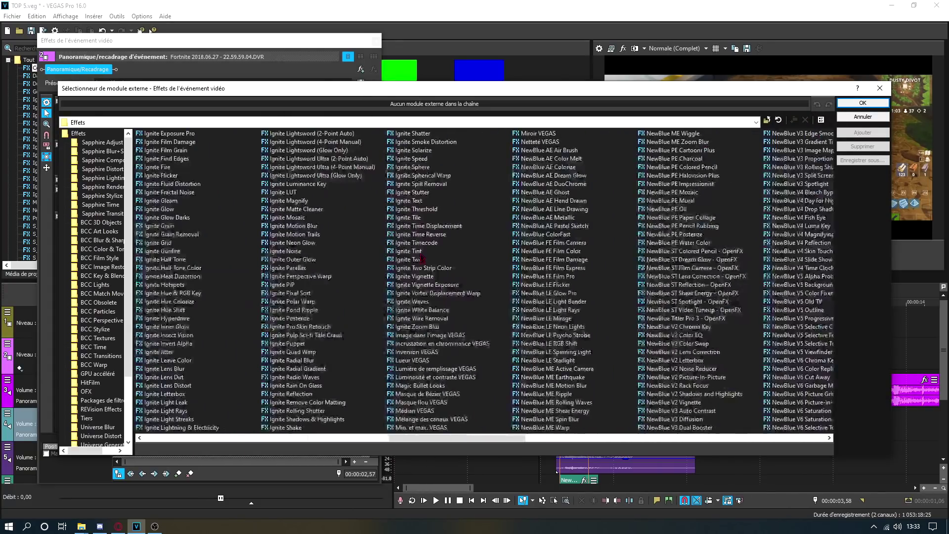
left_click(662, 286)
left_click(862, 133)
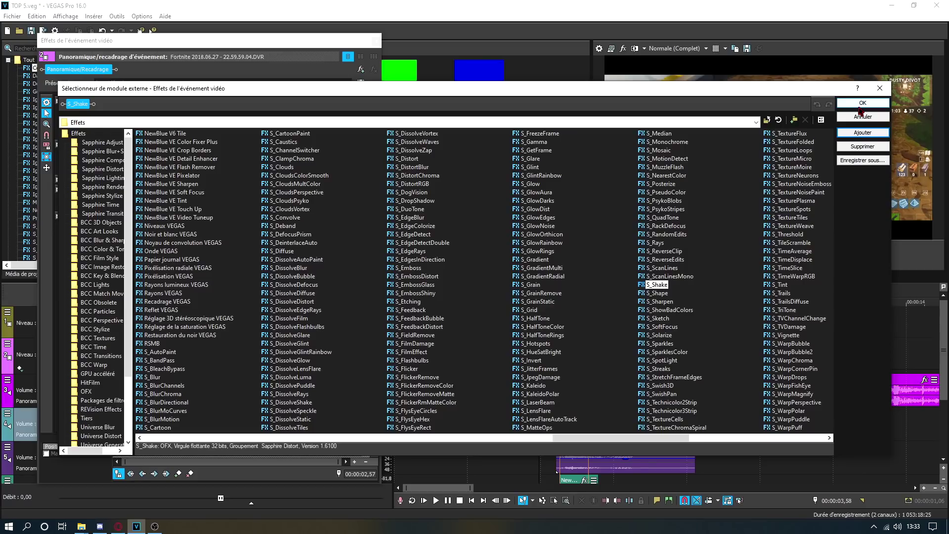
left_click(862, 103)
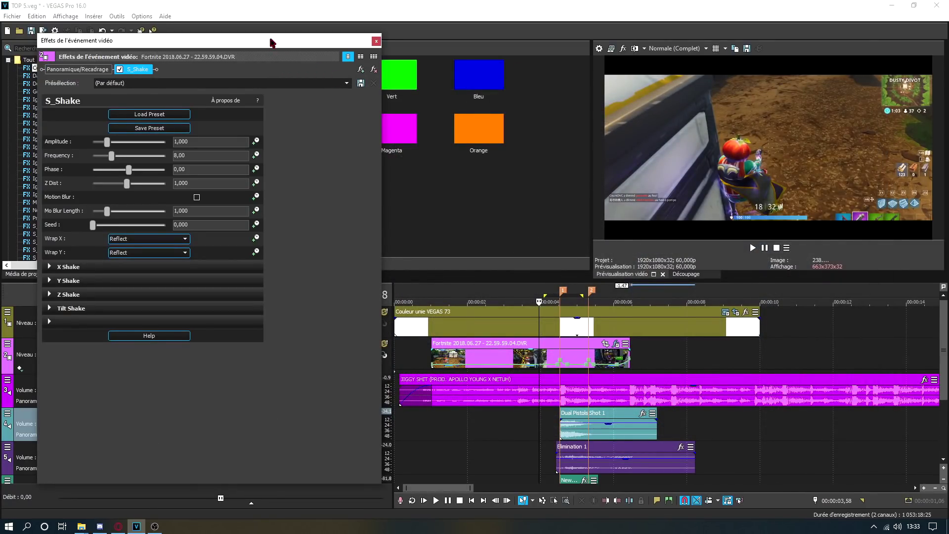
Step: Apply the Sync preset to the gameplay clip's S_Shake effect
left_click_drag(271, 43, 438, 77)
left_click(481, 115)
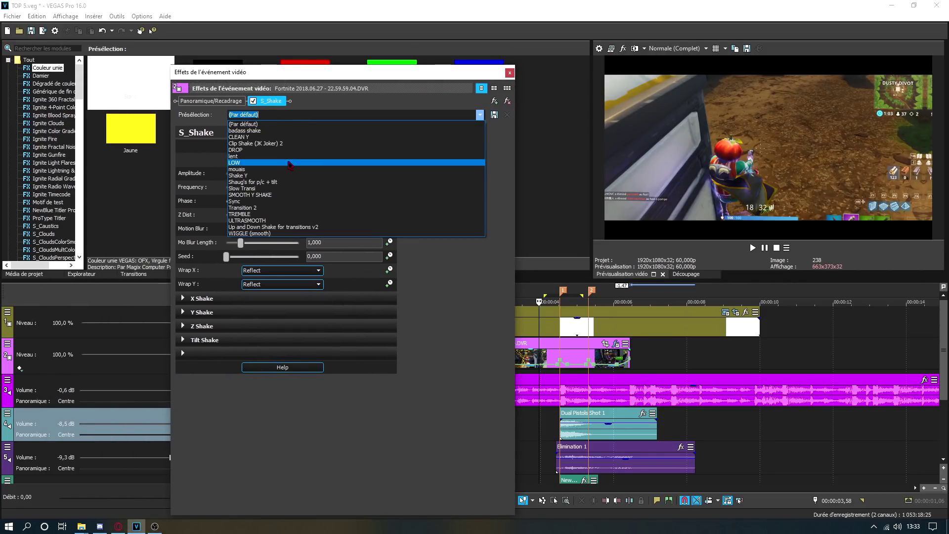
left_click(282, 201)
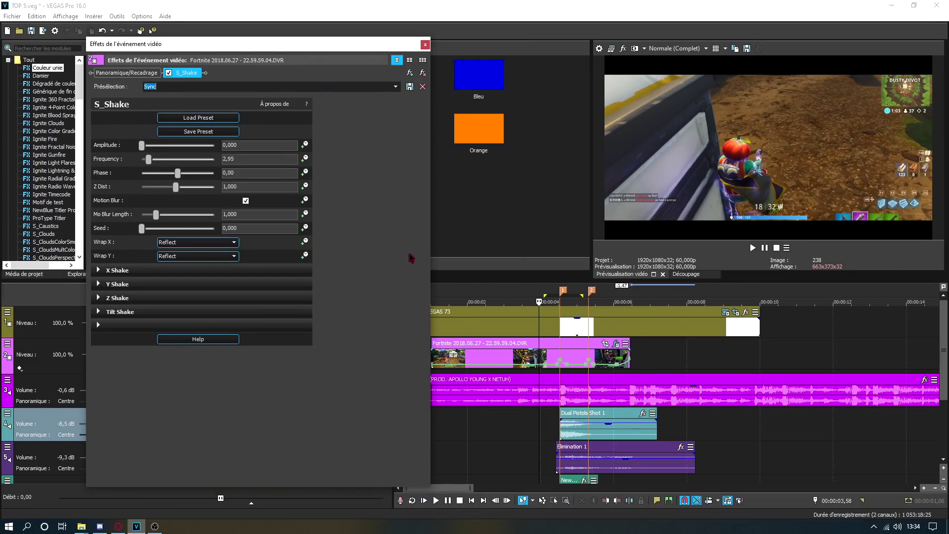
Step: Place the timeline cursor at 00:00:04,19, just before marker 1, and enable keyframe animation for the S_Shake Amplitude
left_click(552, 436)
scroll(553, 436, "up", 6)
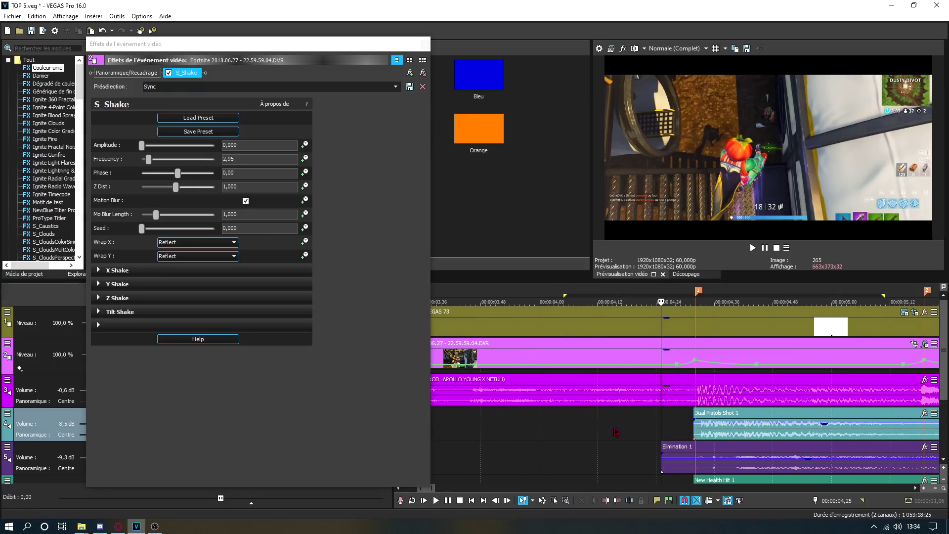
left_click(764, 248)
key("space")
left_click_drag(208, 50, 178, 35)
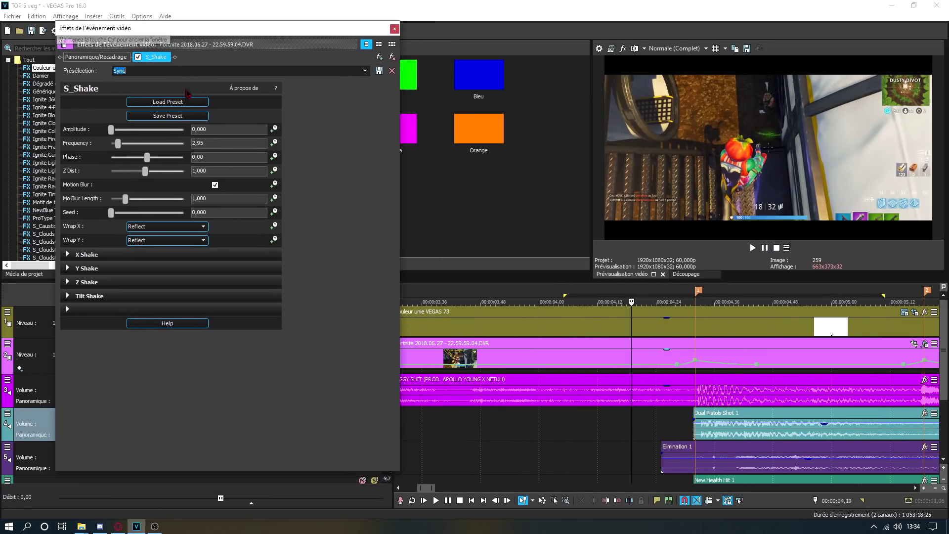
left_click(274, 130)
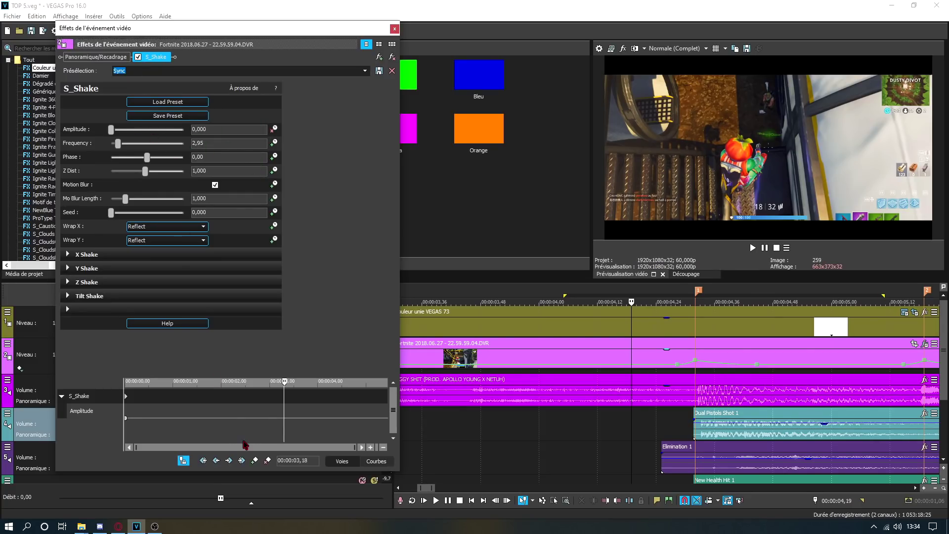
Step: Add an S_Shake Amplitude keyframe with value 0,000 at 00:00:03,18 in the clip, shortly before the shot
left_click(182, 459)
scroll(708, 344, "up", 2)
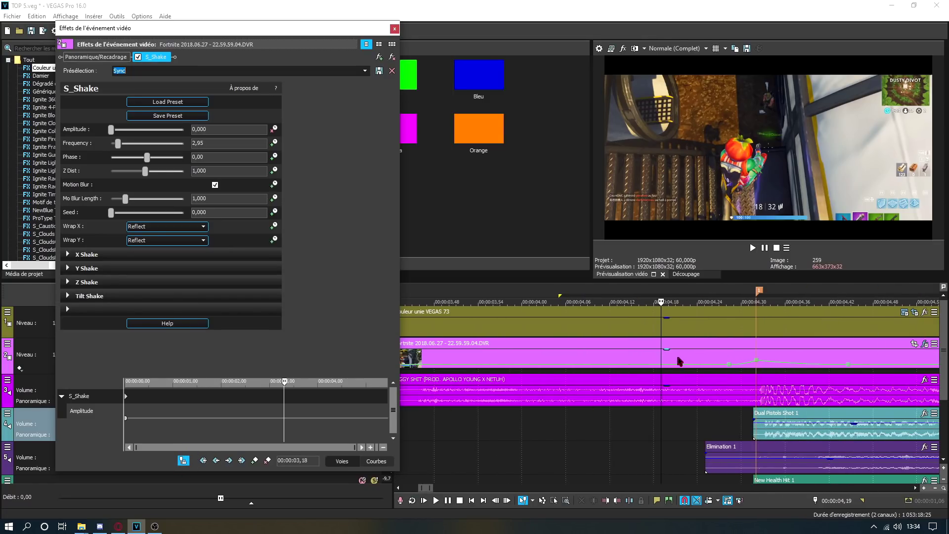
scroll(675, 348, "down", 4)
left_click(254, 460)
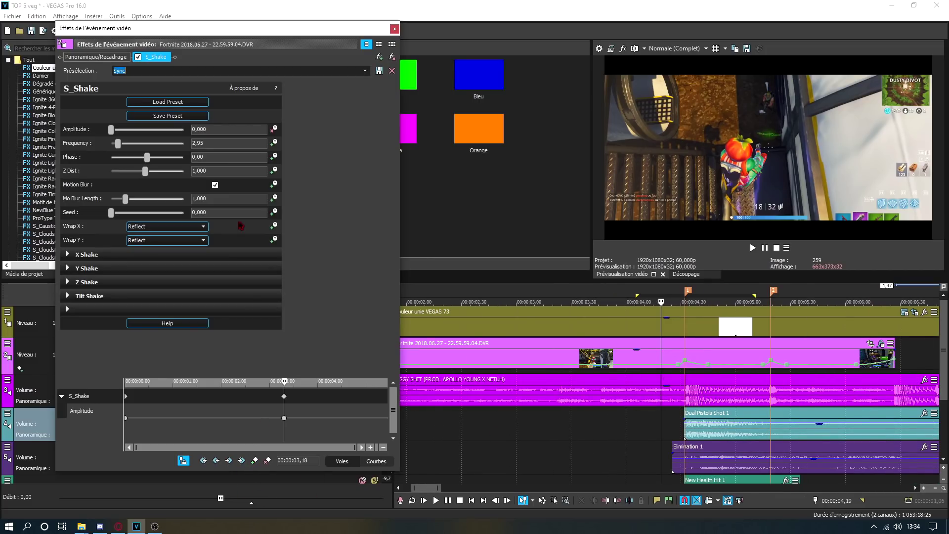
Step: Add an S_Shake Amplitude keyframe with value 0,400 at marker 1, timeline position 00:00:04,32
left_click(689, 335)
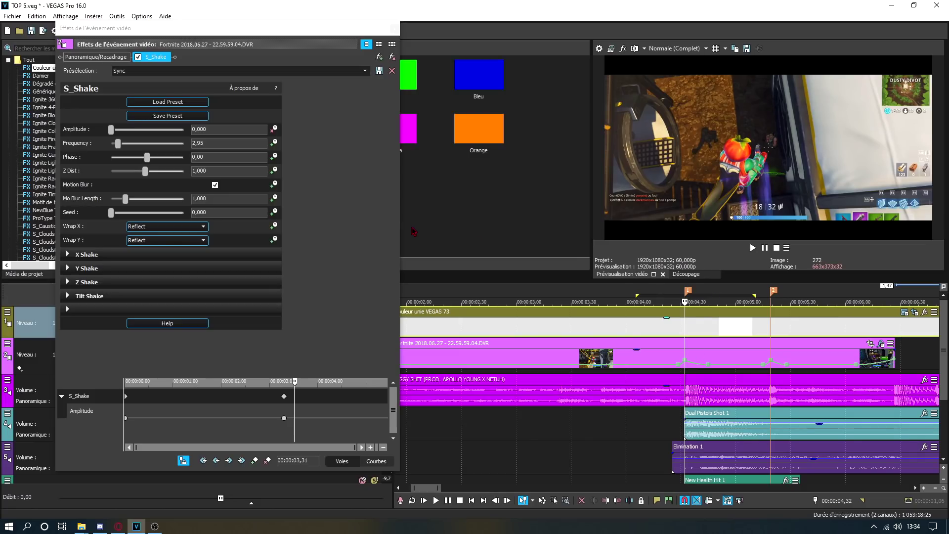
left_click(230, 128)
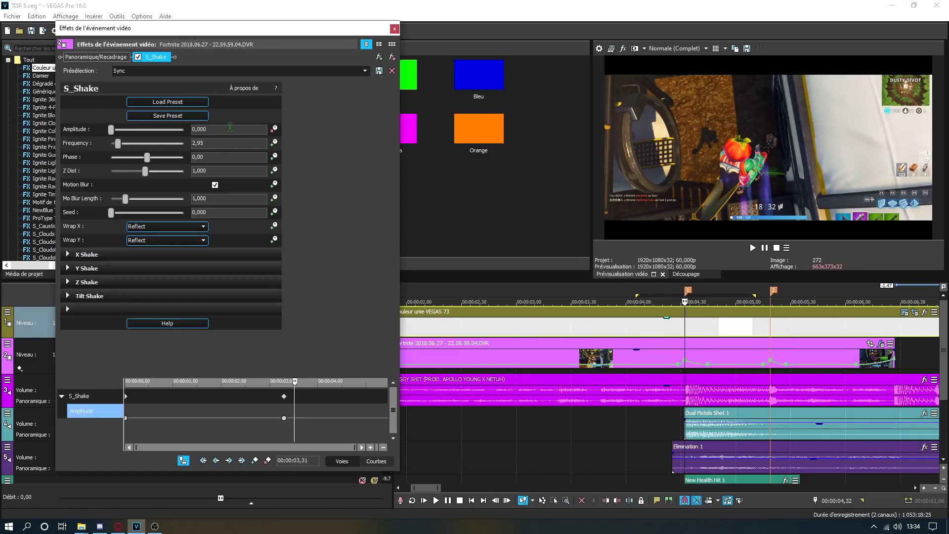
type("4")
key("Return")
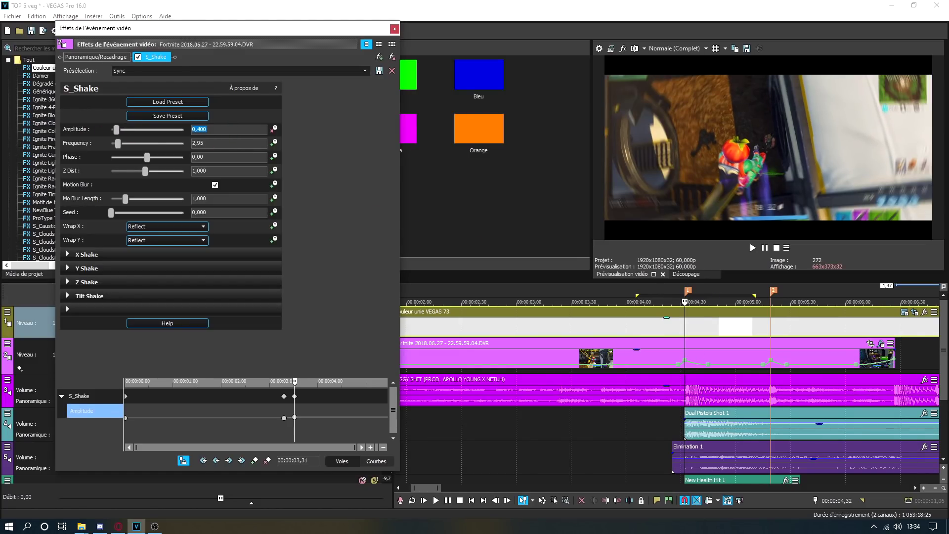
Step: Add an S_Shake Amplitude keyframe with value 0,000 at timeline position 00:00:04,54, after the first shot
scroll(680, 364, "up", 2)
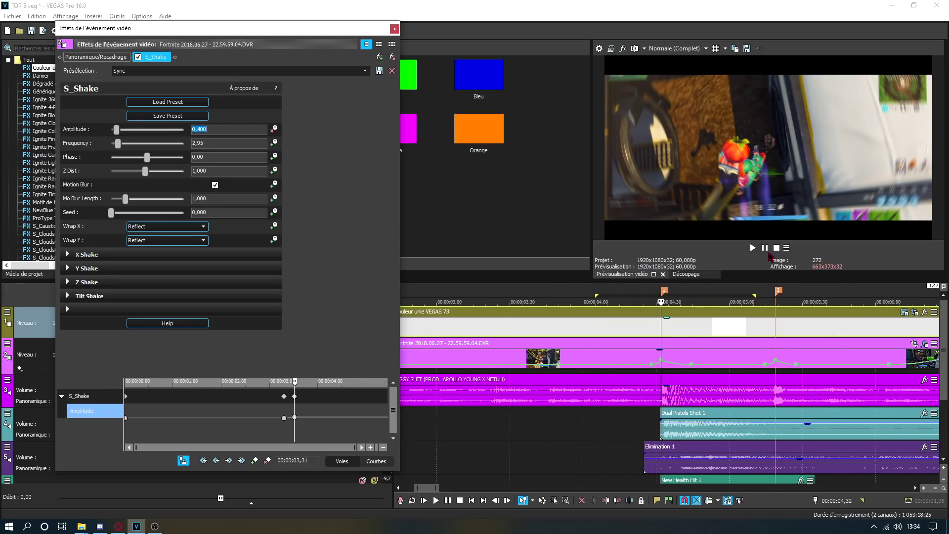
left_click(716, 359)
key("Left")
key("Left")
left_click(214, 131)
key("Return")
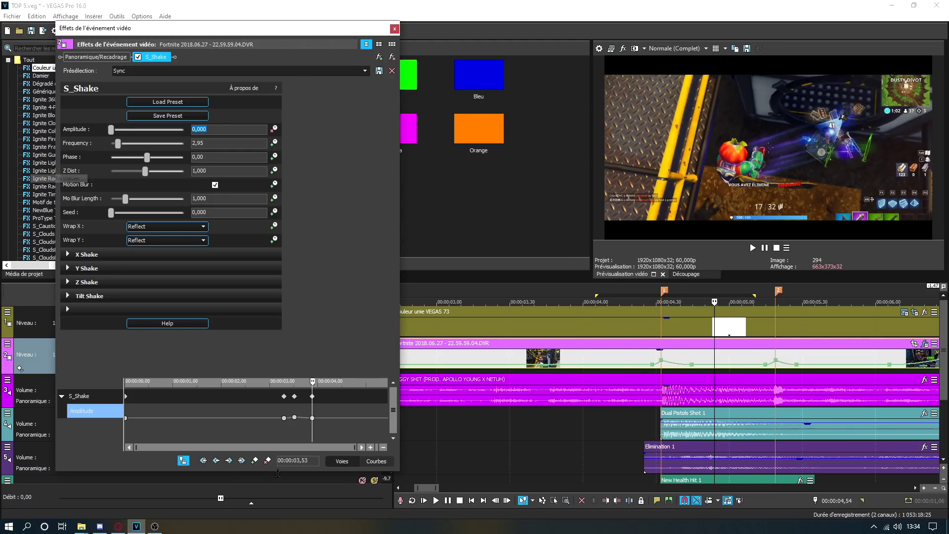
Step: Change the interpolation type of the Amplitude keyframes at 00:00:03,18 and 00:00:03,31 in the clip
left_click(286, 419)
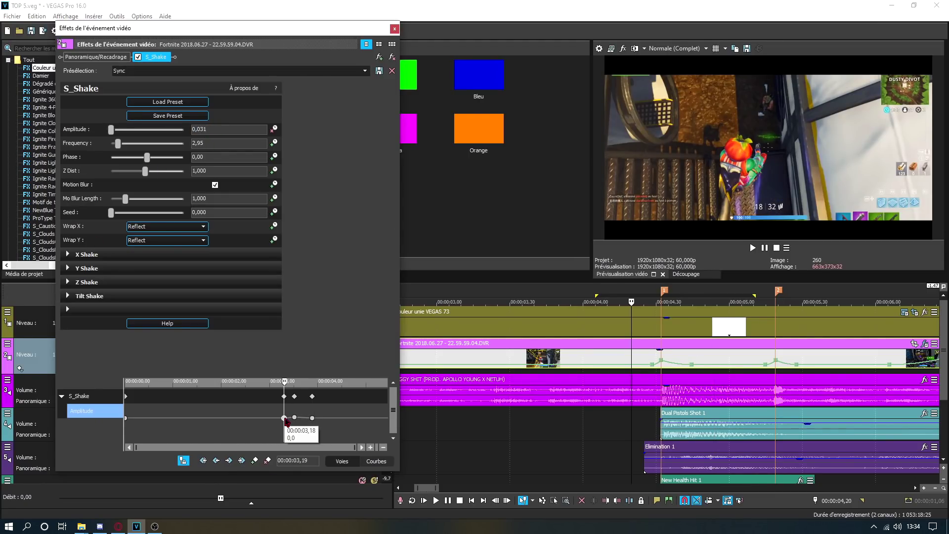
right_click(286, 419)
left_click(316, 363)
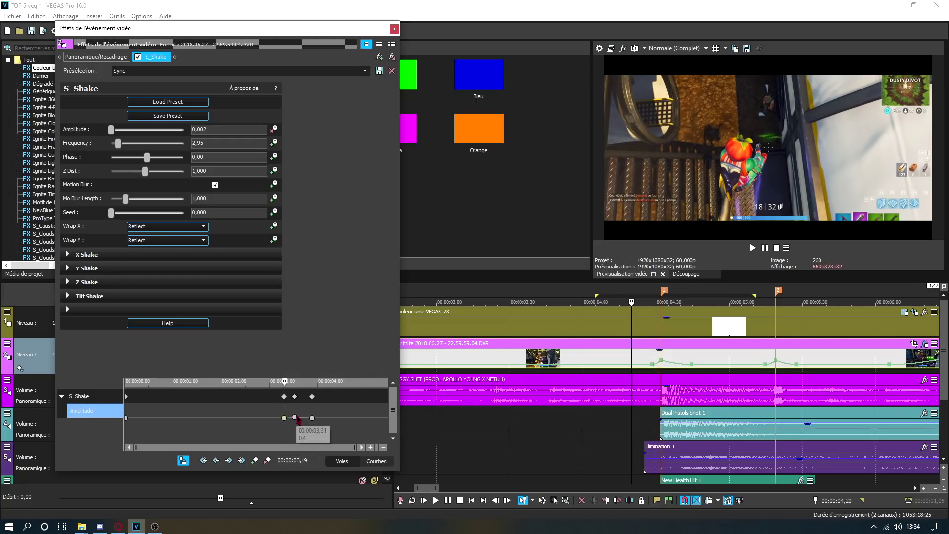
left_click(295, 417)
right_click(294, 417)
left_click(330, 351)
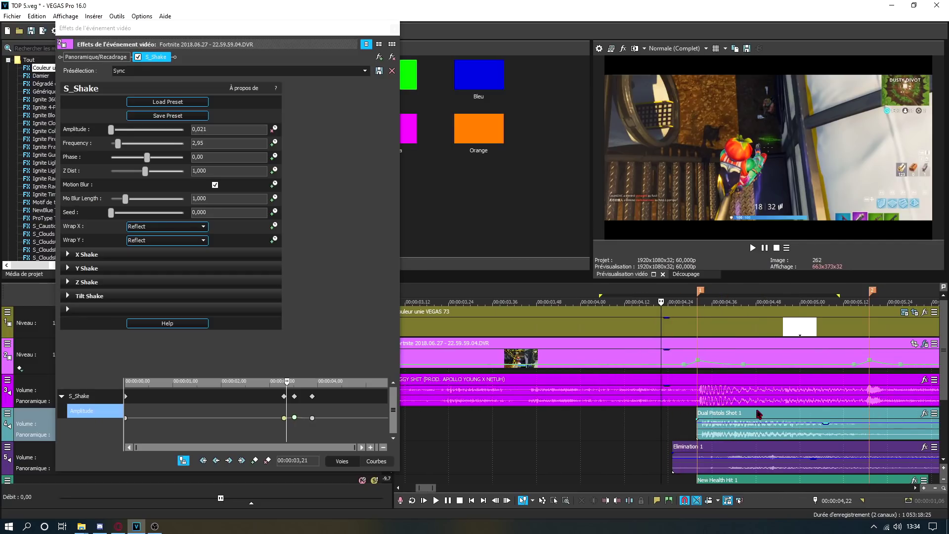
Step: Set the Amplitude at the marker 1 keyframe to 0,5 and move the final Amplitude keyframe to 00:00:04,19 in the clip
left_click_drag(111, 130, 120, 130)
left_click(215, 131)
type("0,5")
key("Return")
left_click_drag(312, 396, 332, 396)
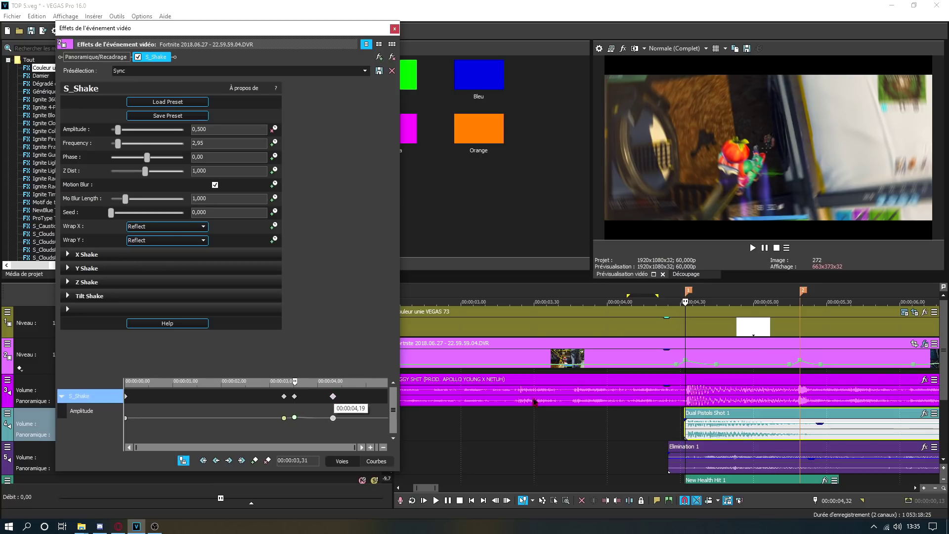
Step: Play back the section around markers 1 and 2 to check the shake on the shot
left_click(653, 436)
key("space")
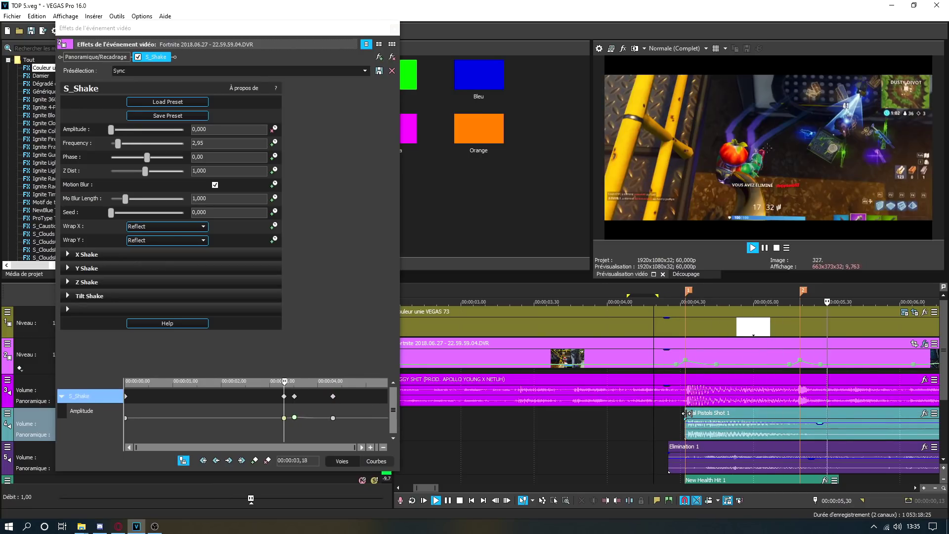
key("space")
Step: Place the timeline cursor at 00:00:04,22, just before marker 1, and enable keyframe animation for the S_Shake Z Dist
left_click(666, 417)
key("Left")
key("Left")
mouse_move(245, 28)
left_mouse_down()
mouse_move(190, 31)
mouse_move(228, 34)
left_mouse_up()
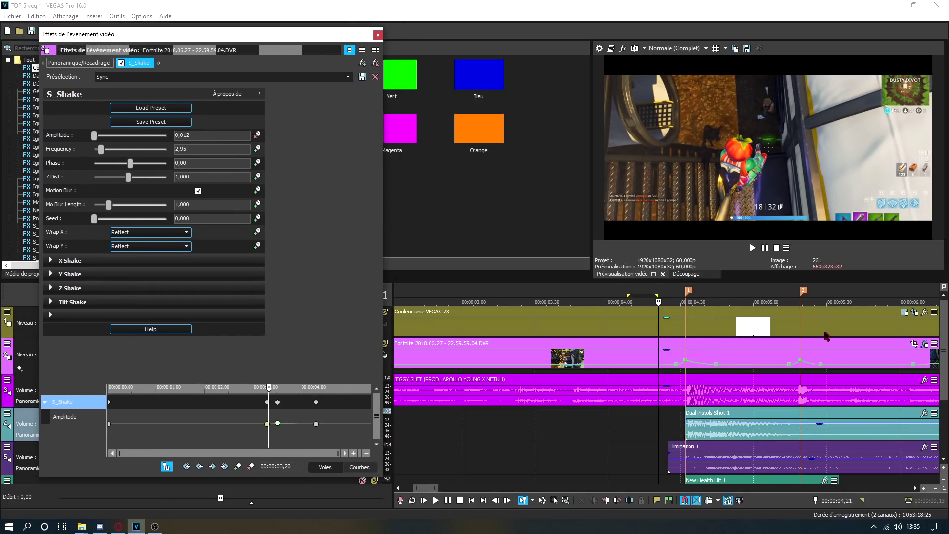
left_click(663, 360)
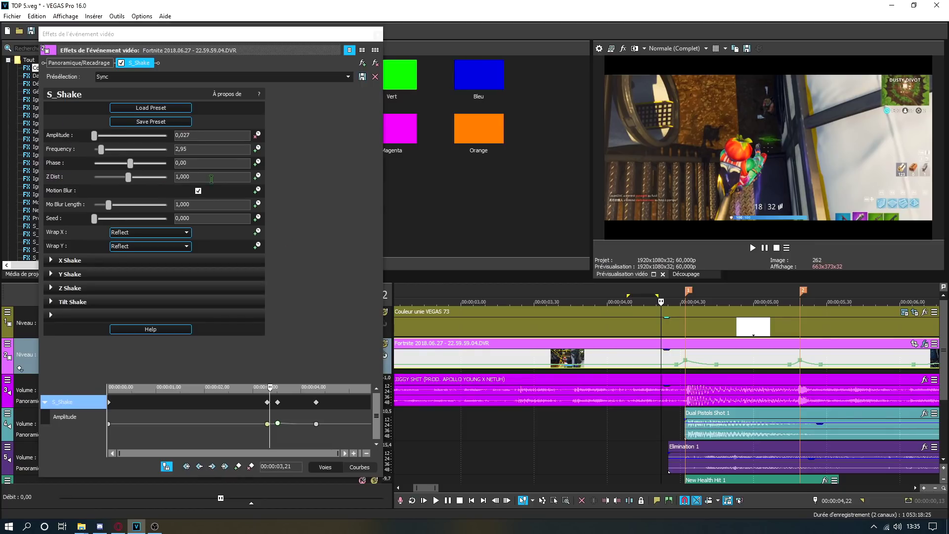
left_click(257, 177)
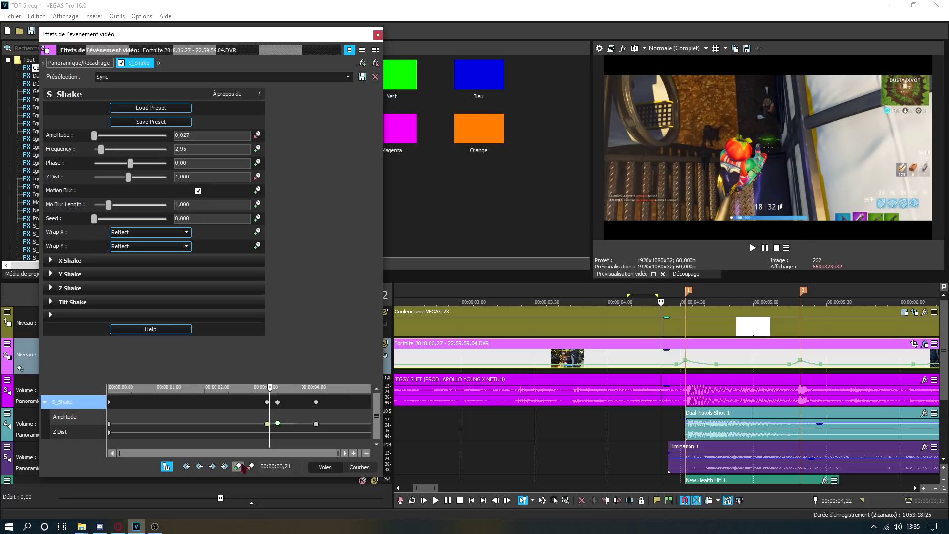
Step: Add Z Dist keyframes with value 0,850 at marker 1 and value 1 at timeline position 00:00:04,59
left_click(686, 349)
left_click_drag(128, 179, 123, 186)
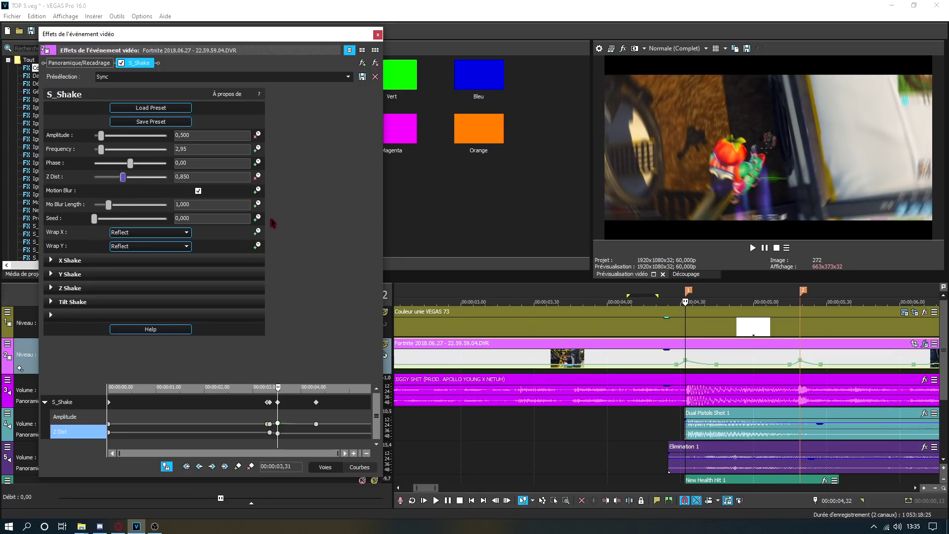
left_click(753, 248)
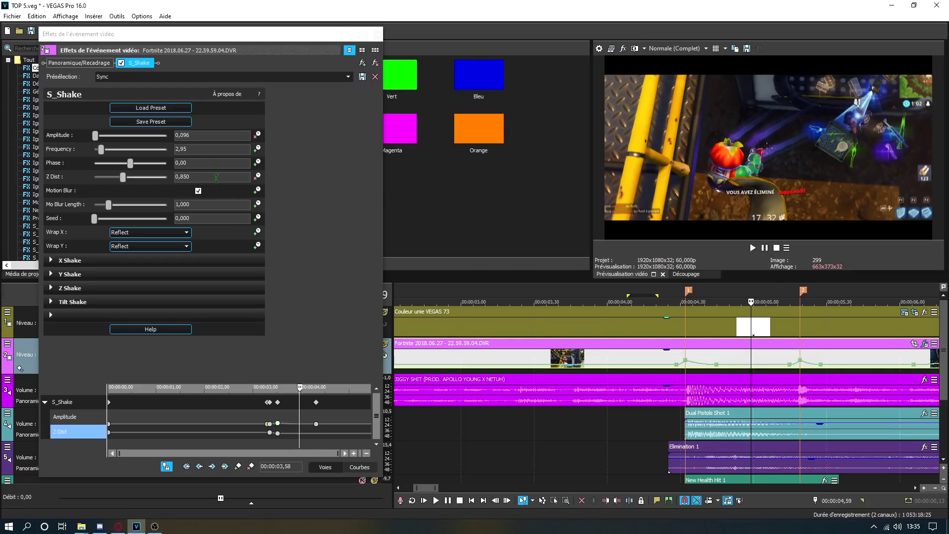
left_click(93, 189)
type("1")
key("Return")
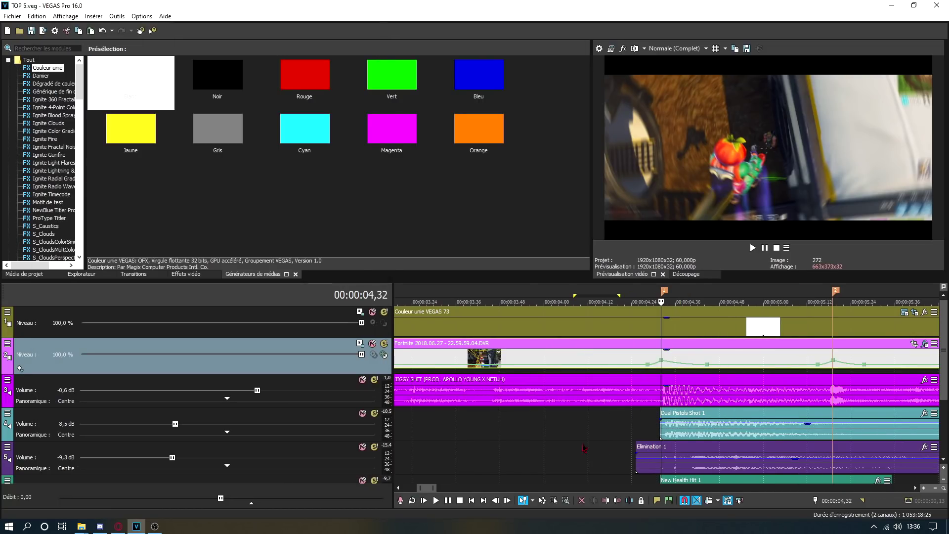
Step: Find S_Shake among the available video effects and add it to the gameplay clip's effect chain
scroll(511, 415, "down", 3)
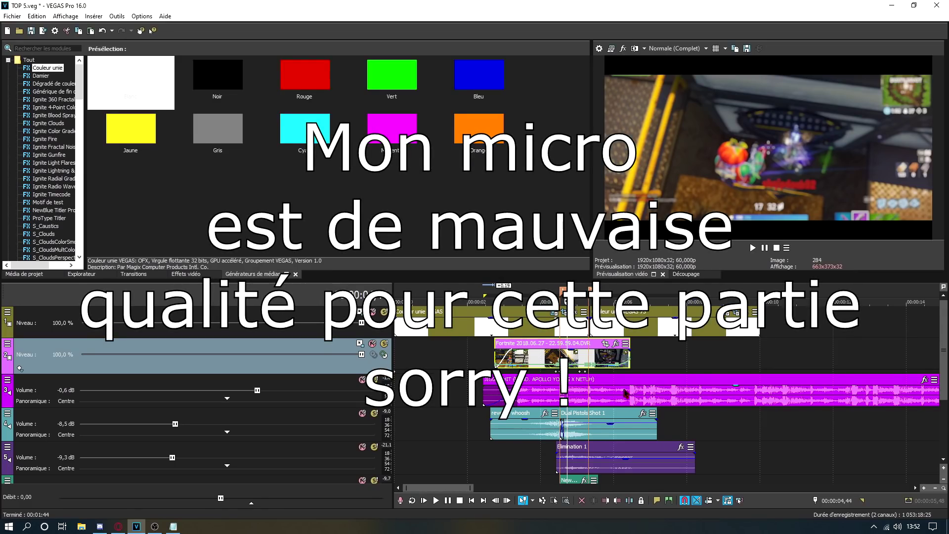
scroll(609, 379, "up", 3)
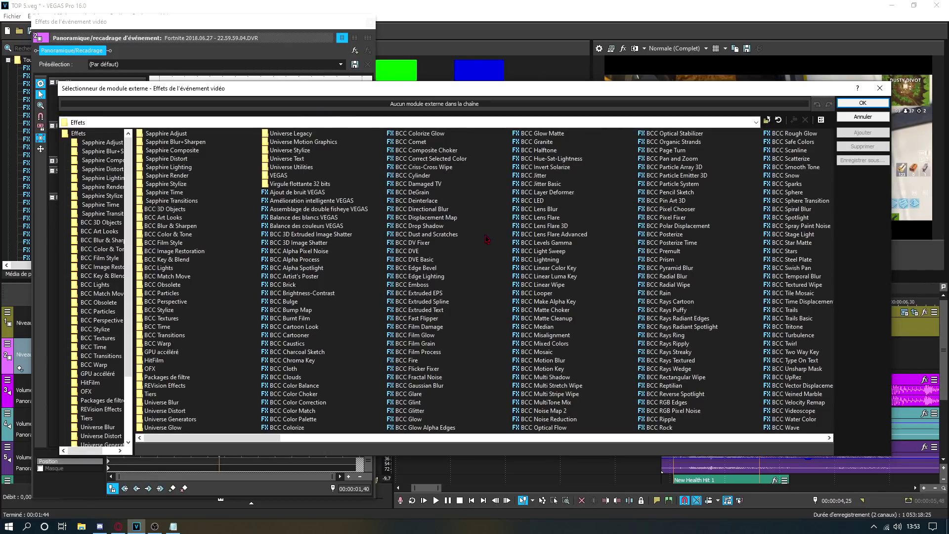
scroll(487, 240, "right", 5)
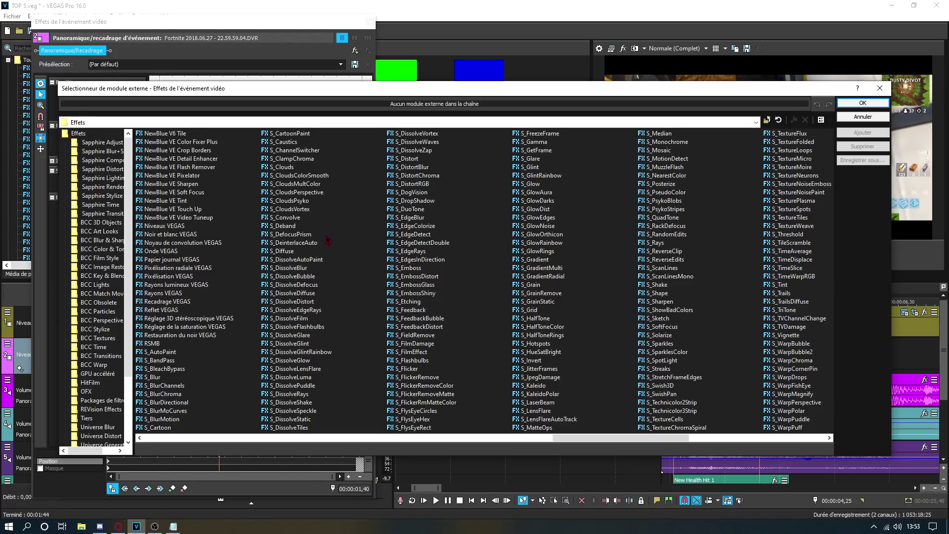
scroll(287, 274, "right", 5)
left_click(155, 310)
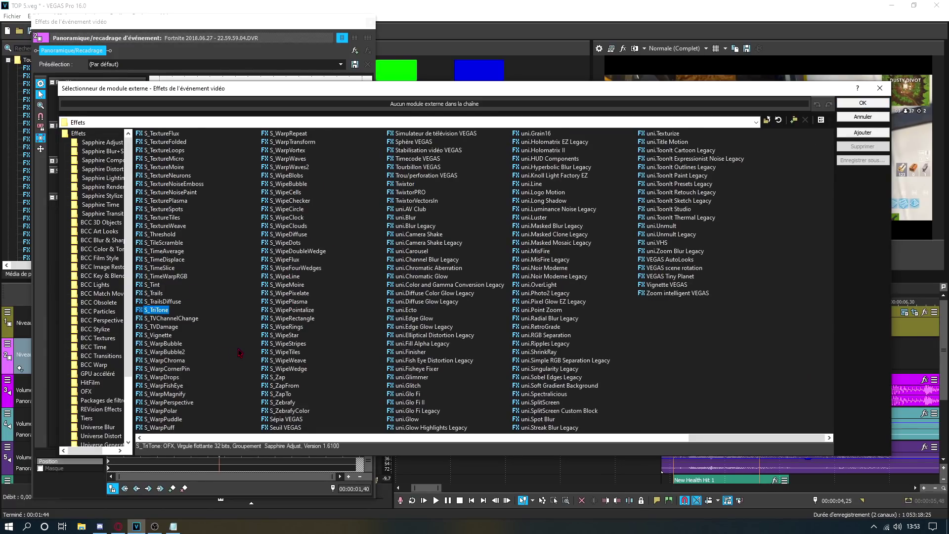
scroll(387, 352, "left", 6)
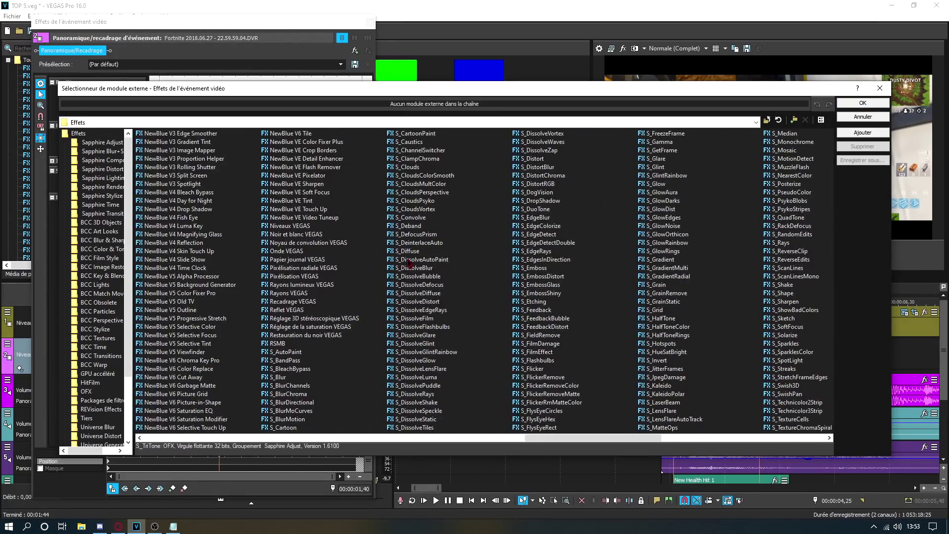
scroll(409, 264, "right", 3)
left_click(403, 284)
left_click(862, 133)
left_click(863, 103)
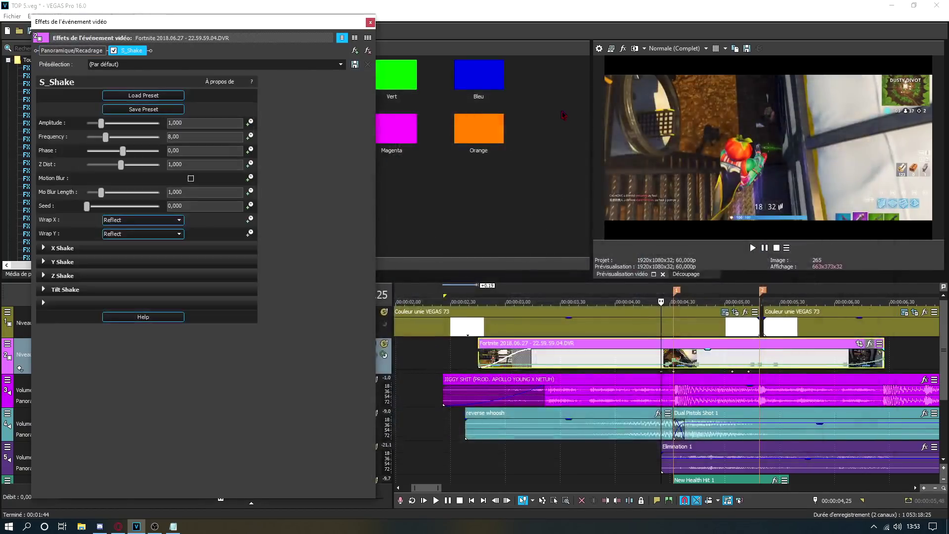
Step: With the timeline cursor on marker 1, apply the Shake Y preset to S_Shake and enable Motion Blur
left_click_drag(289, 21, 294, 55)
left_click(675, 347)
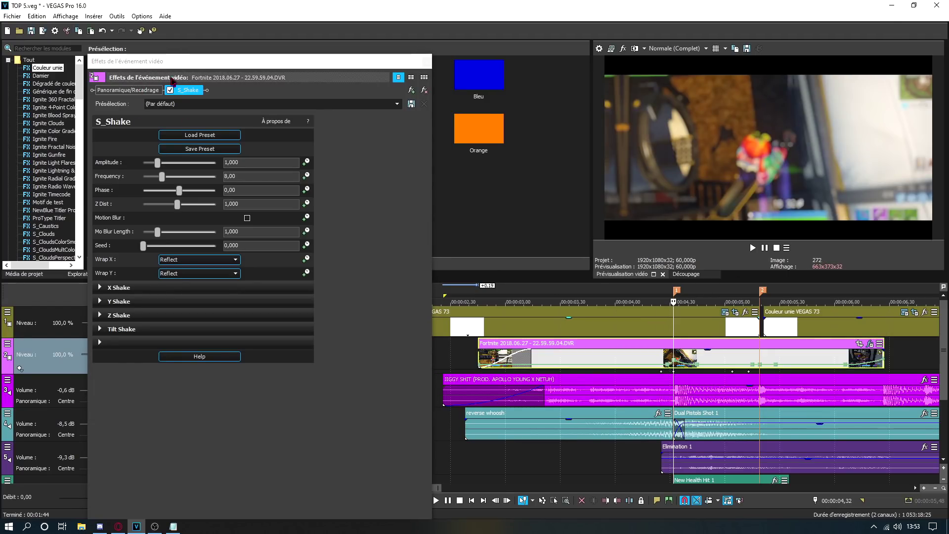
left_click_drag(195, 65, 109, 61)
left_click_drag(211, 63, 332, 69)
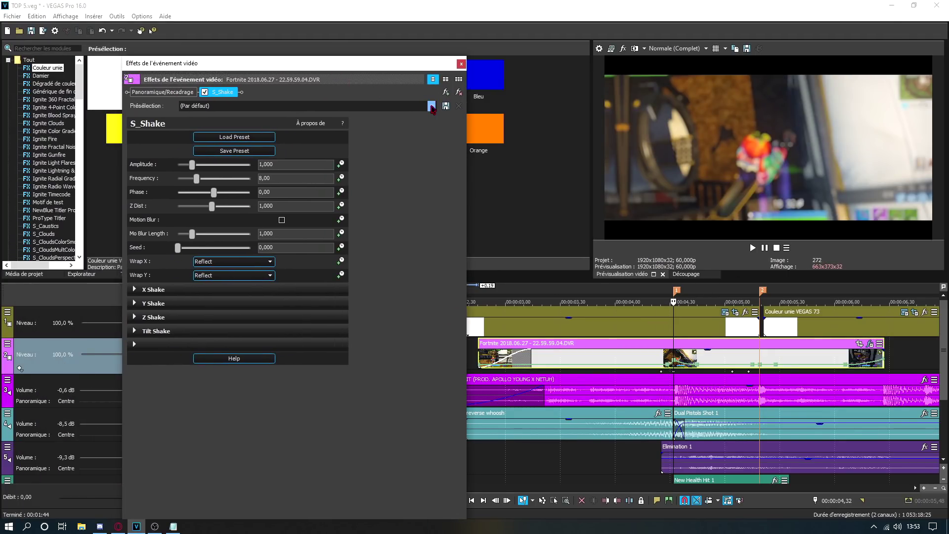
left_click(431, 106)
left_click(218, 167)
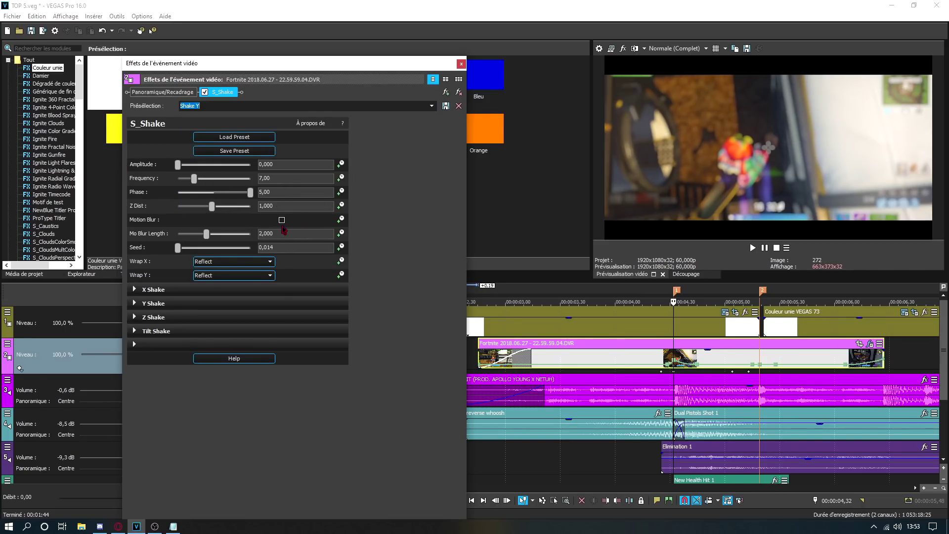
left_click(282, 220)
Step: Examine the X Shake, Y Shake, Z Shake, Tilt Shake and crop parameters of the Shake Y preset in a widened three-column layout
left_click(134, 292)
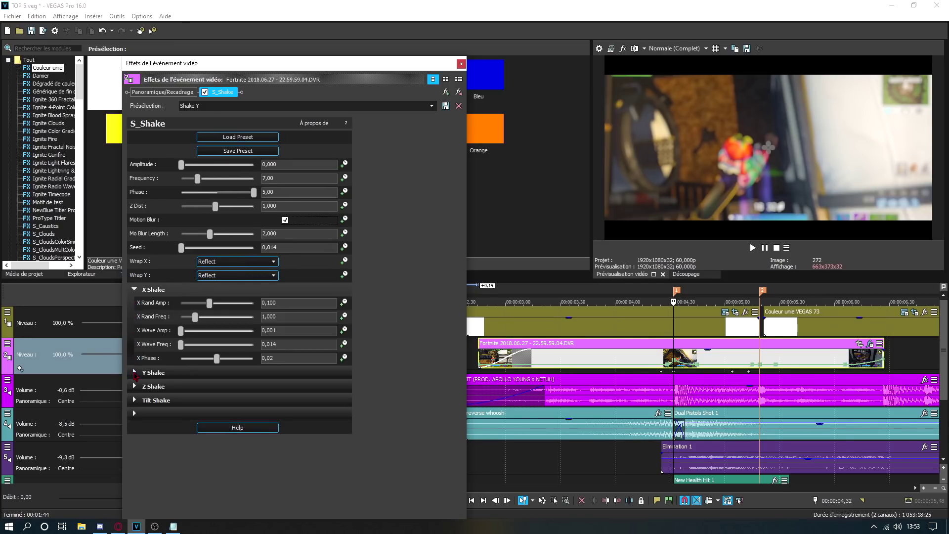
left_click(134, 373)
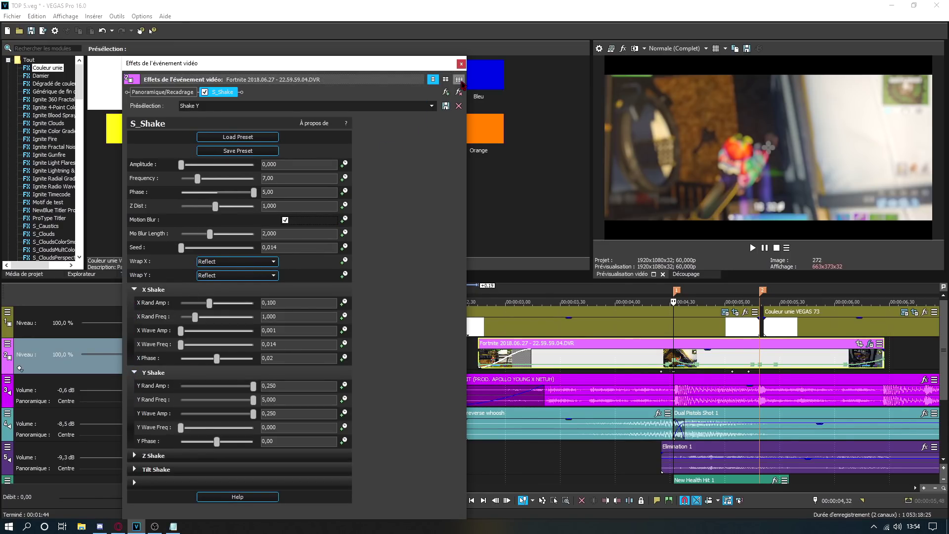
left_click(459, 79)
left_click_drag(467, 143, 906, 166)
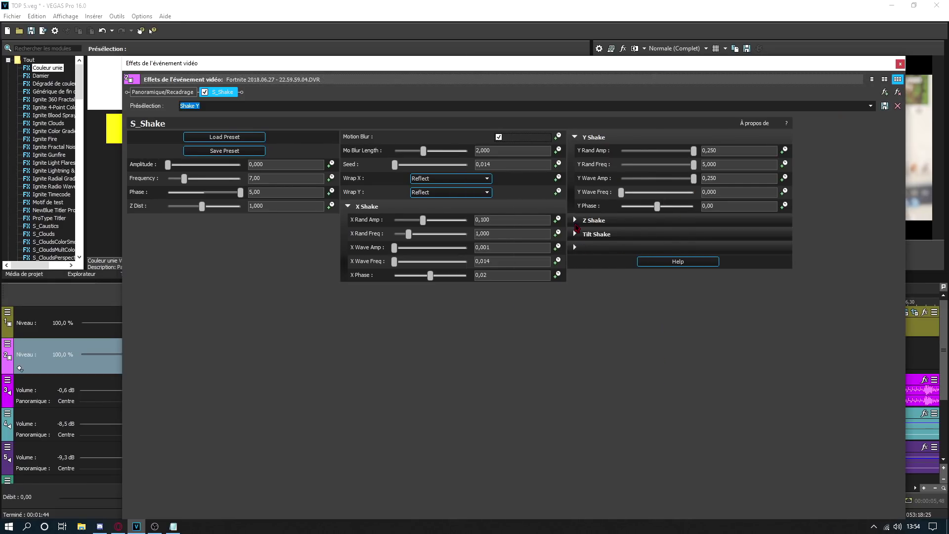
left_click(576, 221)
left_click(576, 304)
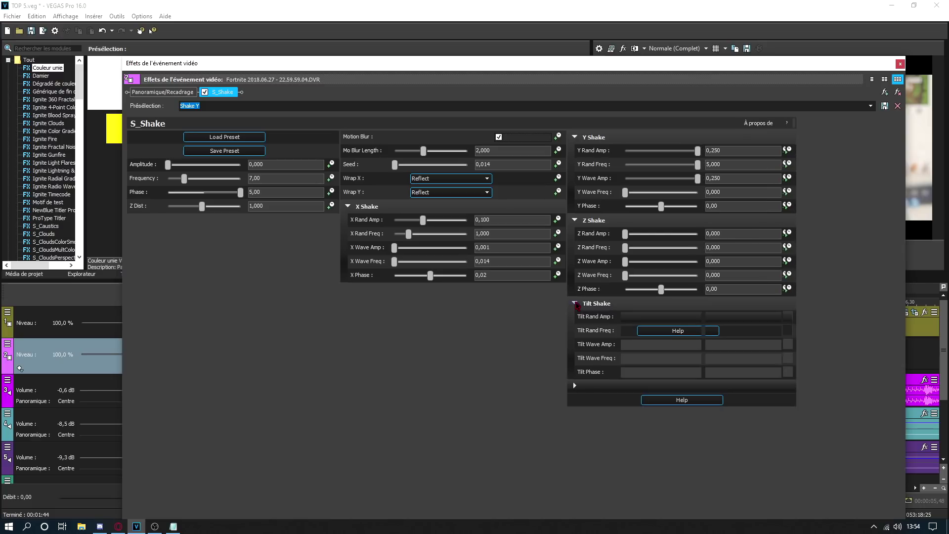
left_click(575, 386)
left_click_drag(427, 68, 330, 33)
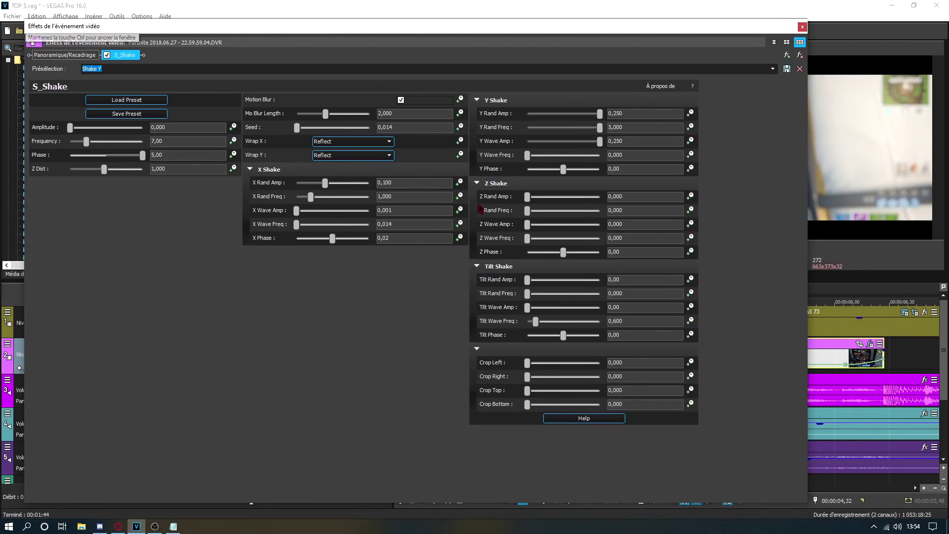
left_click(477, 183)
left_click(477, 100)
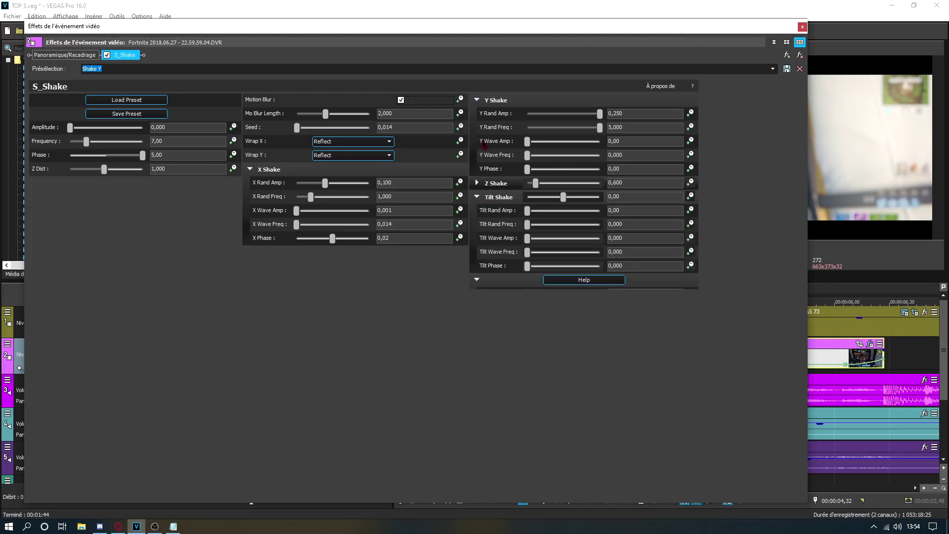
left_click(477, 128)
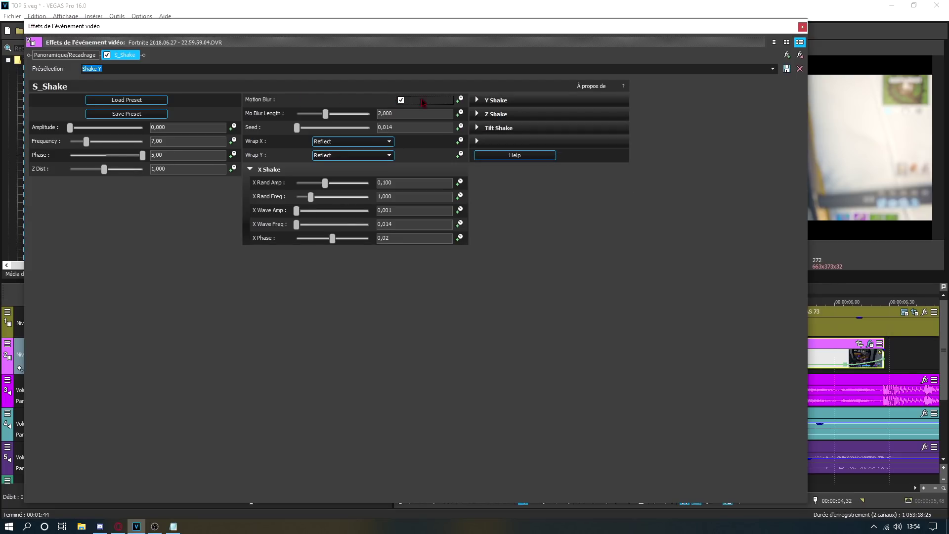
Step: Show the S_Shake parameters in a single column and narrow the effects window to uncover the preview and timeline
left_click(786, 42)
left_click(774, 42)
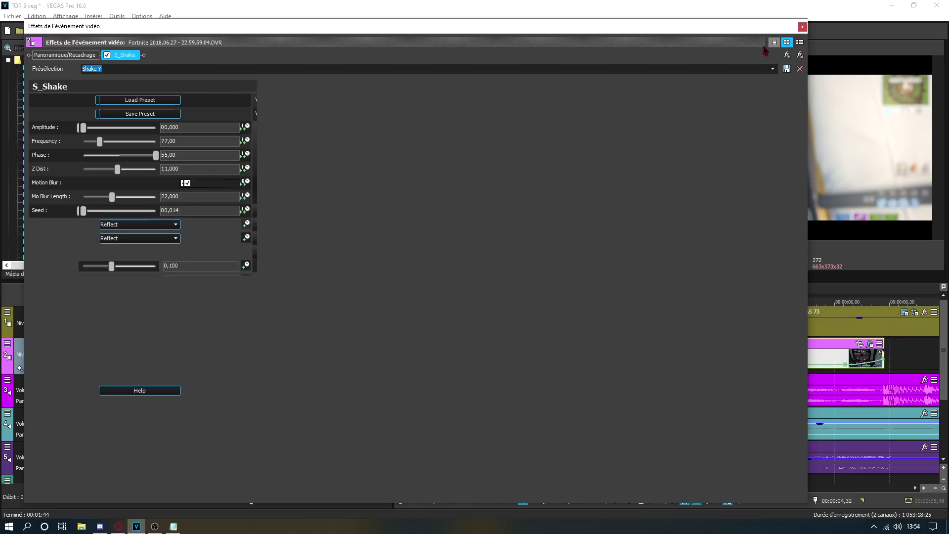
left_click_drag(804, 137, 282, 137)
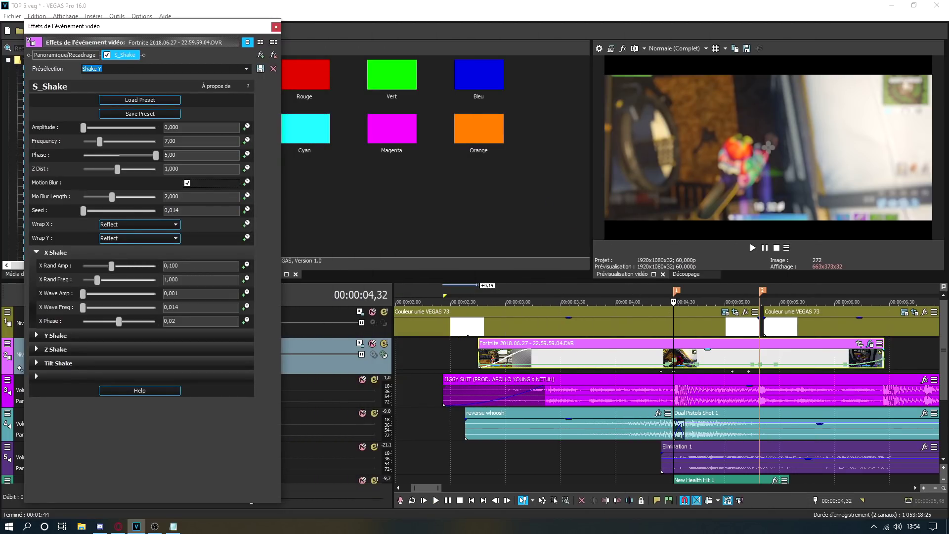
Step: Animate the S_Shake Amplitude and add a keyframe with value 0 just before marker 1, at 00:00:04,25
left_click(661, 303)
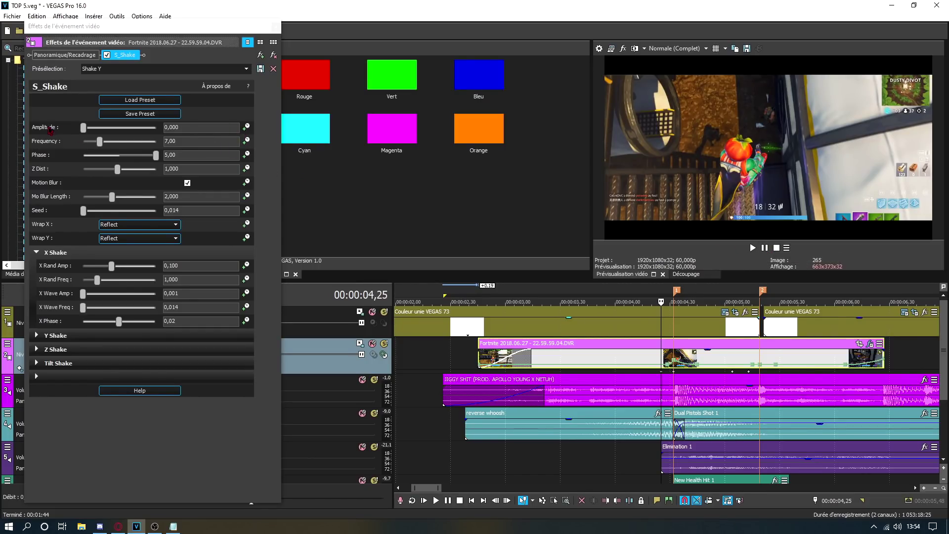
left_click(246, 128)
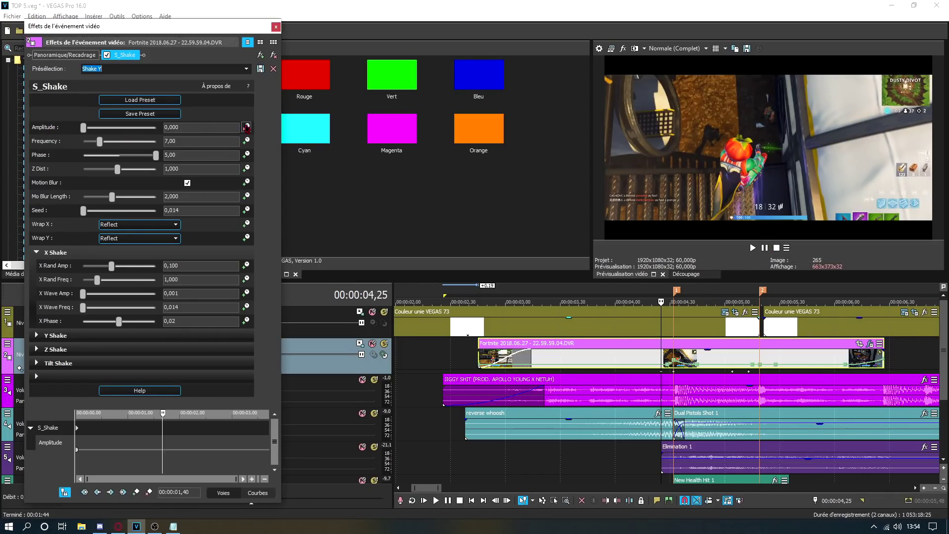
scroll(709, 405, "up", 3)
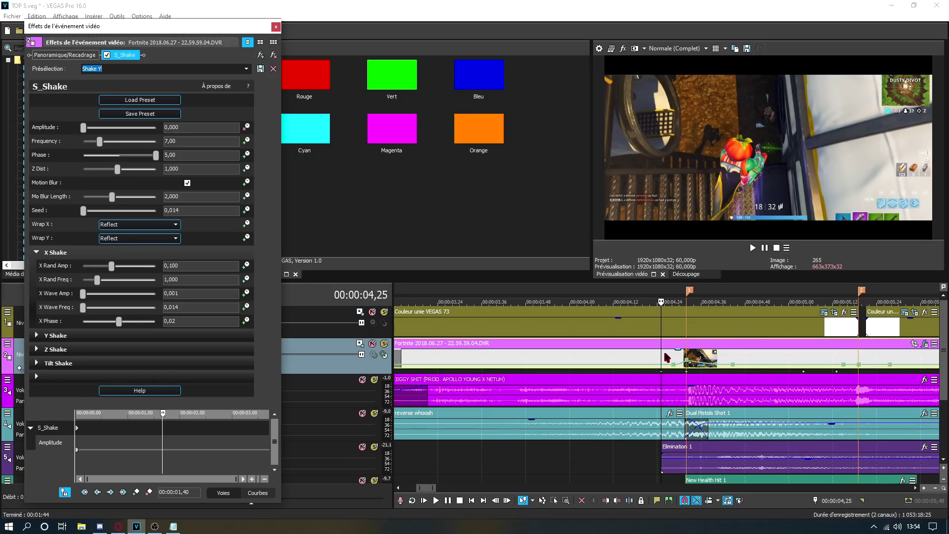
left_click(136, 492)
Step: Set the S_Shake Amplitude to 0,350 at marker 1
left_click(687, 352)
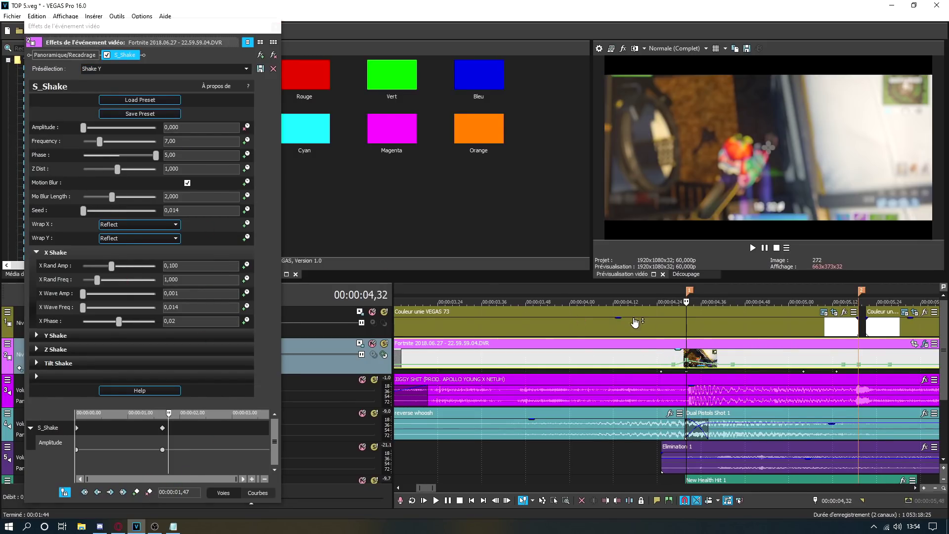
left_click(84, 128)
mouse_move(87, 128)
left_mouse_down()
mouse_move(103, 130)
mouse_move(92, 134)
left_mouse_up()
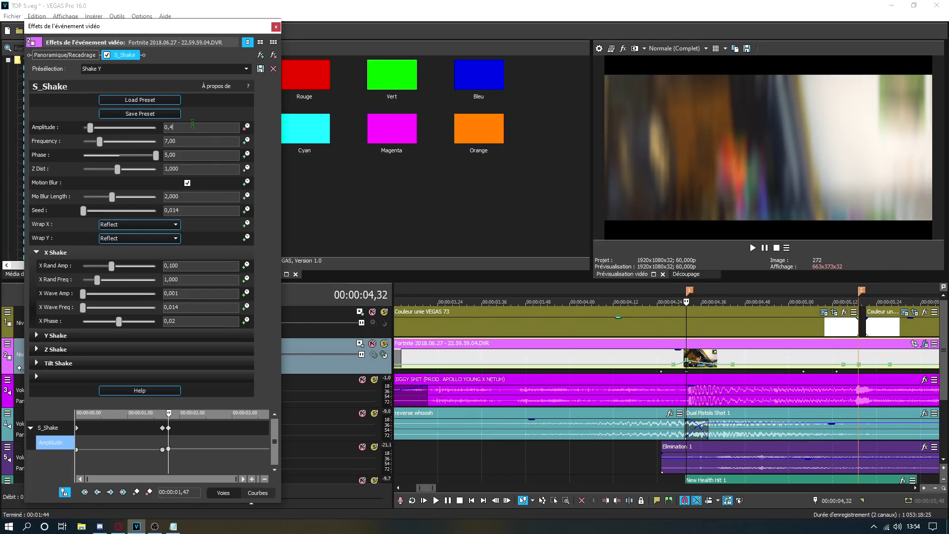
type("5")
key("Return")
Step: Play on to 00:00:04,56 and set the S_Shake Amplitude to 0 there
left_click(766, 267)
key("space")
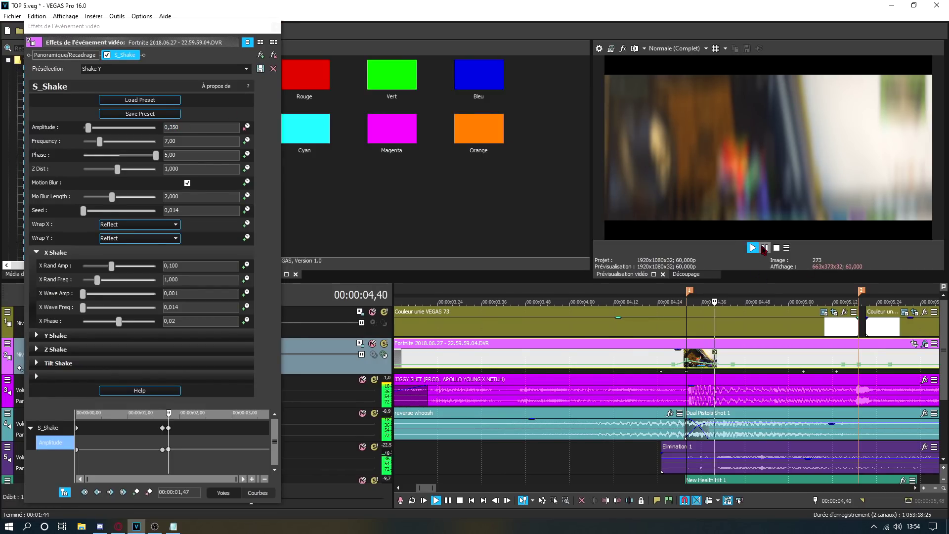
left_click(180, 128)
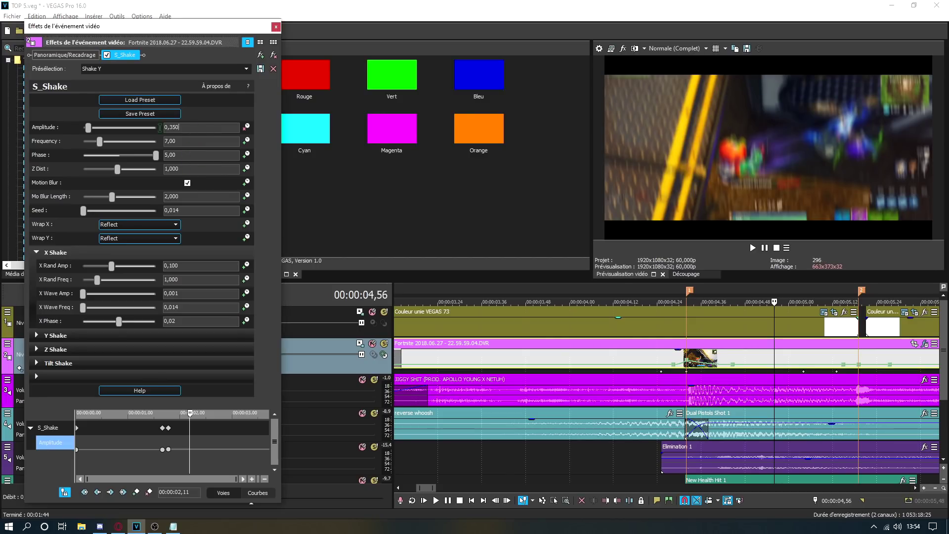
type("0")
key("Return")
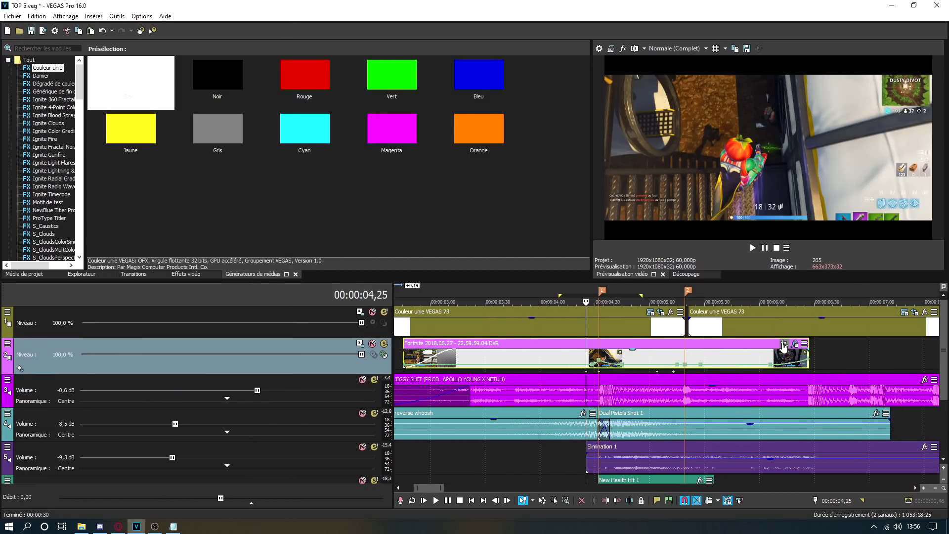
Step: Open the gameplay clip's Pan/Crop settings and add a Position keyframe at 00:00:04,25
left_click(783, 344)
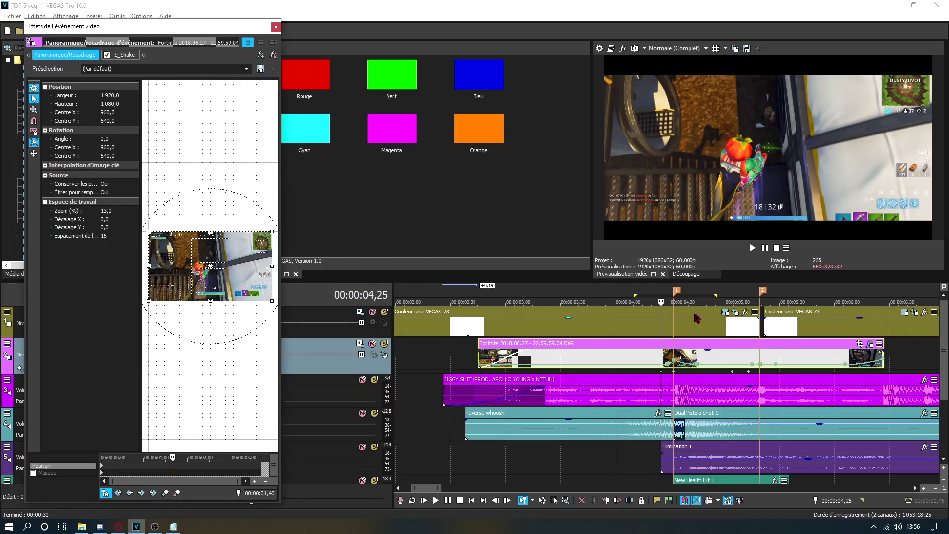
scroll(696, 374, "up", 3)
left_click(663, 355)
key("space")
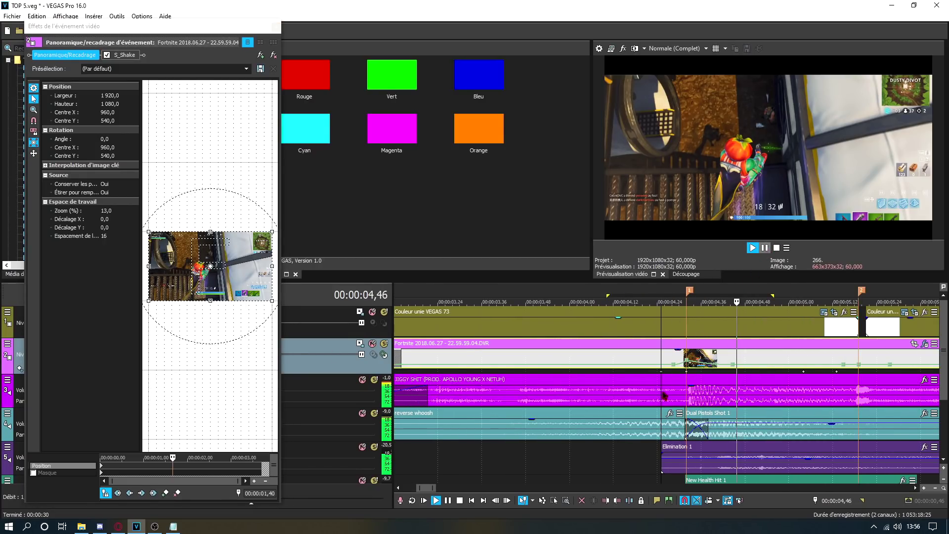
key("space")
scroll(682, 371, "up", 3)
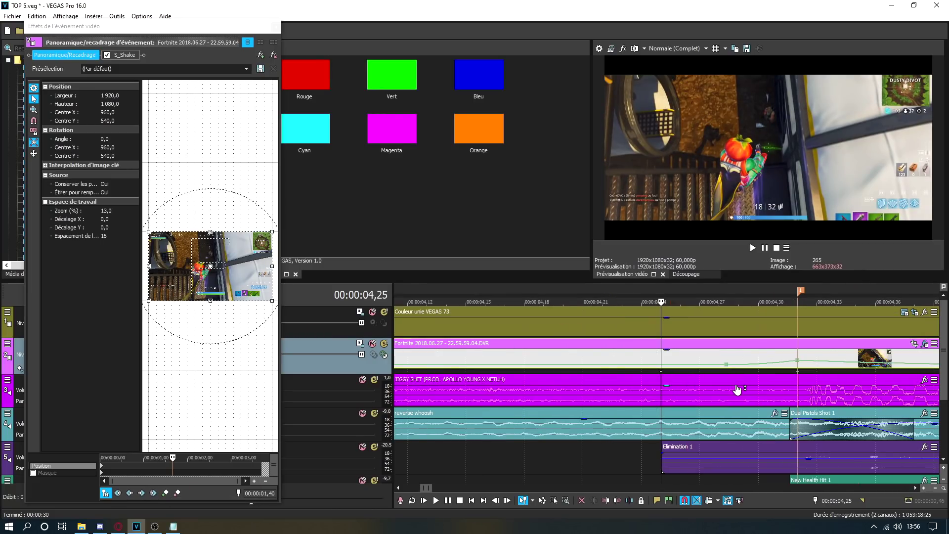
scroll(519, 409, "down", 4)
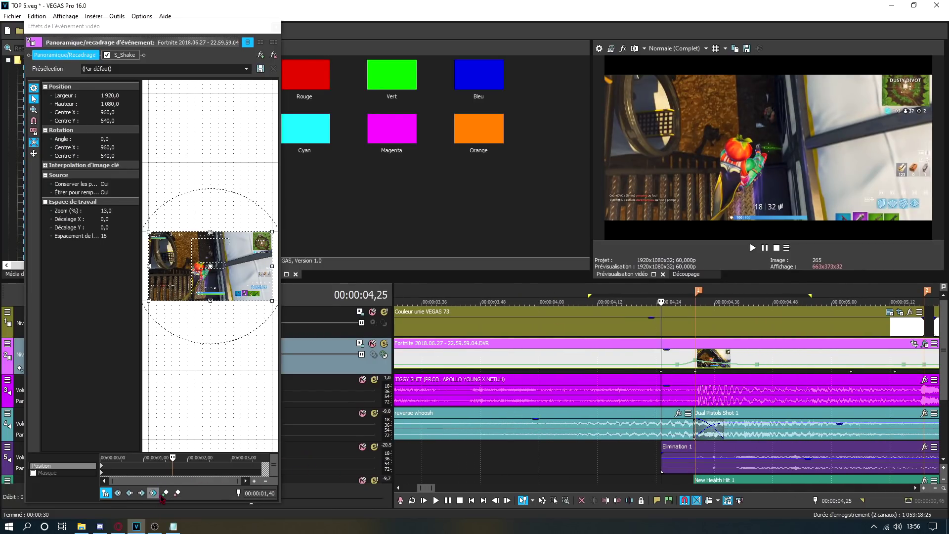
Step: Shrink the crop frame to 1 550 × 864,2 at marker 1, and restore it to 1 920 × 1 080 a little further on
left_click(695, 329)
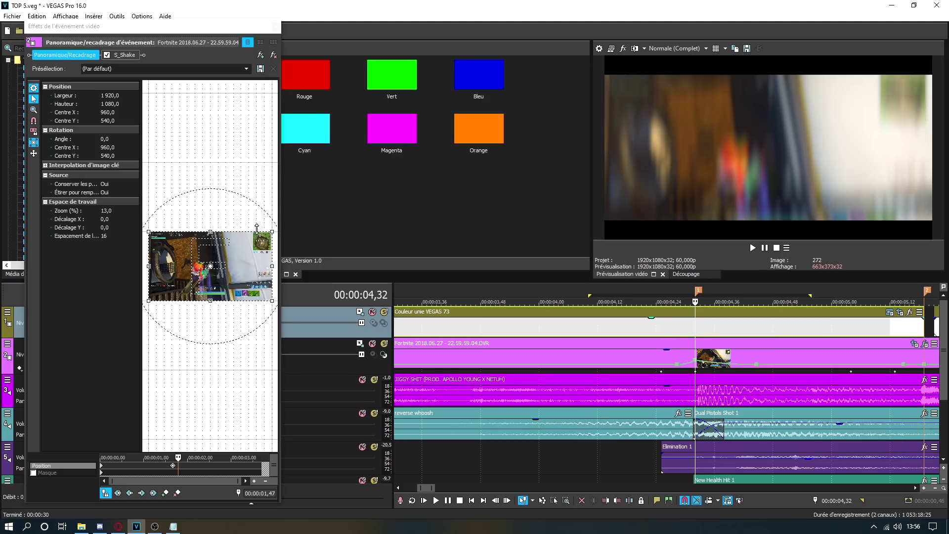
mouse_move(272, 300)
left_mouse_down()
mouse_move(253, 292)
mouse_move(263, 294)
left_mouse_up()
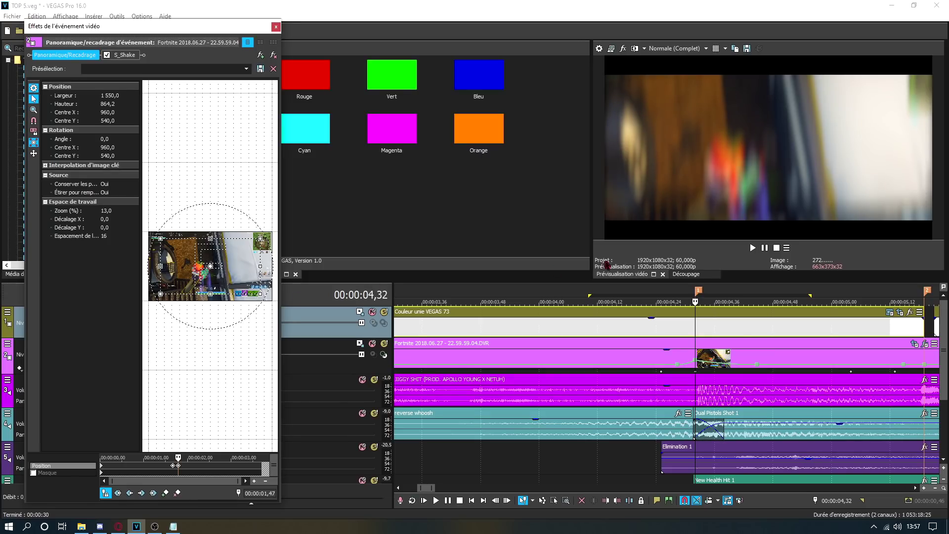
left_click(752, 248)
right_click(241, 275)
left_click(257, 273)
Step: Preview the combined shake and zoom around marker 1, playing from 00:00:04,19, and close the effects window
scroll(642, 402, "down", 3)
left_click(590, 430)
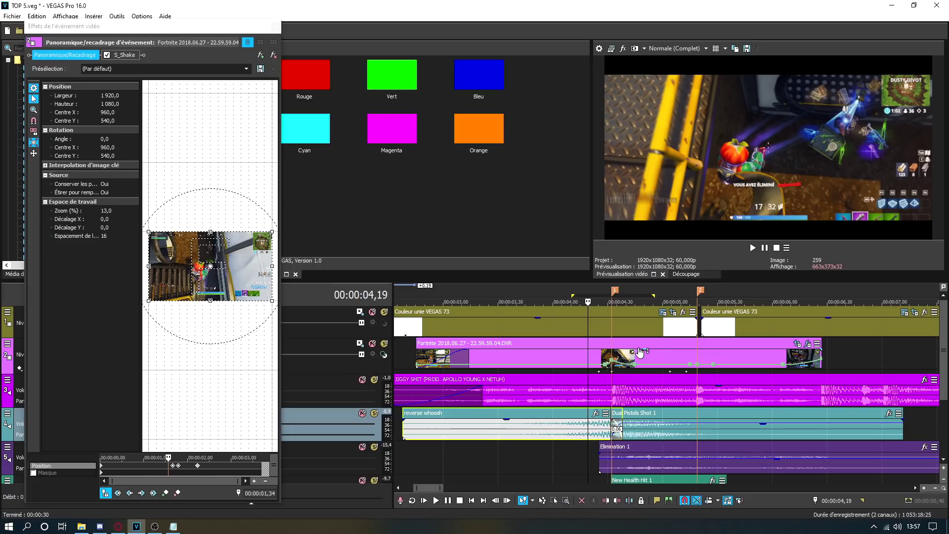
left_click(752, 248)
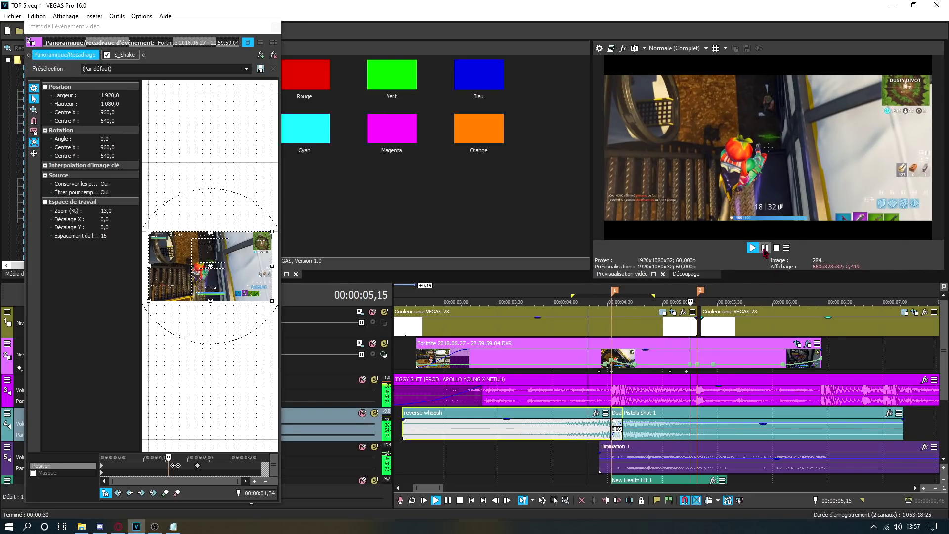
left_click(765, 248)
key("Escape")
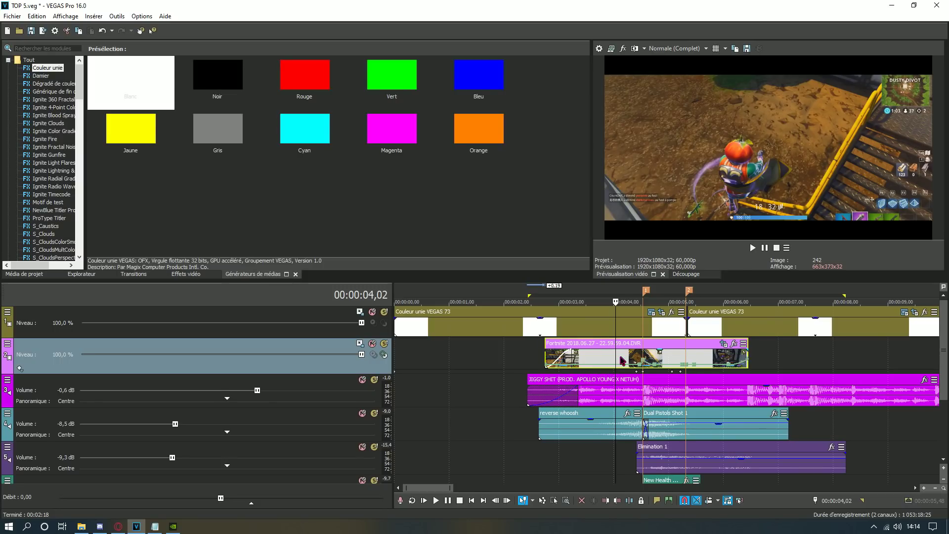
Step: Add S_Shake to the Fortnite gameplay clip's empty effect chain
left_click(734, 343)
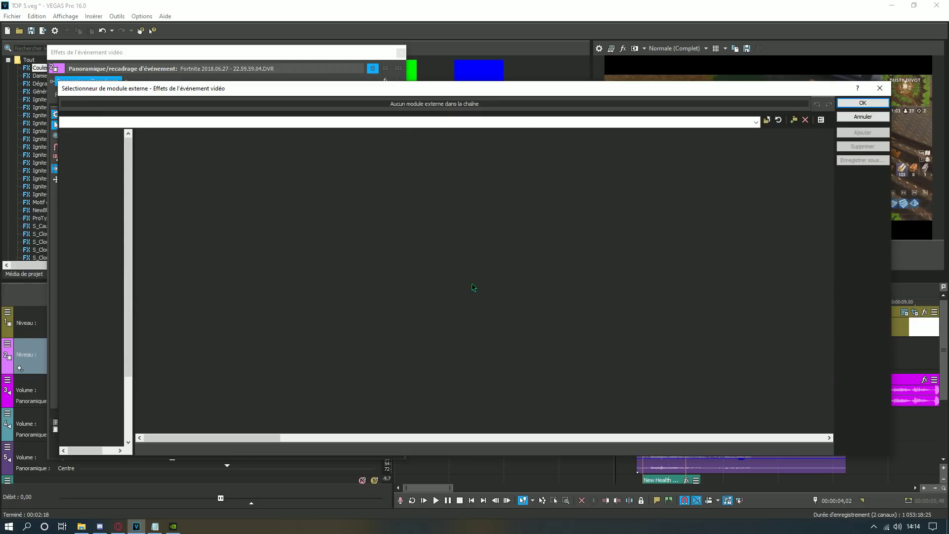
scroll(459, 296, "down", 6)
left_click(655, 285)
left_click(863, 133)
left_click(862, 102)
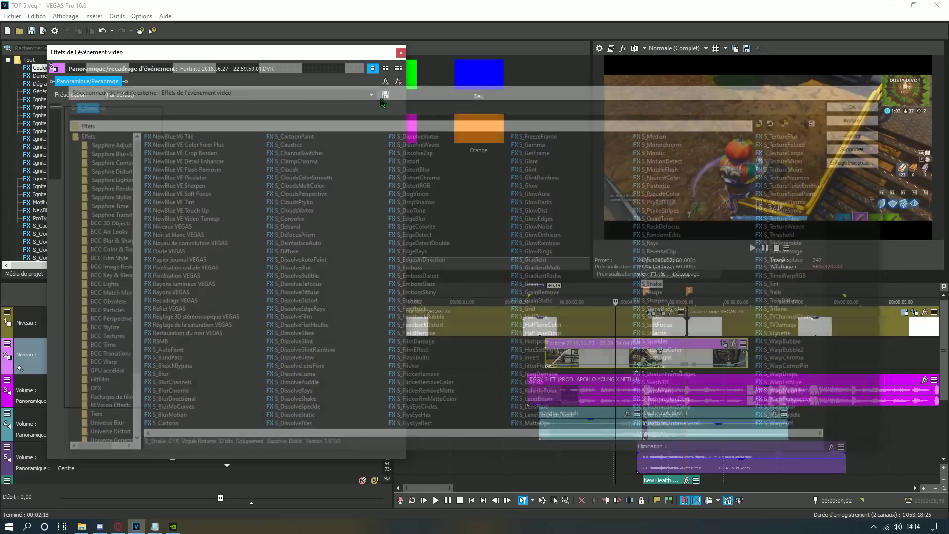
Step: Apply the "badass shake" preset to S_Shake and reposition the effects window
left_click(371, 95)
left_click(121, 104)
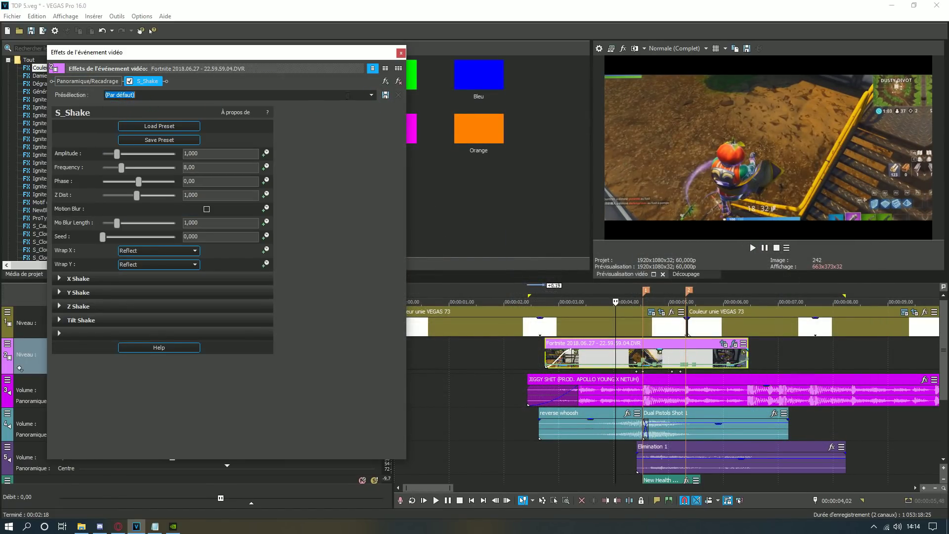
left_click(370, 95)
left_click(138, 119)
left_click_drag(294, 62, 332, 52)
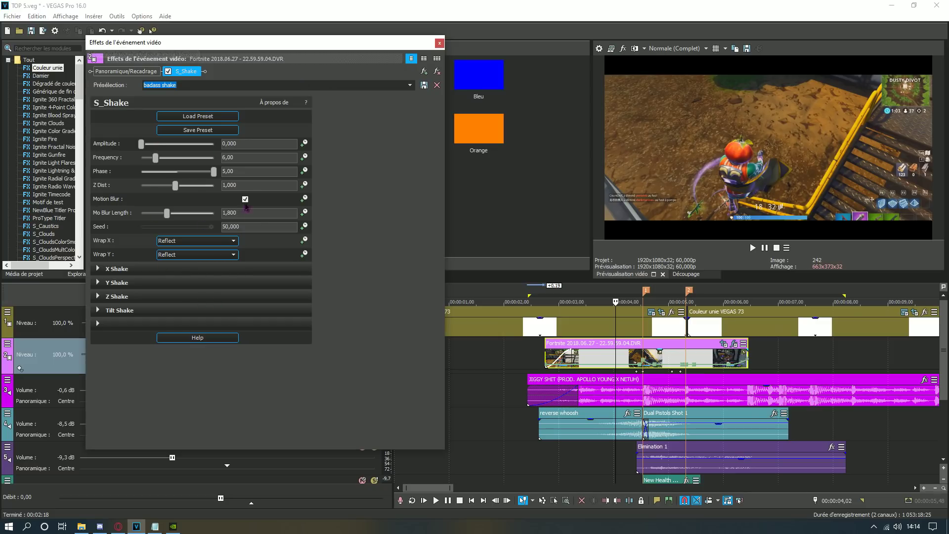
Step: Examine the X Shake, Y Shake, Z Shake and Tilt Shake parameters of the "badass shake" preset in a widened window
left_click(98, 268)
left_click(98, 352)
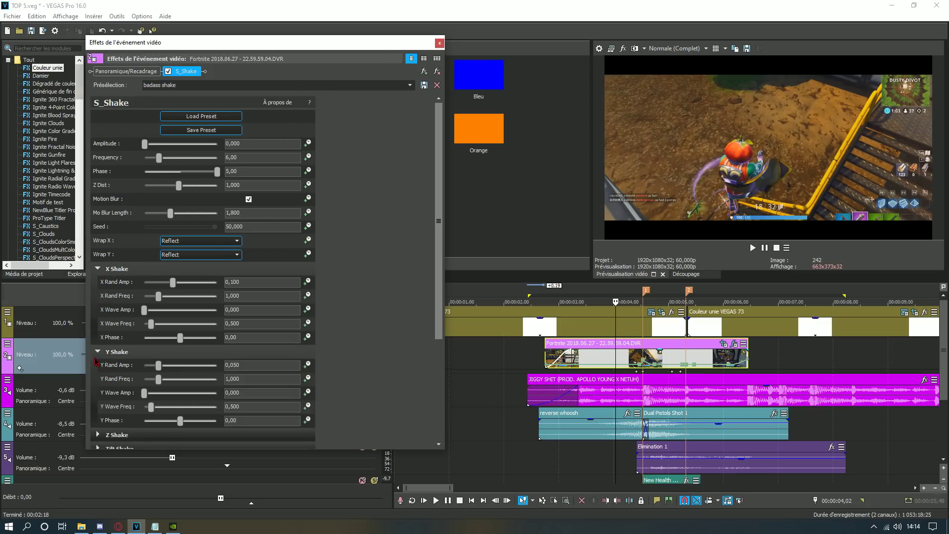
scroll(102, 374, "down", 2)
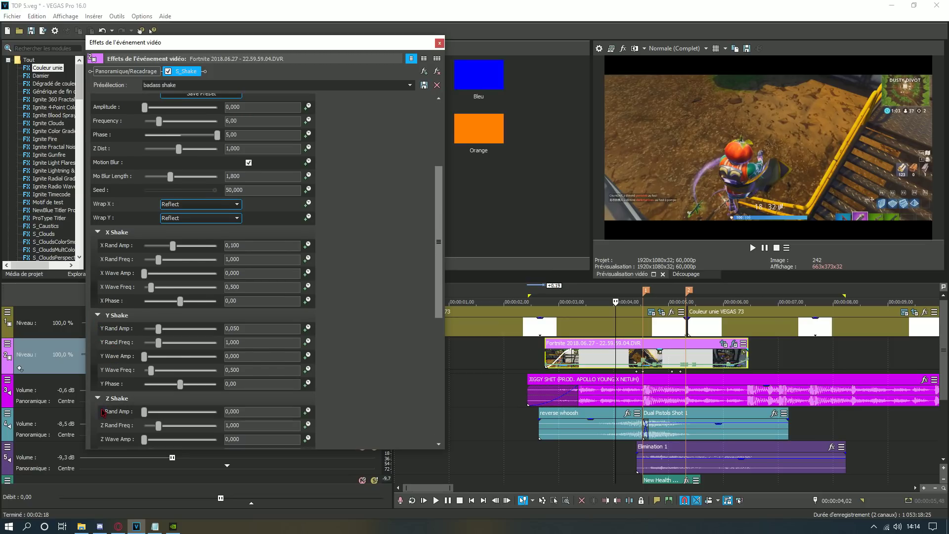
left_click(99, 399)
left_click(98, 412)
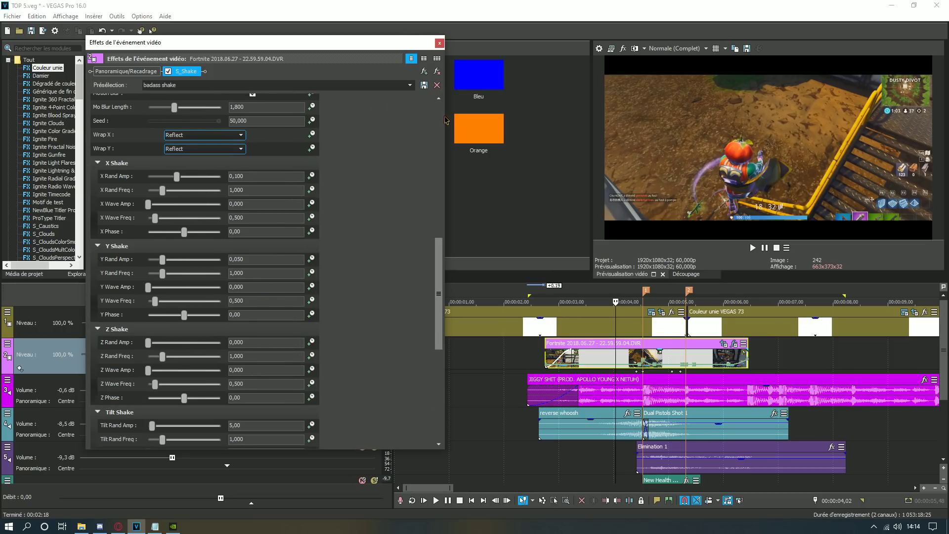
left_click_drag(445, 120, 799, 172)
scroll(654, 209, "up", 3)
scroll(653, 208, "down", 3)
scroll(653, 207, "up", 3)
scroll(652, 208, "down", 3)
scroll(653, 208, "up", 3)
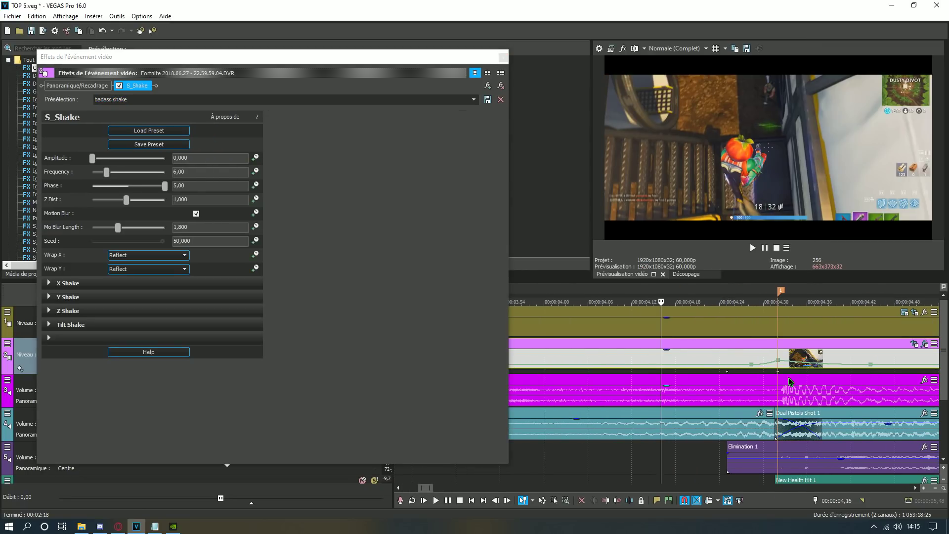
Step: Animate the Amplitude of the "badass shake" effect and add a keyframe with value 0 at 00:00:04,25
left_click(720, 360)
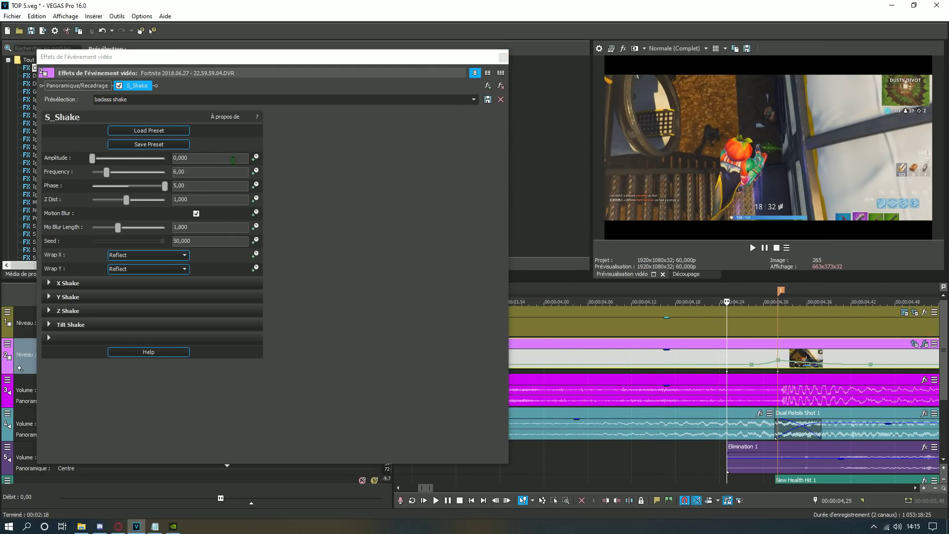
left_click(255, 157)
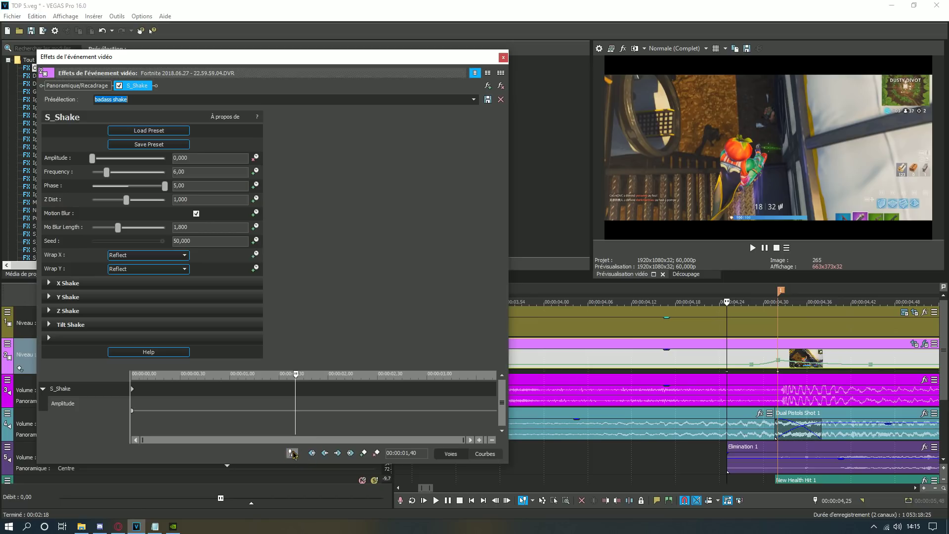
left_click(364, 453)
Step: Raise the S_Shake Amplitude to about 2,857 at marker 1
left_click(783, 349)
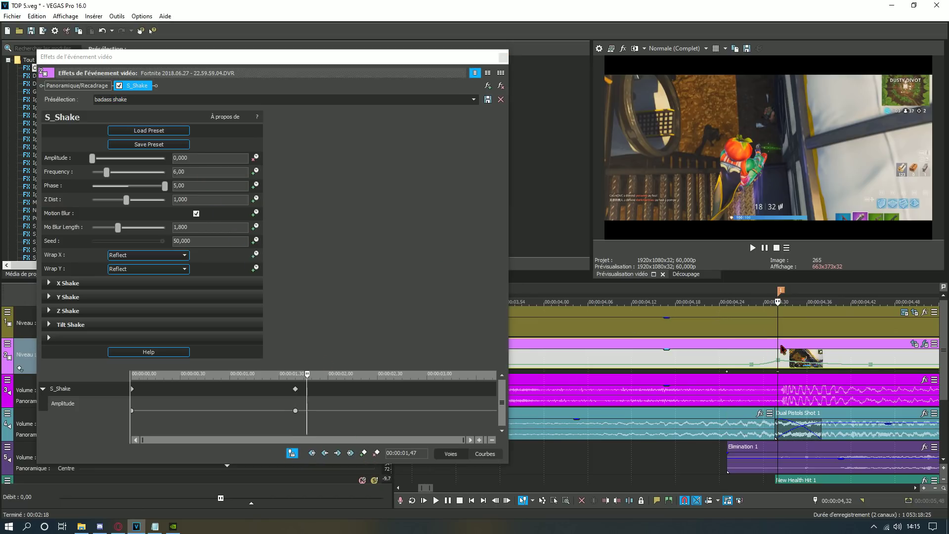
left_click(201, 159)
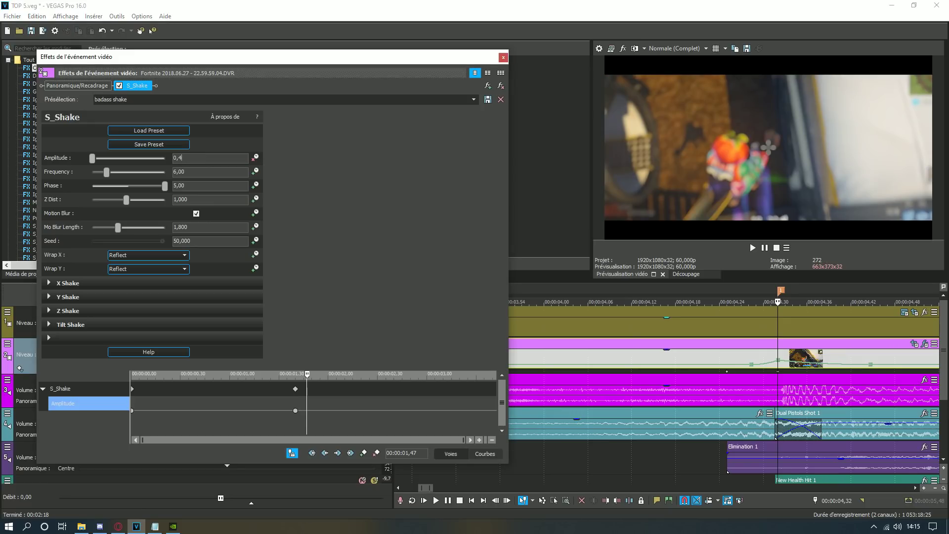
left_click_drag(92, 161, 133, 166)
Step: Play on to 00:00:05,01, set the Amplitude to 0 there, and return to the keyframe at 00:00:04,25
scroll(774, 329, "down", 2)
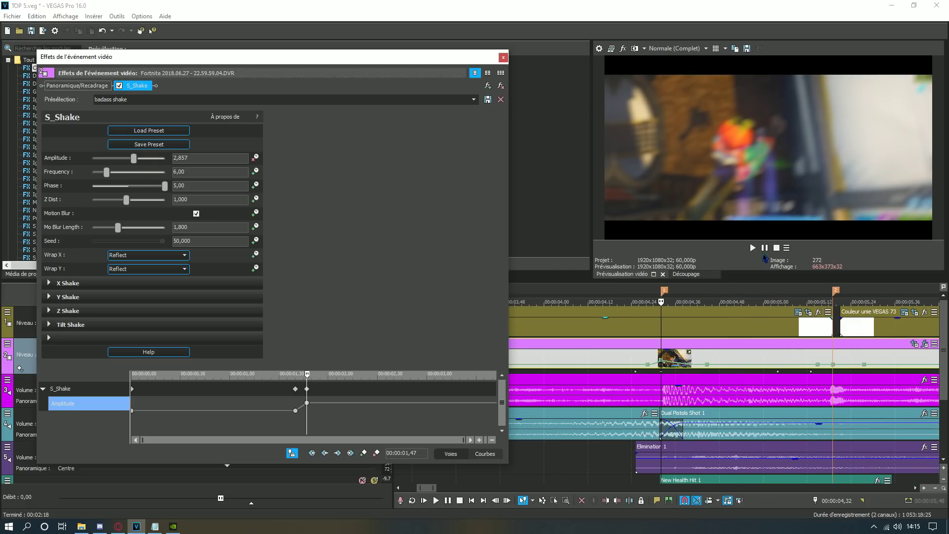
left_click(753, 247)
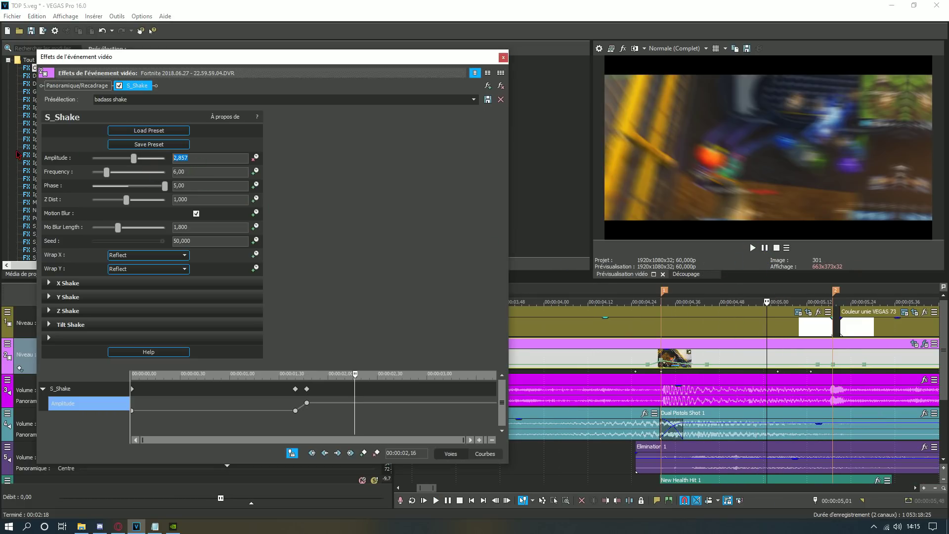
key("Return")
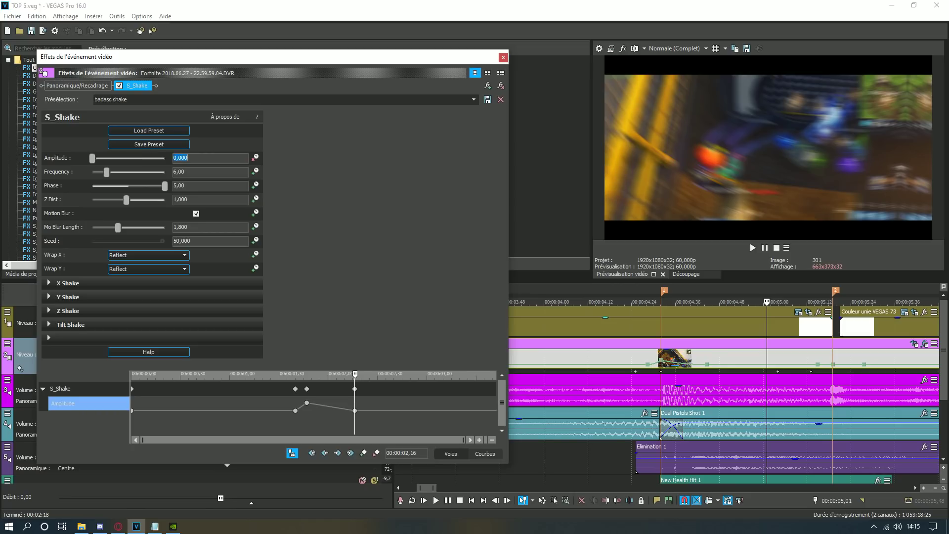
left_click(295, 411)
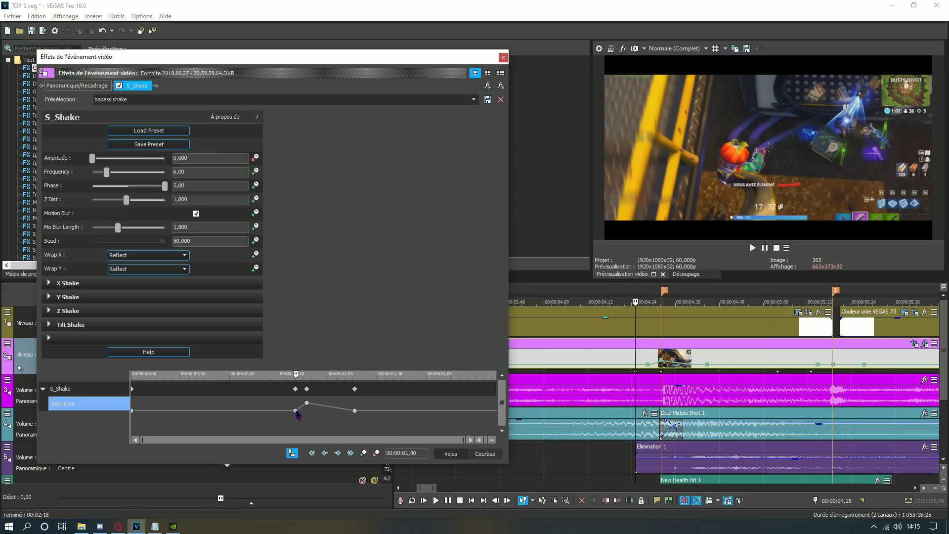
Step: Set the S_Shake Amplitude keyframe at 00:00:01,40 to Fondu lent and its peak keyframe to Fondu rapide, and close the effects window
right_click(296, 411)
left_click(321, 359)
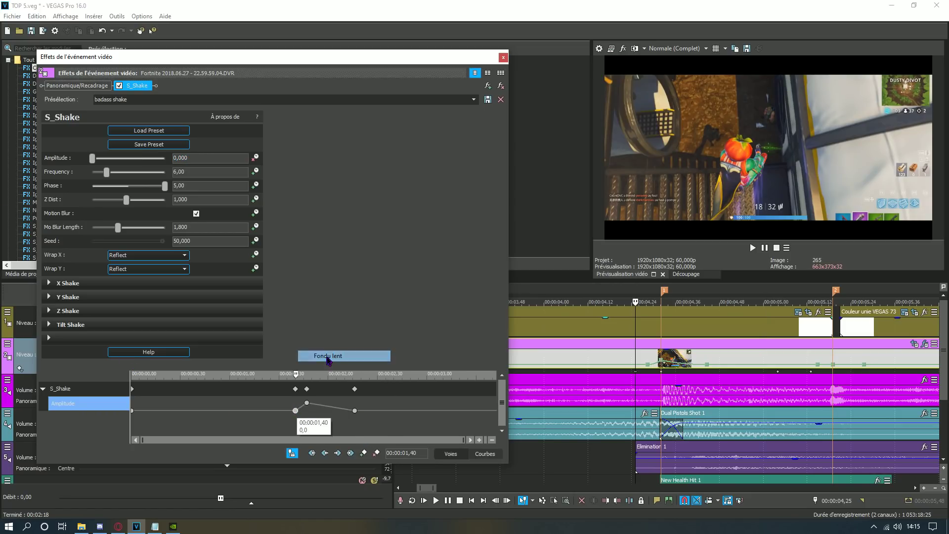
right_click(307, 403)
left_click(319, 345)
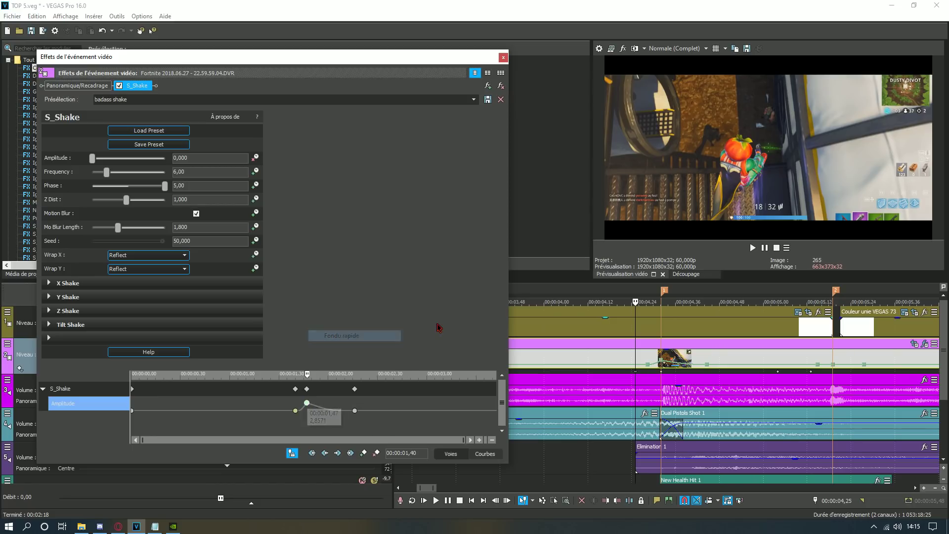
left_click(504, 58)
Step: Mark a playback range around marker 1 on the timeline and preview the shake on the shot
left_click(661, 357)
left_click(682, 355)
scroll(745, 367, "down", 1)
scroll(745, 367, "up", 1)
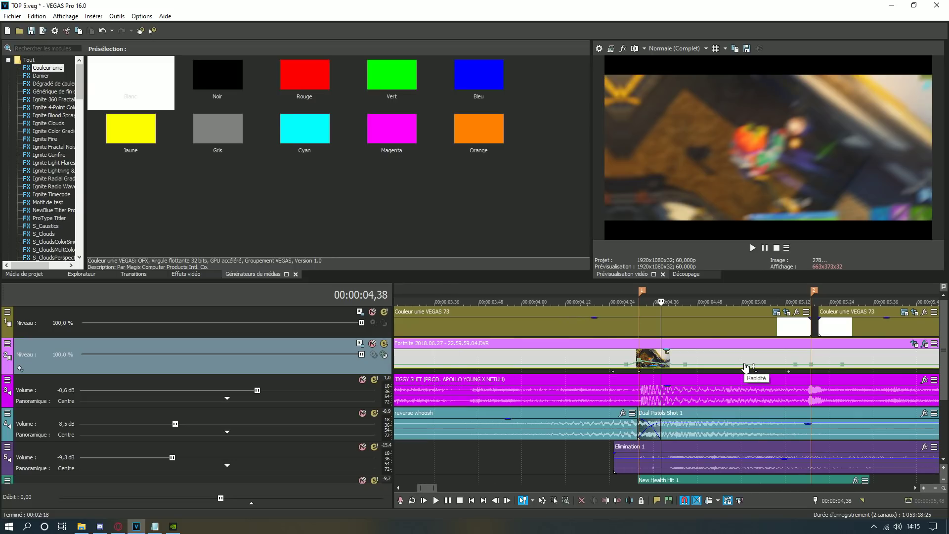
scroll(596, 355, "down", 4)
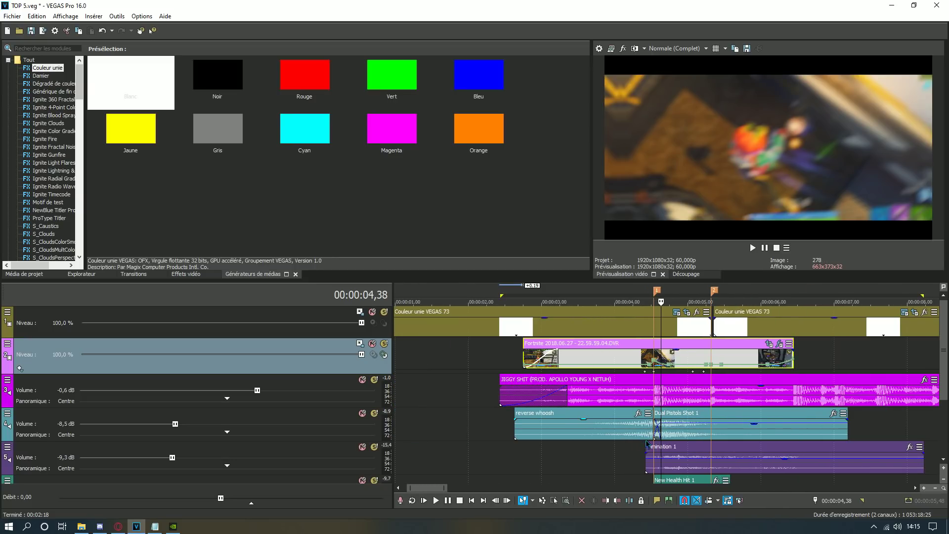
left_click_drag(697, 474, 635, 474)
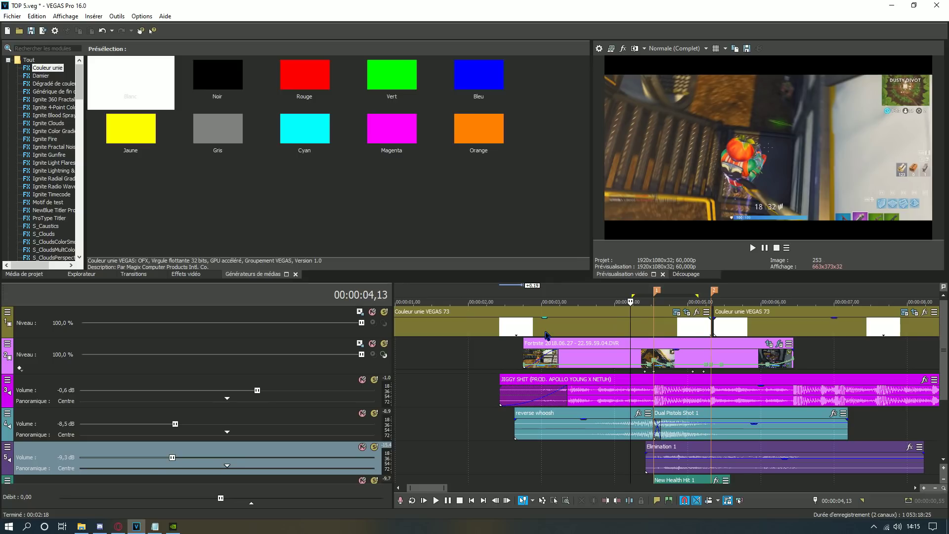
left_click(659, 349)
left_click(656, 349)
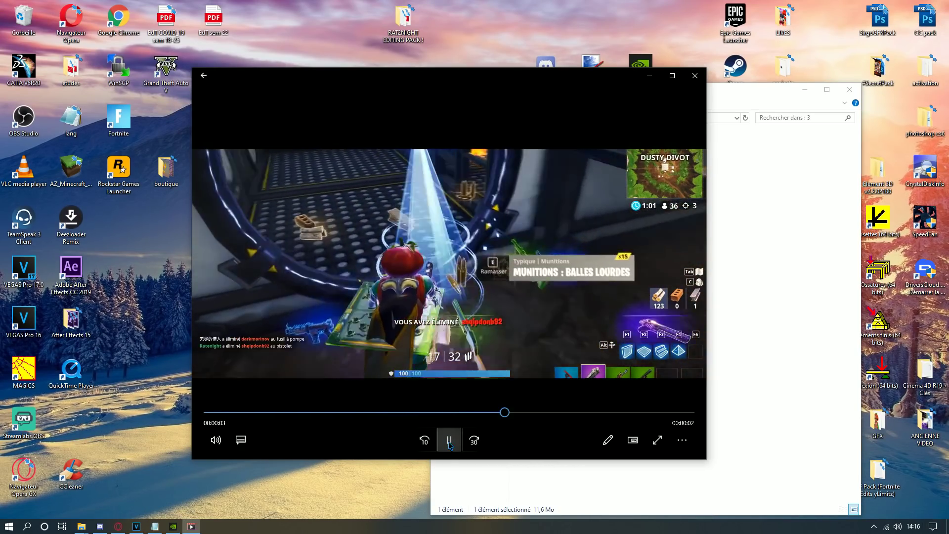
Step: Replay the rendered "3 EX" clip around the elimination in the media player, and clear the player and folder windows away
left_click(507, 374)
left_click_drag(519, 414, 421, 413)
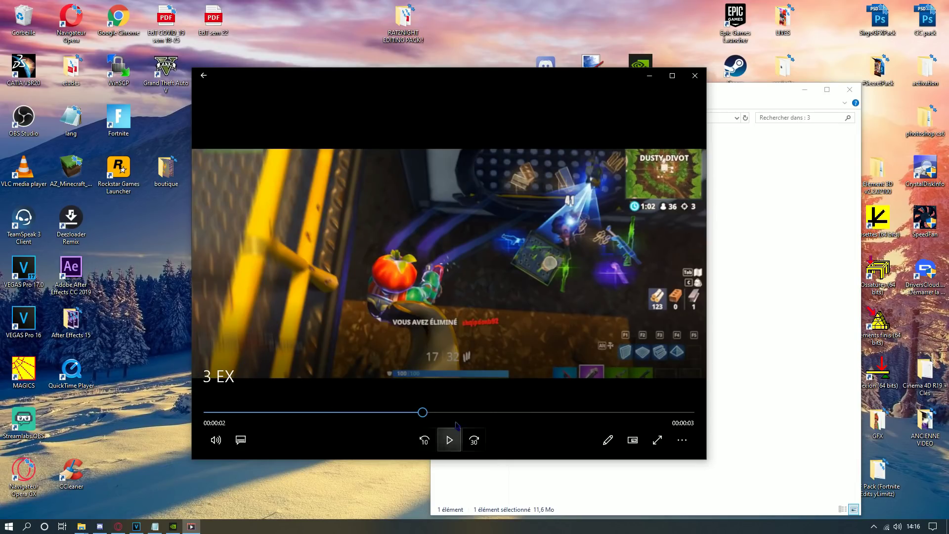
left_click_drag(444, 77, 249, 68)
left_click(494, 66)
left_click(805, 90)
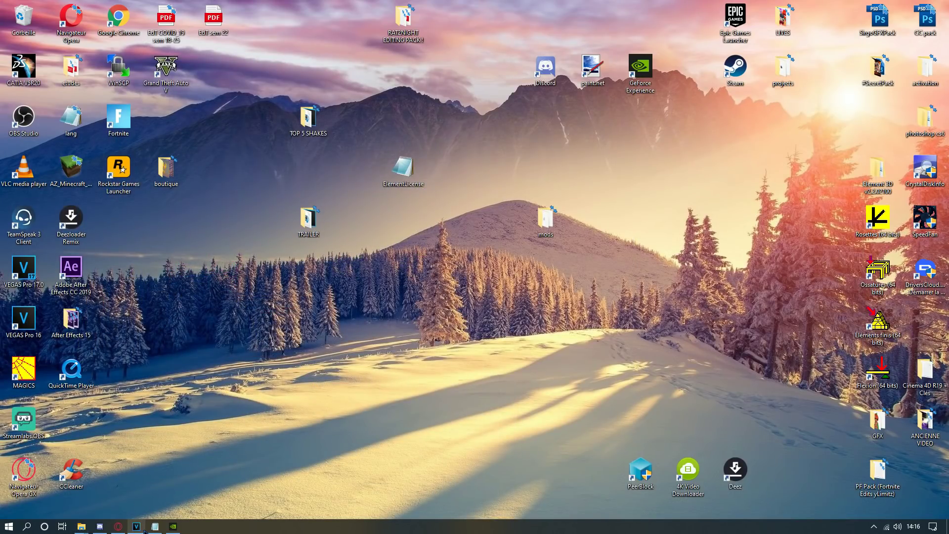
mouse_move(145, 530)
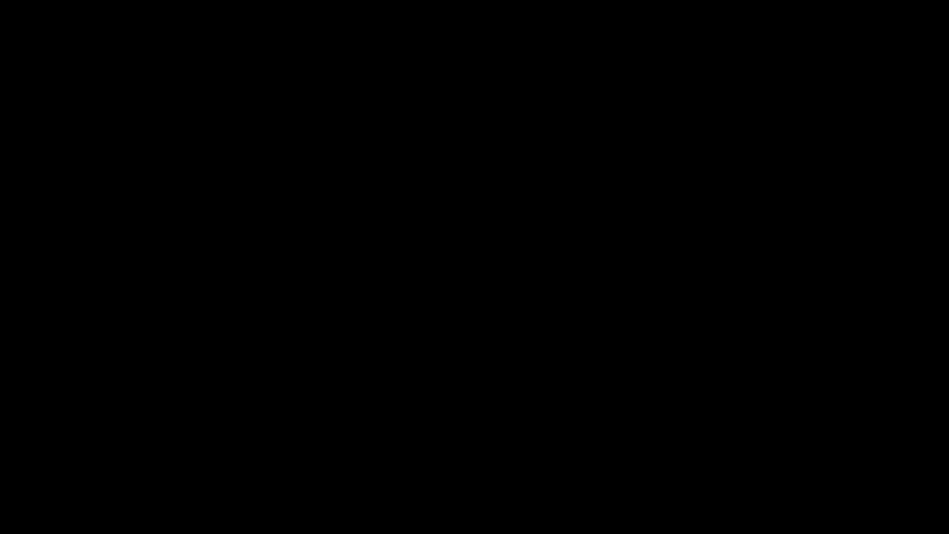
Step: Back in VEGAS Pro, add the S_DissolveShake effect to the Fortnite clip
left_click_drag(865, 355, 793, 355)
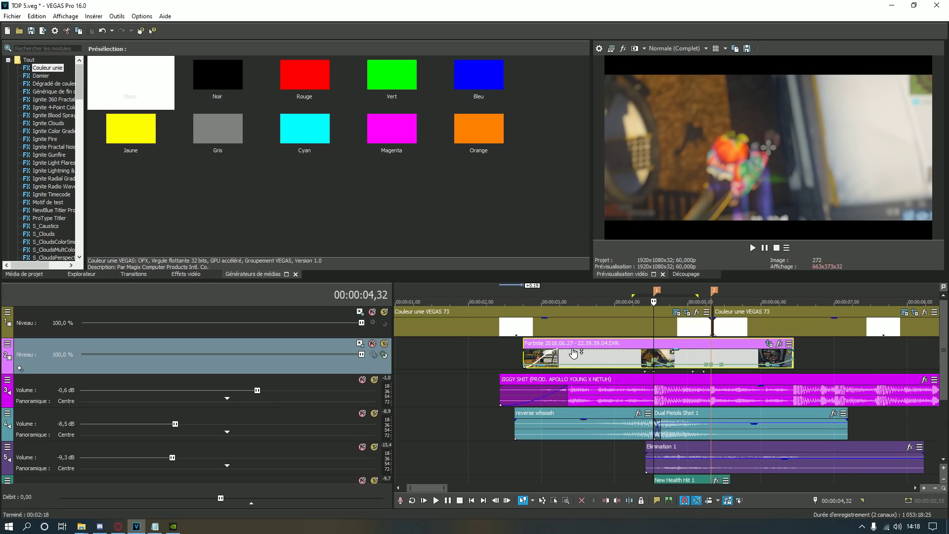
left_click(780, 343)
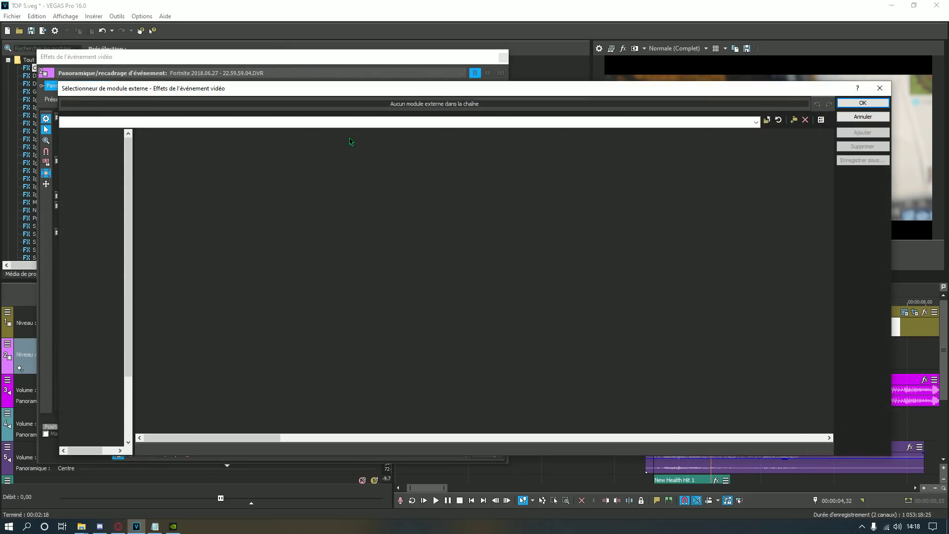
scroll(350, 142, "down", 5)
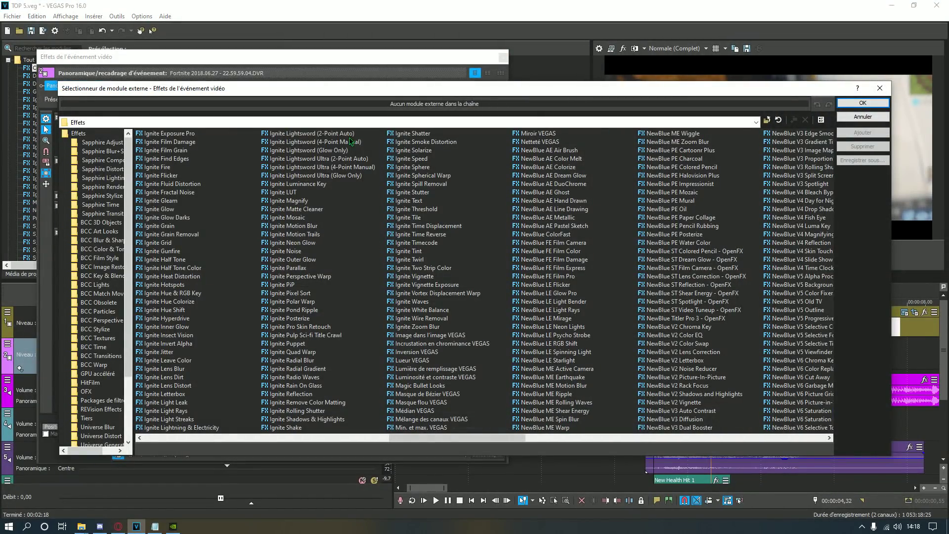
scroll(350, 142, "down", 10)
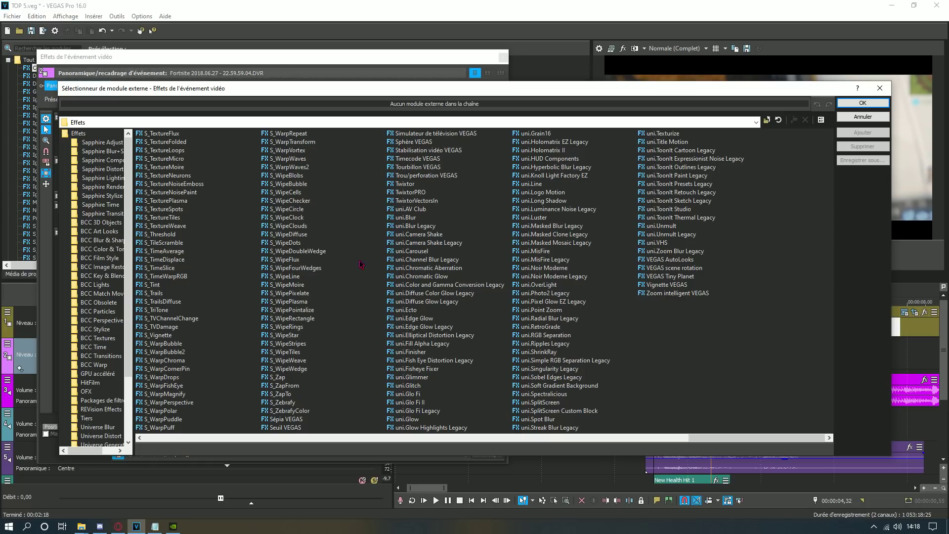
scroll(350, 265, "up", 3)
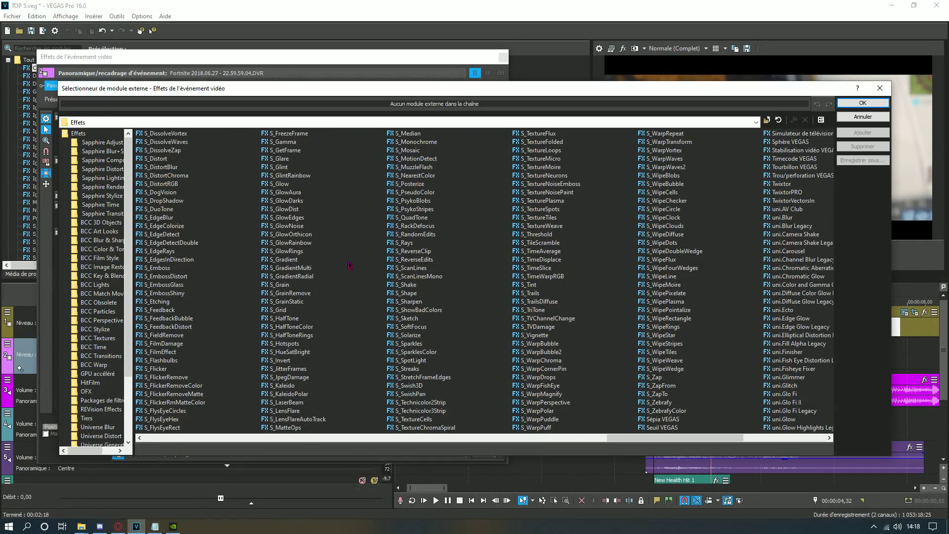
scroll(464, 251, "up", 3)
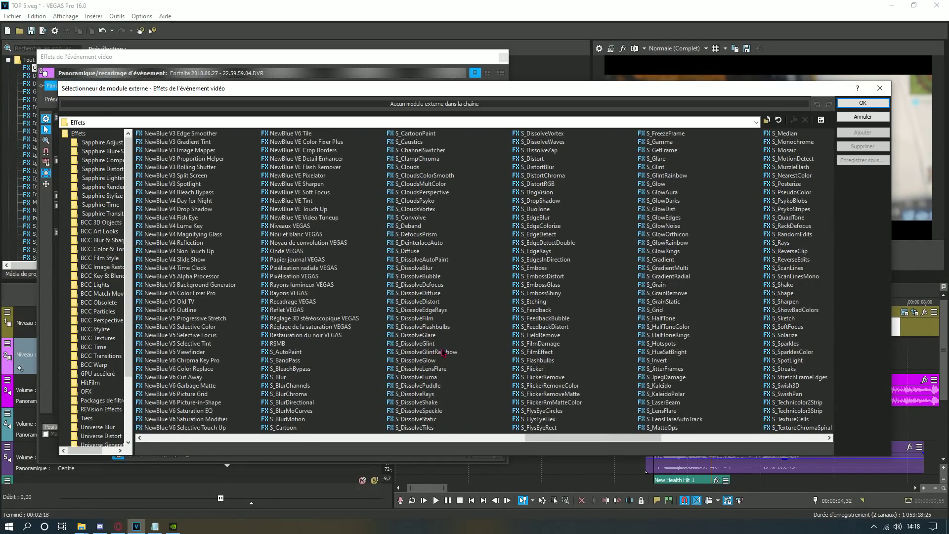
left_click(417, 402)
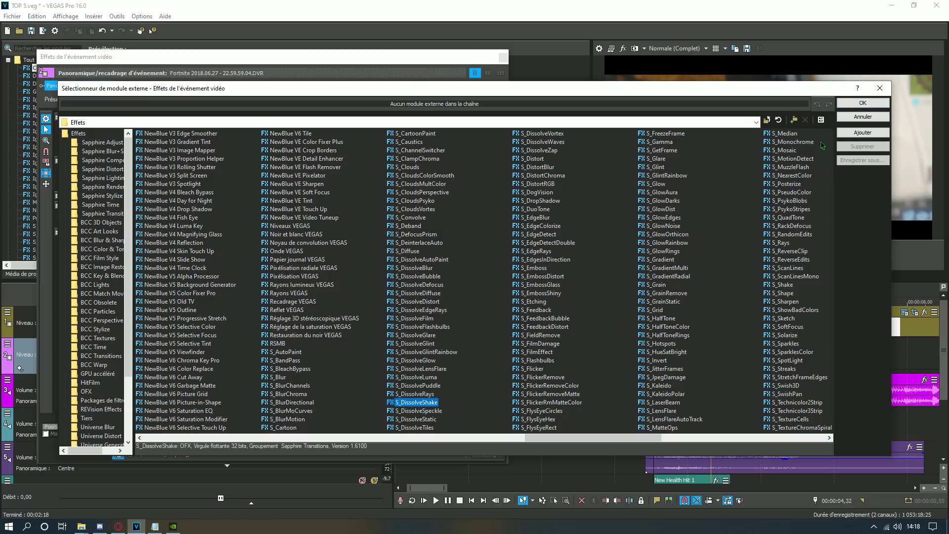
left_click(862, 132)
left_click(863, 103)
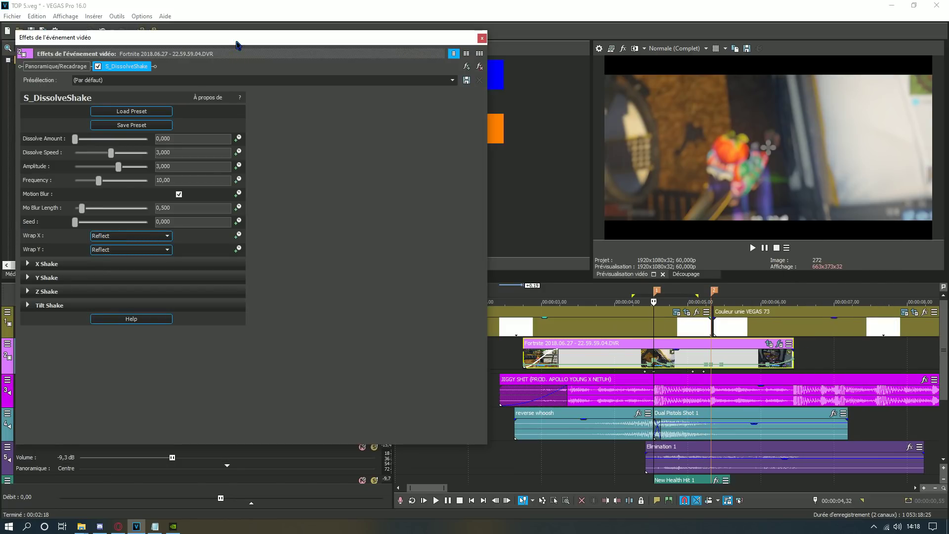
Step: Position the playhead at 00:00:04,25 just before marker 1 and apply the BRUTAL preset to S_DissolveShake
mouse_move(240, 36)
left_mouse_down()
mouse_move(380, 75)
mouse_move(223, 38)
mouse_move(238, 38)
left_mouse_up()
left_click(646, 360)
scroll(732, 392, "up", 5)
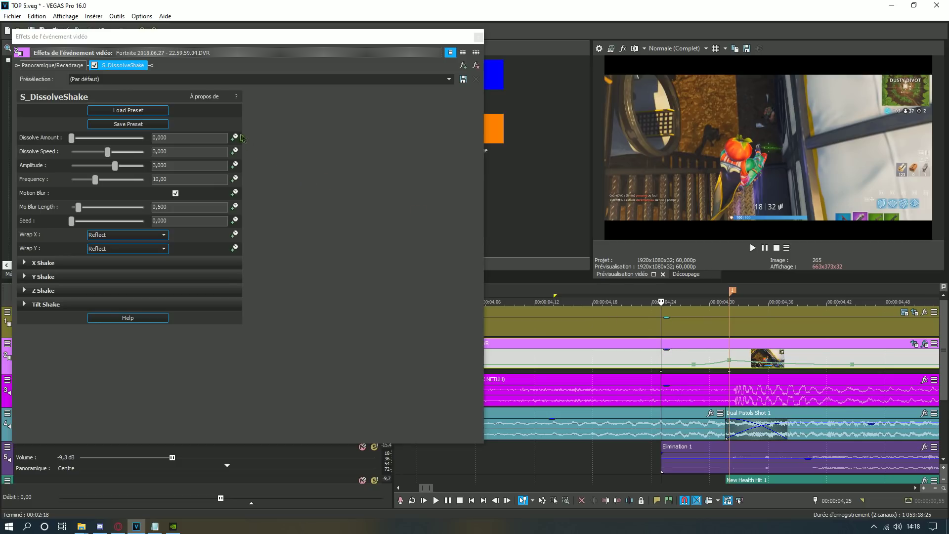
left_click(163, 79)
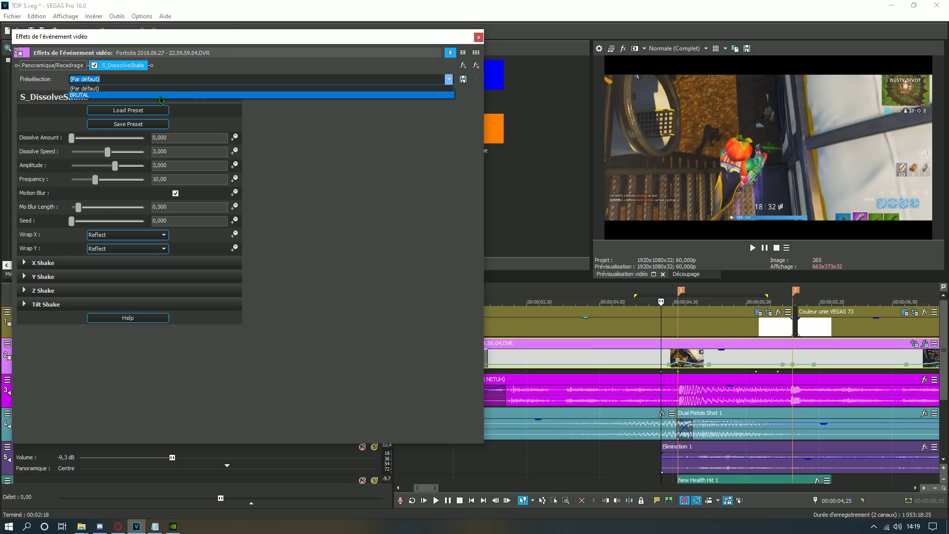
left_click(160, 96)
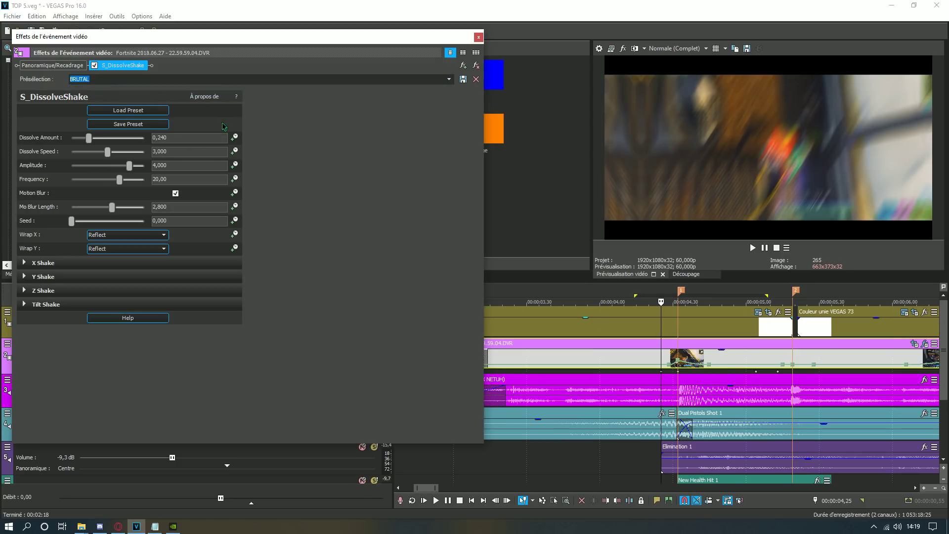
Step: Set Dissolve Amount to 0, animate Dissolve Amount, Amplitude and Frequency, and add a keyframe at 00:00:04,25
left_click(187, 138)
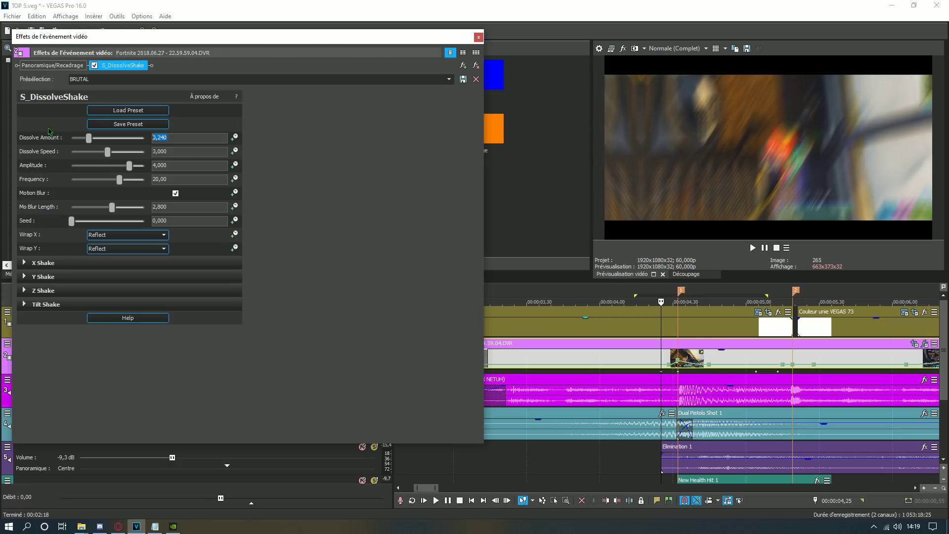
type("0")
key("Return")
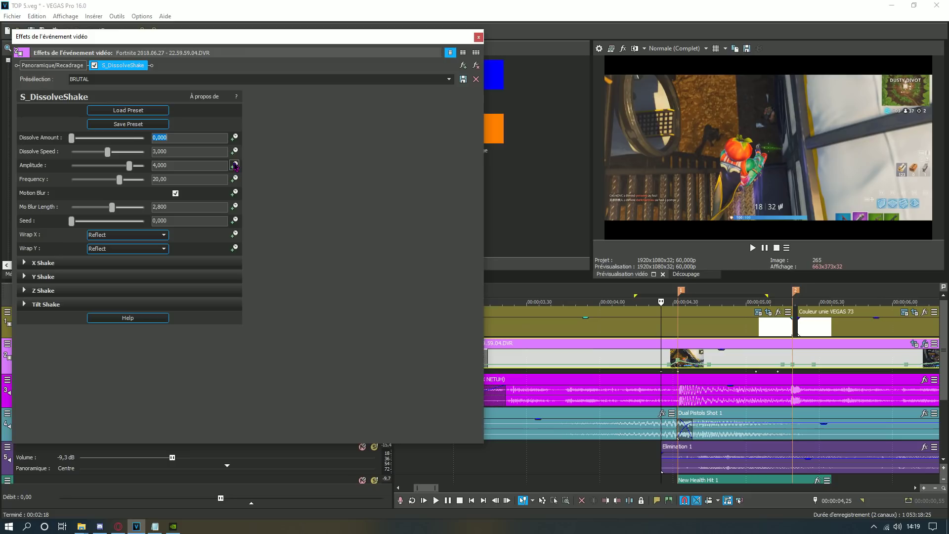
left_click(235, 137)
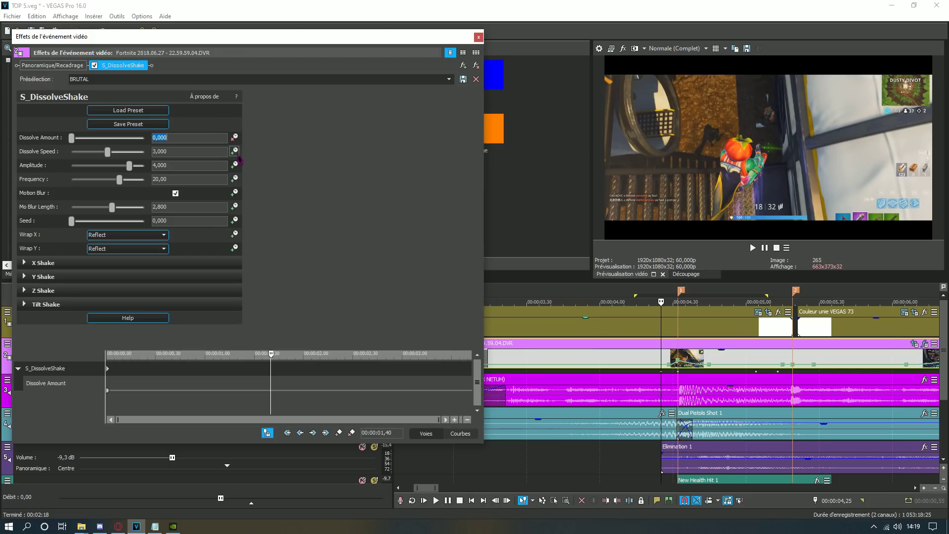
left_click(235, 165)
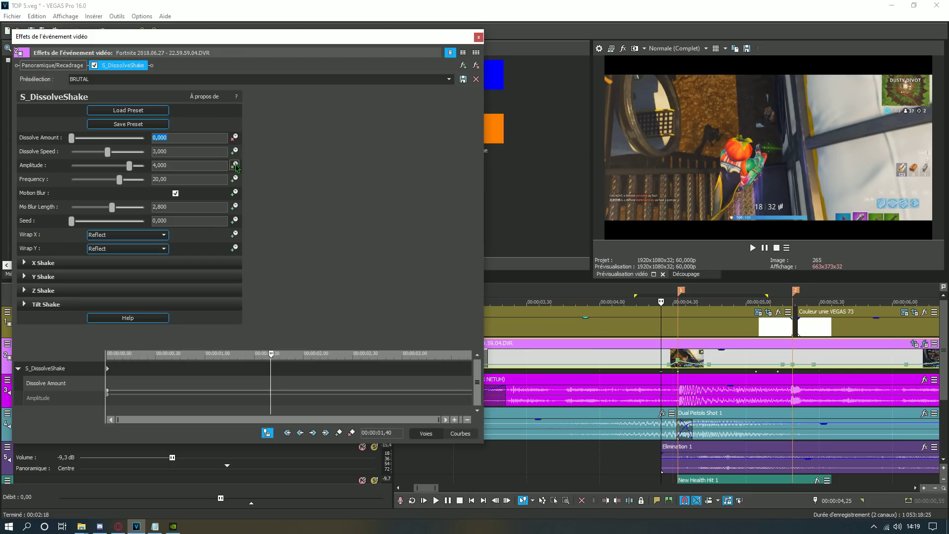
left_click(235, 179)
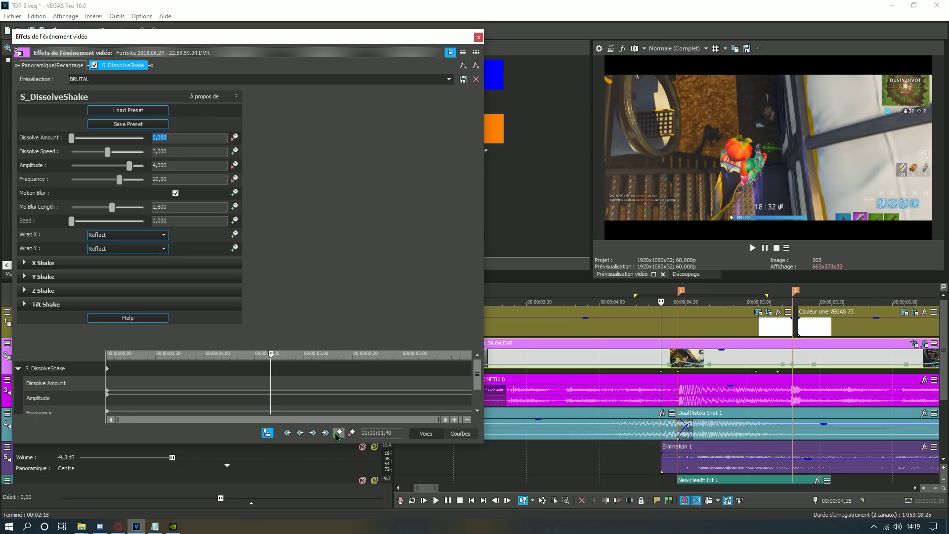
Step: Set the S_DissolveShake Dissolve Amount to 0,240 at marker 1
left_click(678, 347)
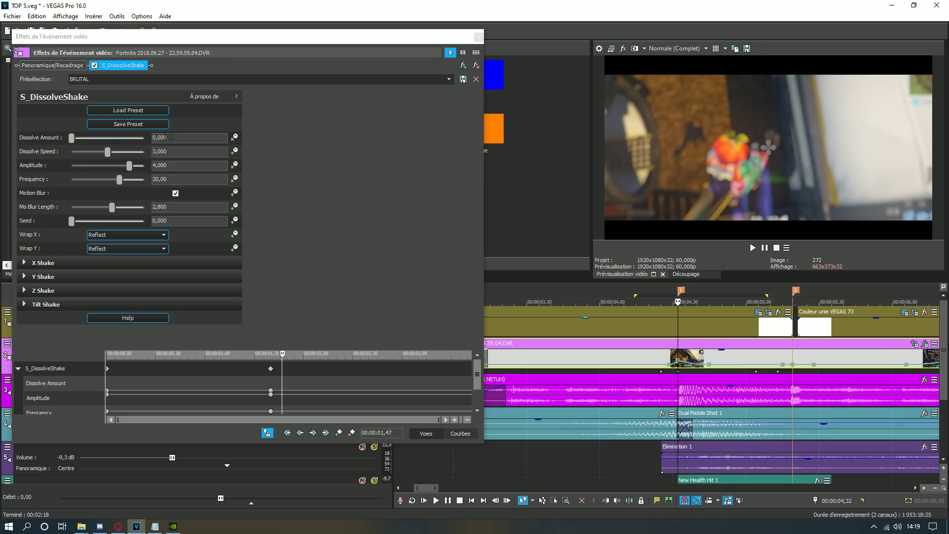
left_click(172, 137)
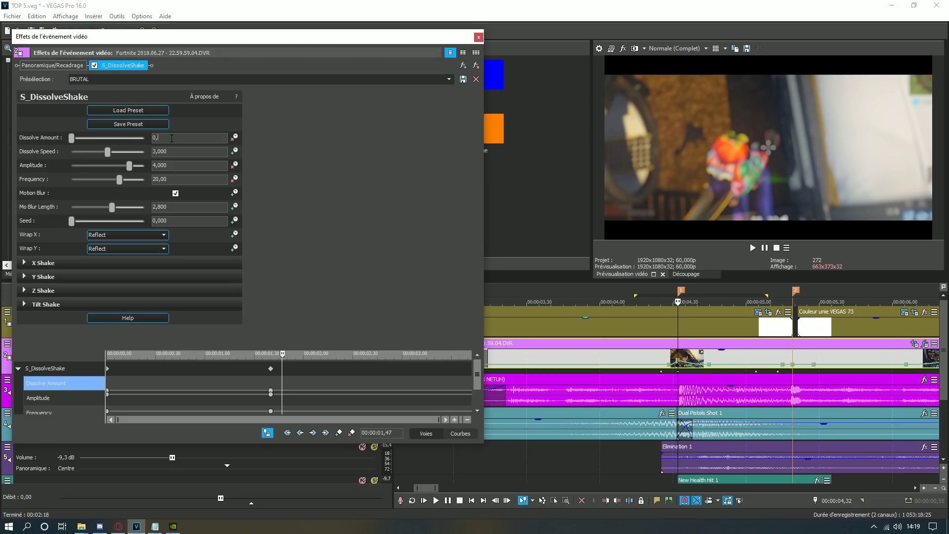
type("0,240")
key("Return")
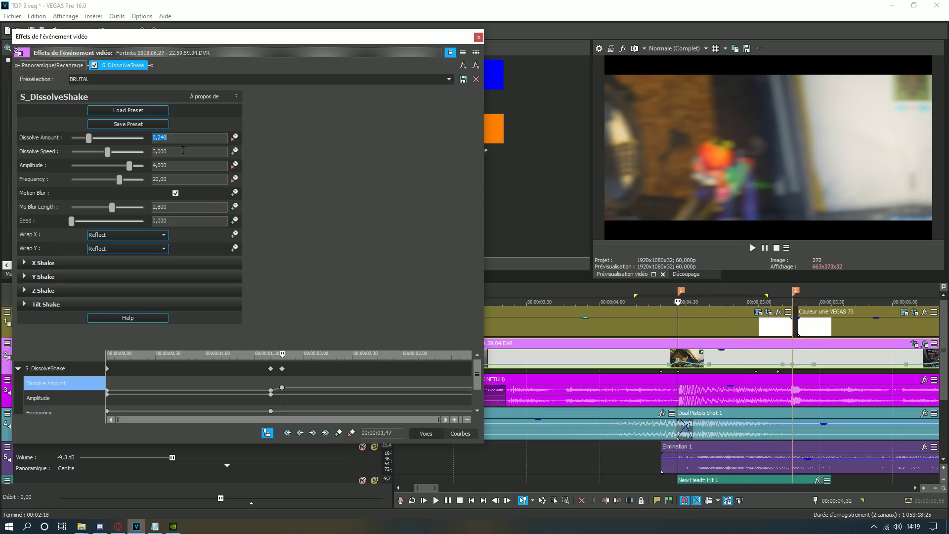
left_click(182, 171)
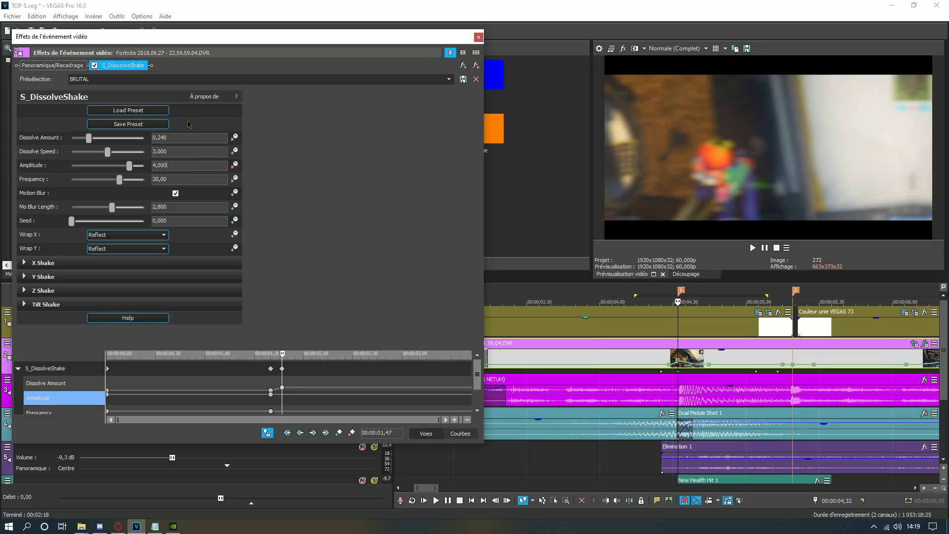
Step: Set the Dissolve Amount to 0,190 at 00:00:04,51, shortly after marker 1
left_click(688, 348)
left_click(721, 346)
key("Right")
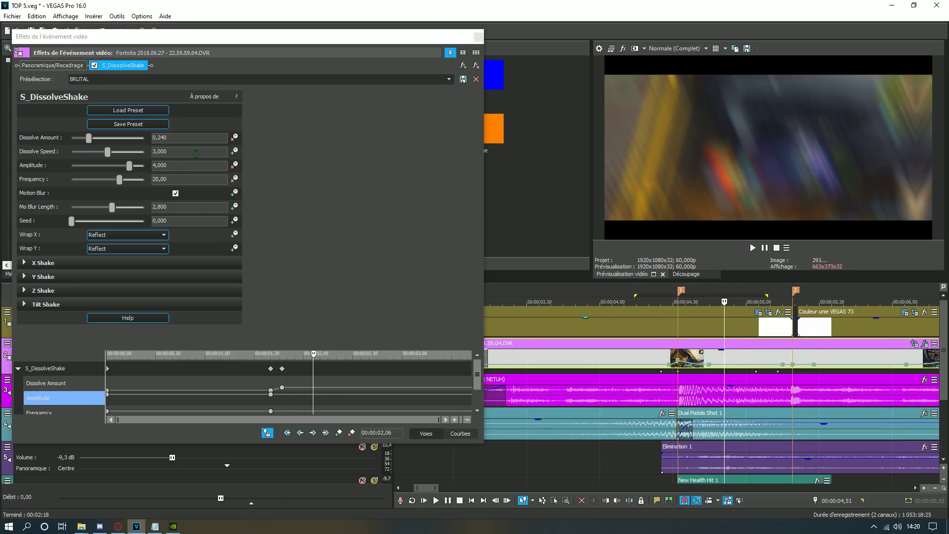
left_click(183, 140)
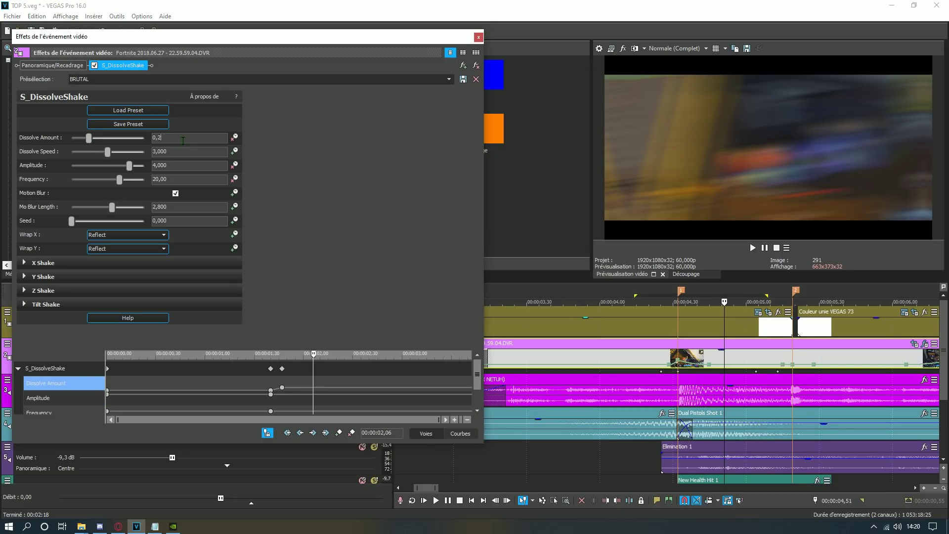
key("BackSpace")
type("19")
key("Return")
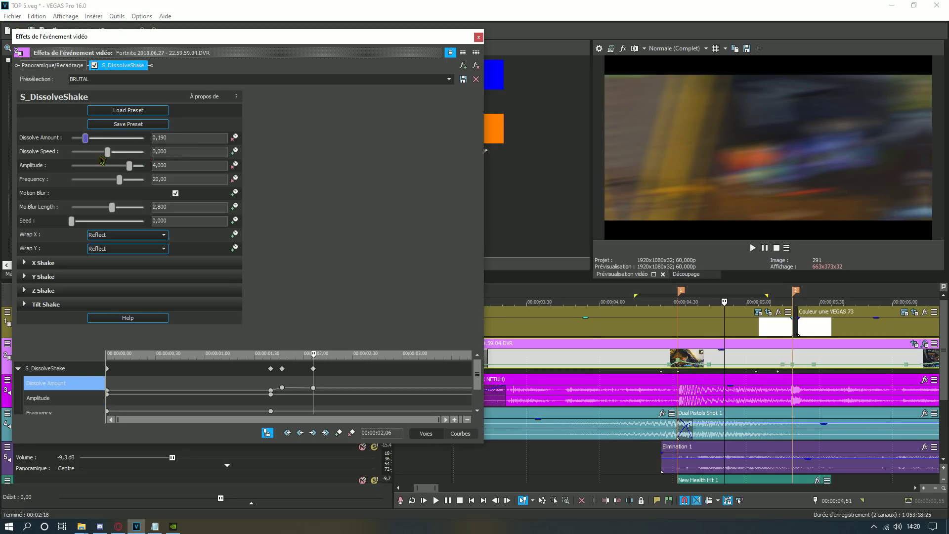
Step: Lower the Amplitude to 0 and the Frequency to about 4,57 at 00:00:04,51, and close the effects window
left_click_drag(129, 166, 71, 167)
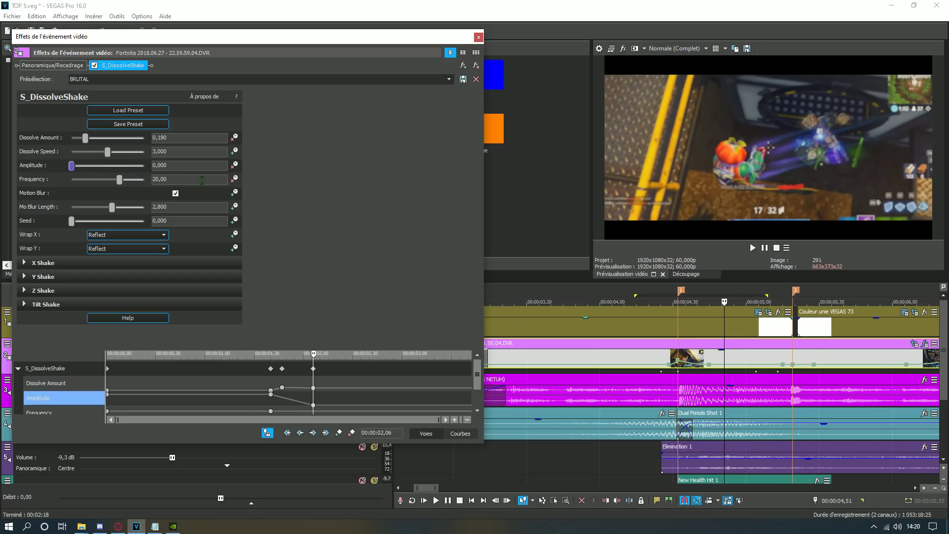
left_click_drag(93, 179, 87, 180)
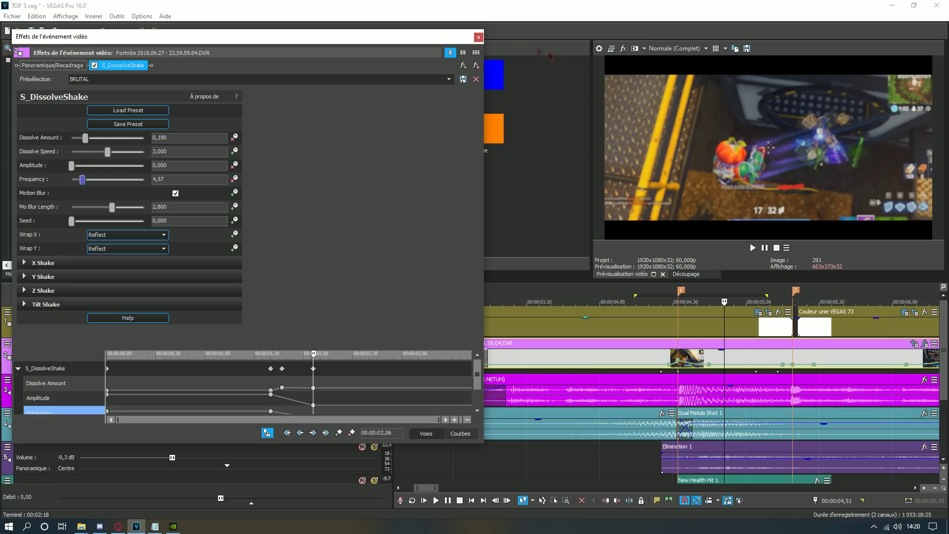
left_click(479, 38)
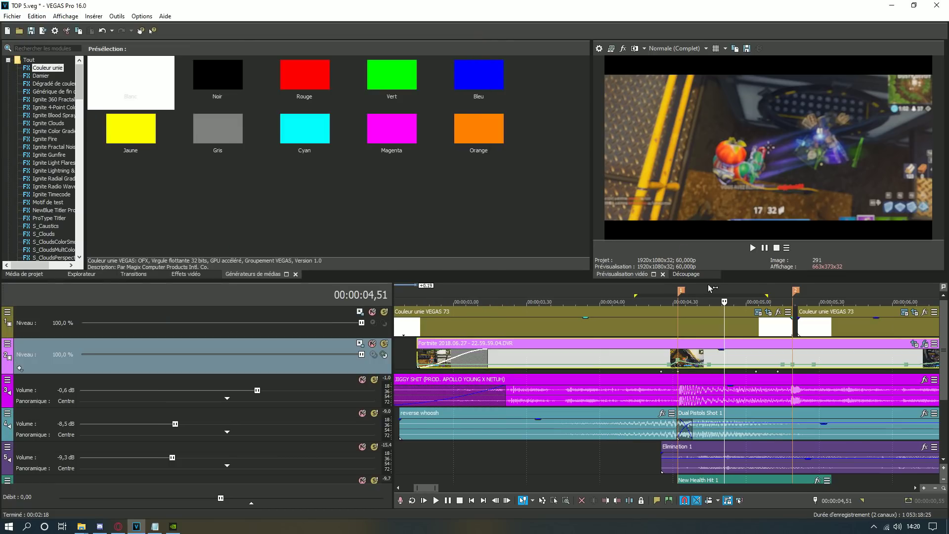
left_click(634, 460)
scroll(690, 410, "up", 2)
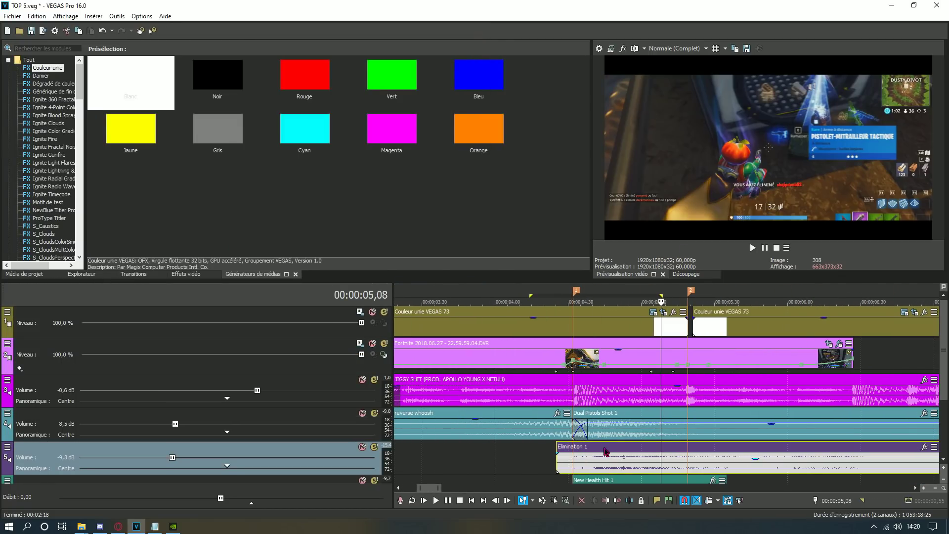
scroll(606, 460, "down", 3)
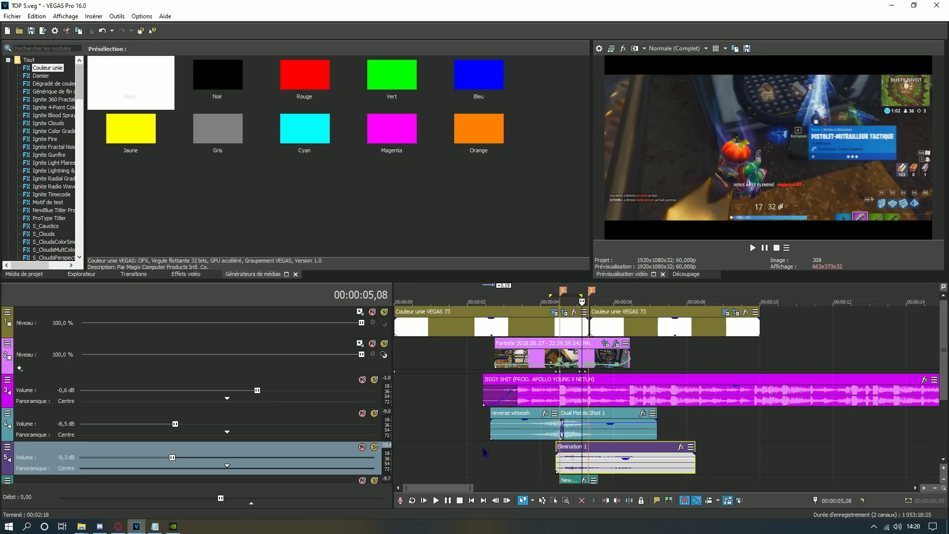
left_click_drag(482, 455, 656, 458)
left_click(543, 460)
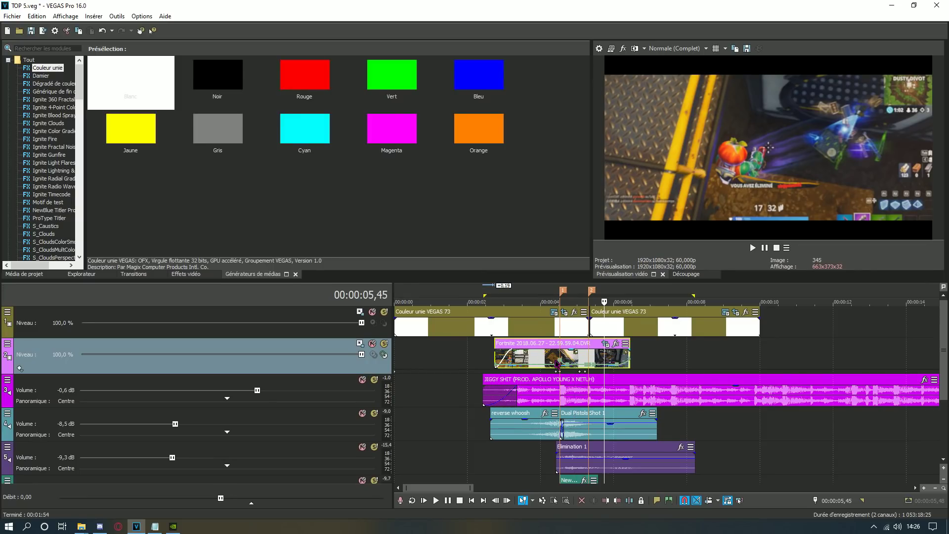
key("space")
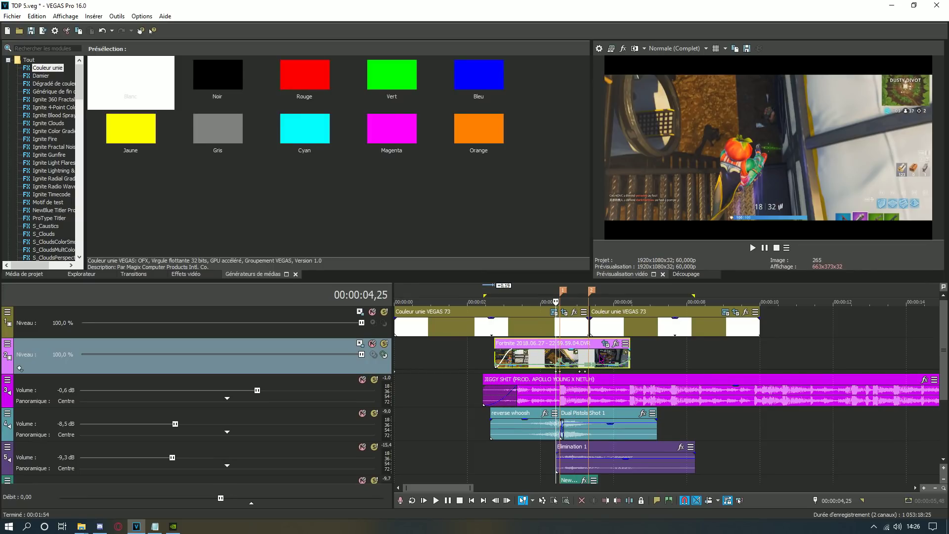
left_click(572, 397)
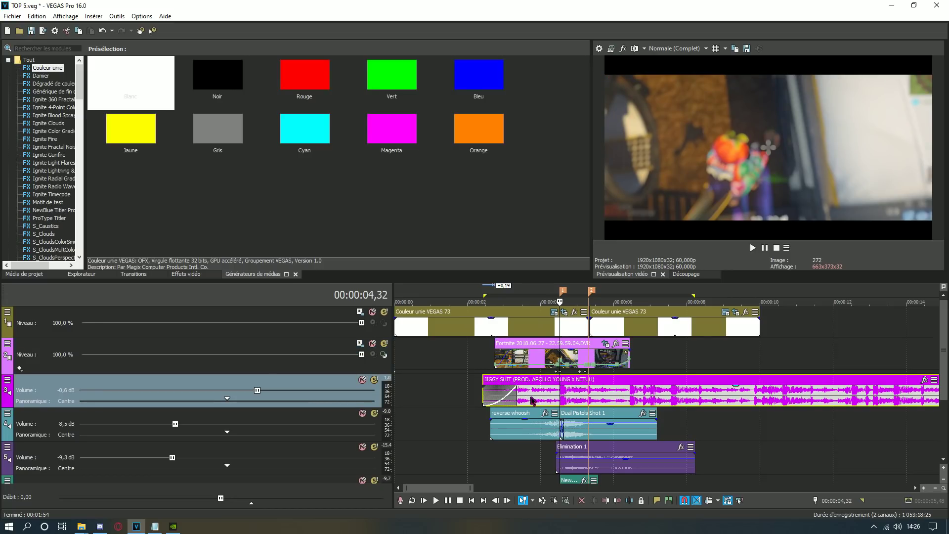
Step: Add the S_BlurMoCurves effect to the Fortnite video clip and move the effects window clear of the preview
left_click(612, 348)
left_click(571, 356)
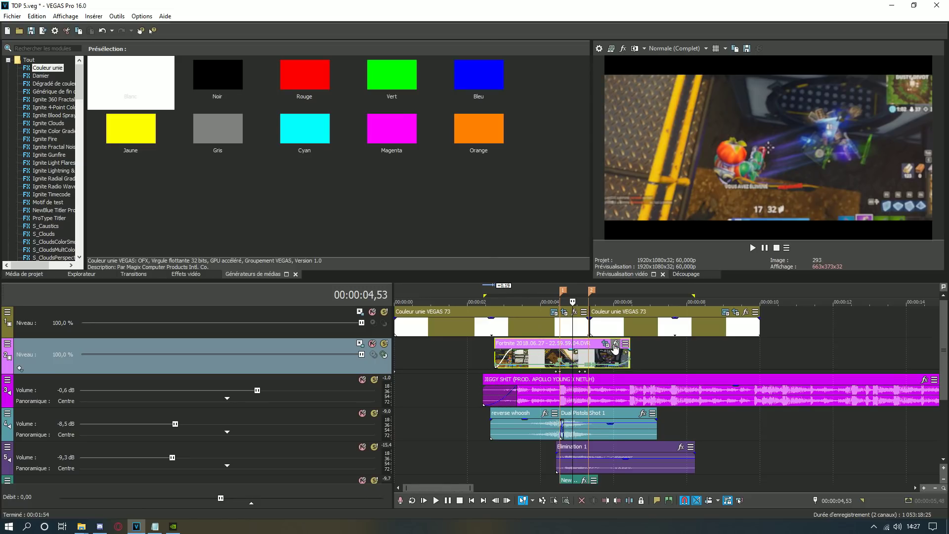
left_click(615, 347)
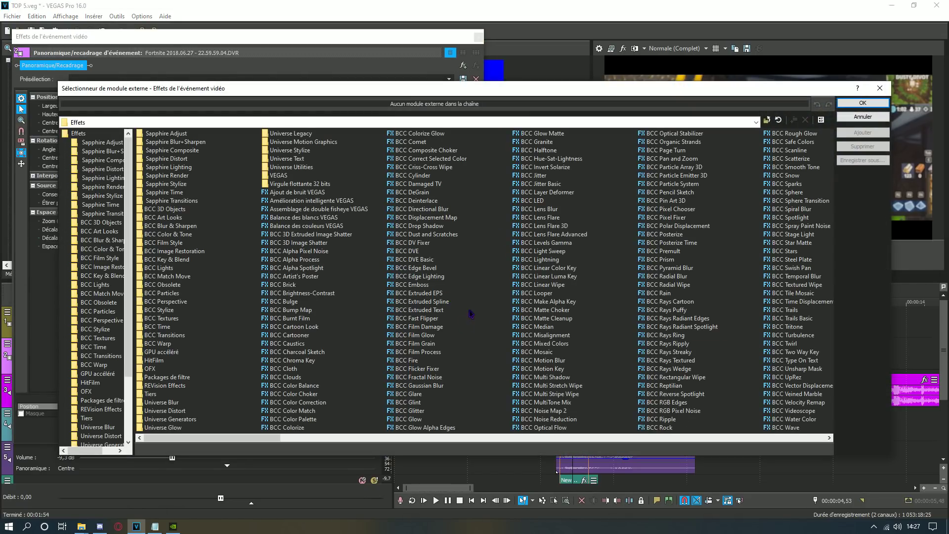
scroll(494, 329, "down", 10)
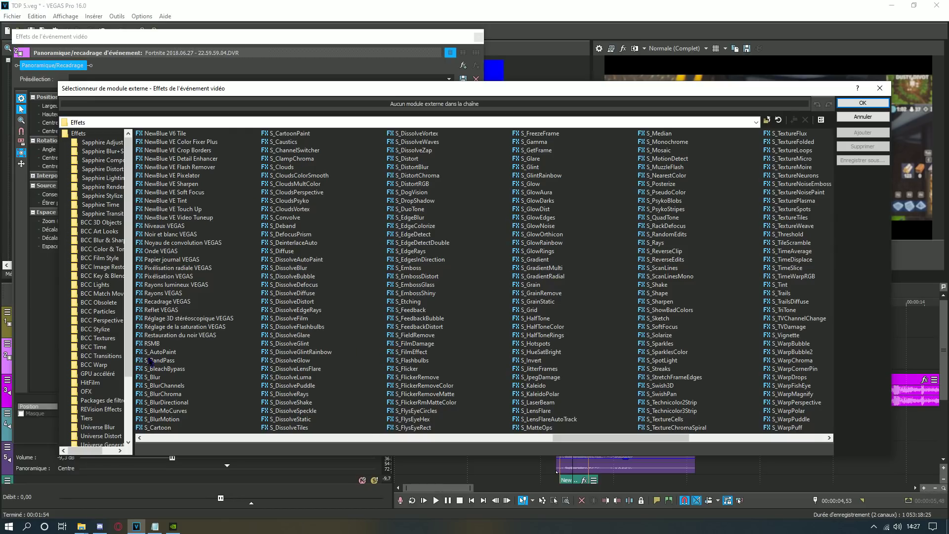
left_click(165, 410)
left_click(862, 132)
left_click(863, 102)
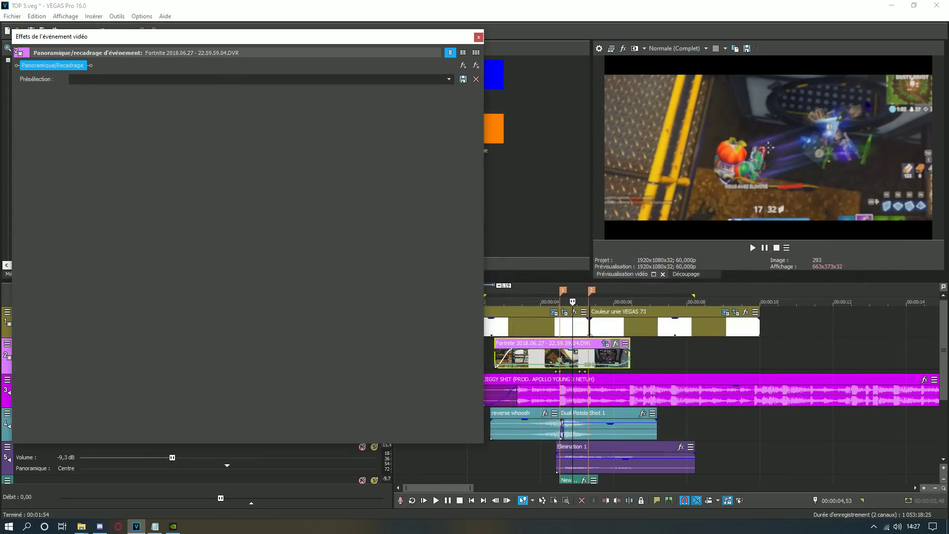
left_click(296, 78)
left_click(296, 78)
left_click_drag(250, 40, 279, 52)
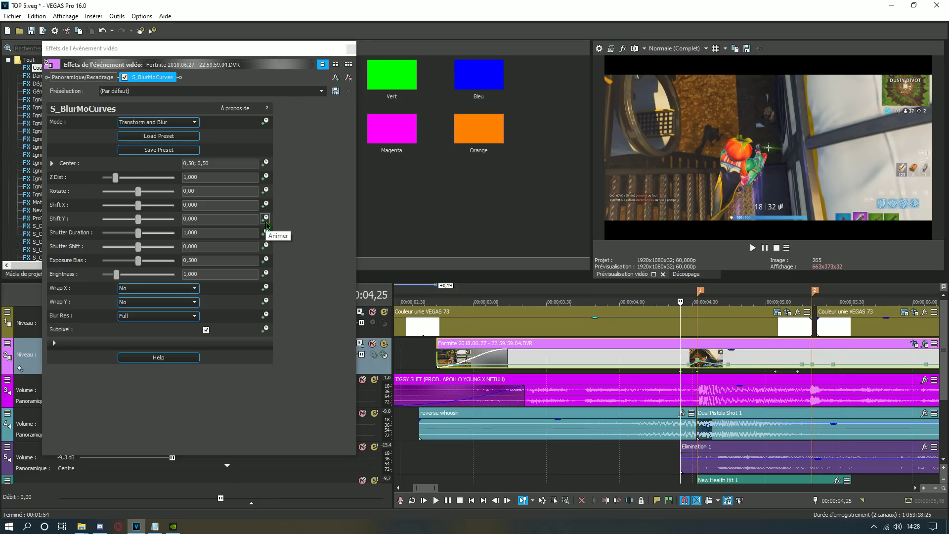
Step: Animate Shift Y with a keyframe at 00:00:04,25, and place the playhead at marker 1
left_click(265, 218)
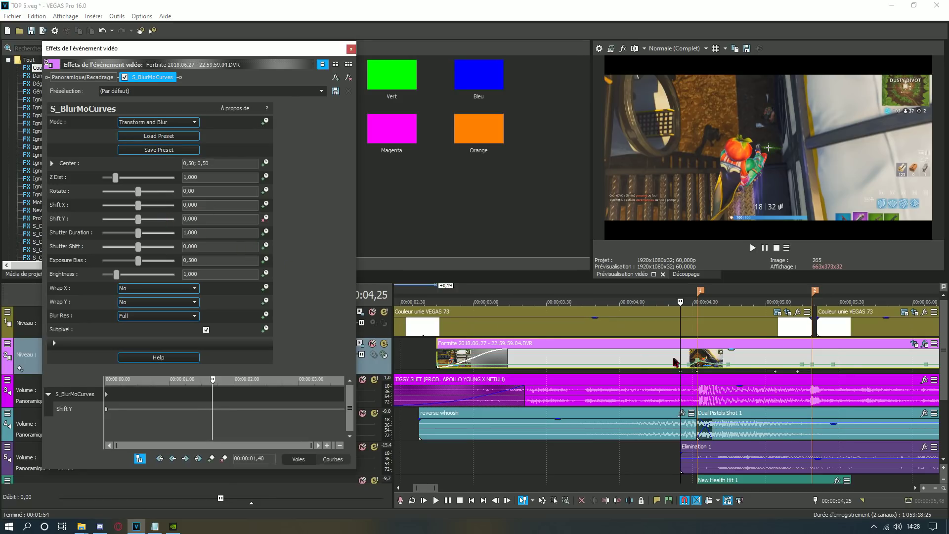
scroll(638, 359, "up", 5)
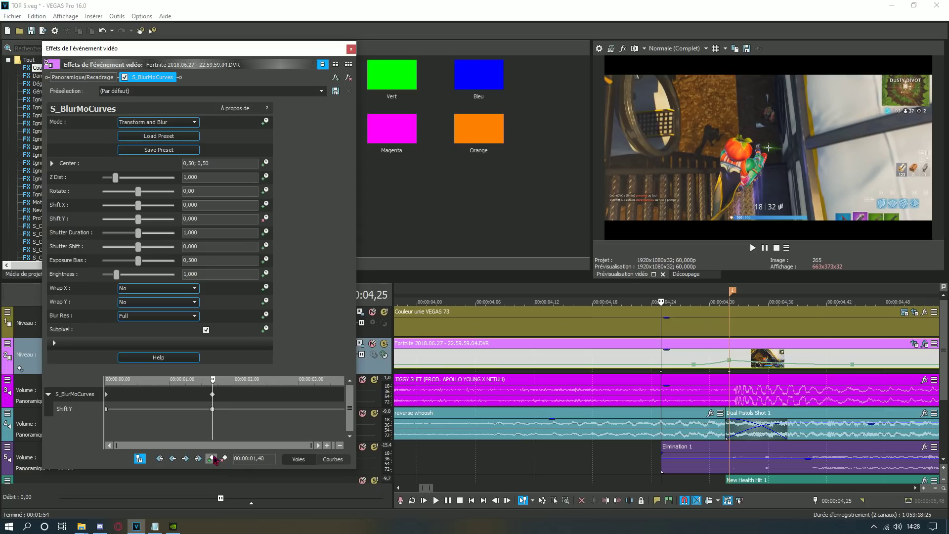
scroll(630, 393, "down", 2)
left_click(696, 349)
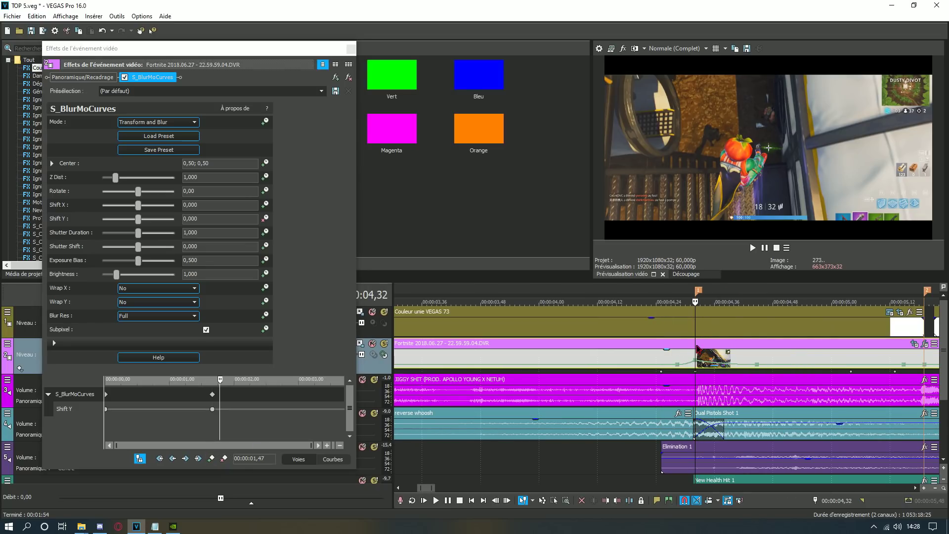
Step: Try a Shift Y of 0,371 at marker 1 and reset it to 0
left_click(140, 220)
left_click_drag(141, 223, 169, 222)
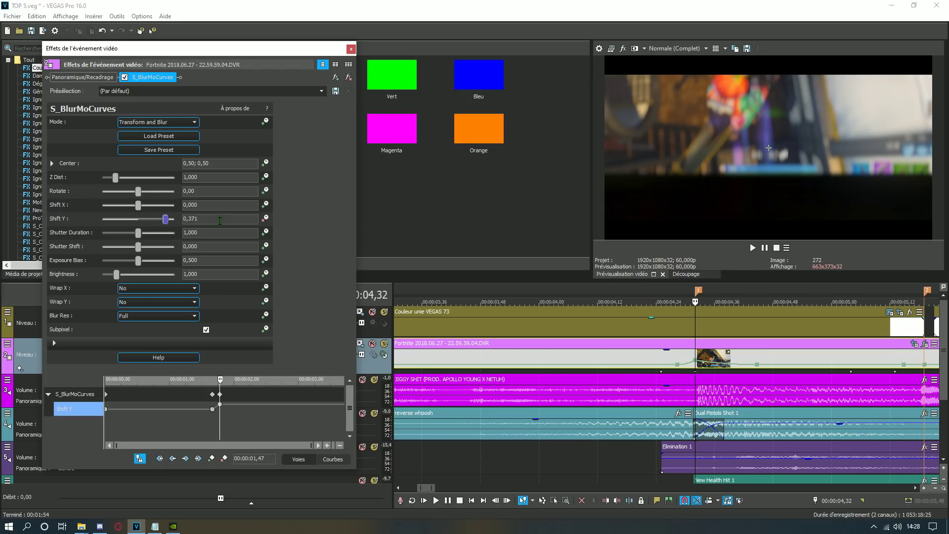
double_click(138, 220)
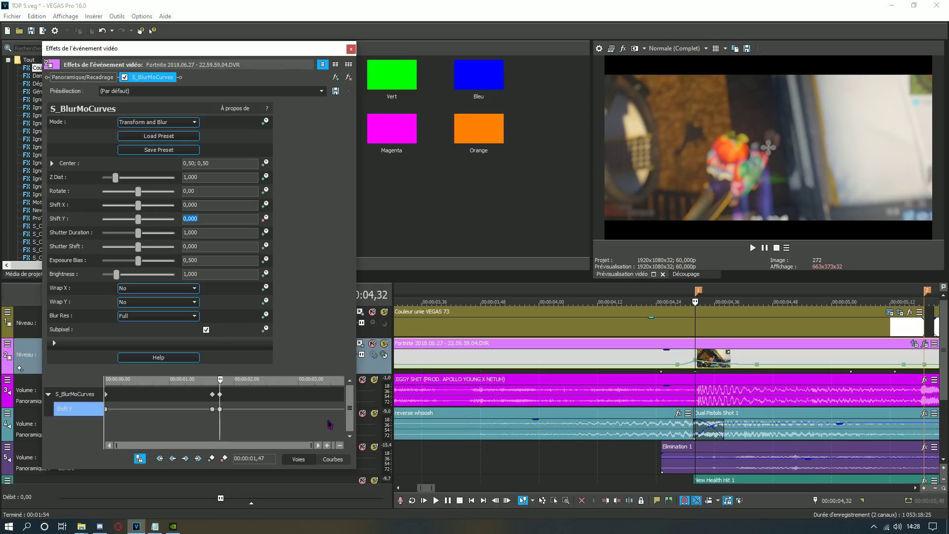
Step: Set Wrap X and Wrap Y to Reflect, and set Shift Y to about -0,187 at marker 1
left_click(158, 288)
left_click(147, 316)
left_click(148, 302)
left_click(145, 329)
left_click_drag(138, 220, 126, 219)
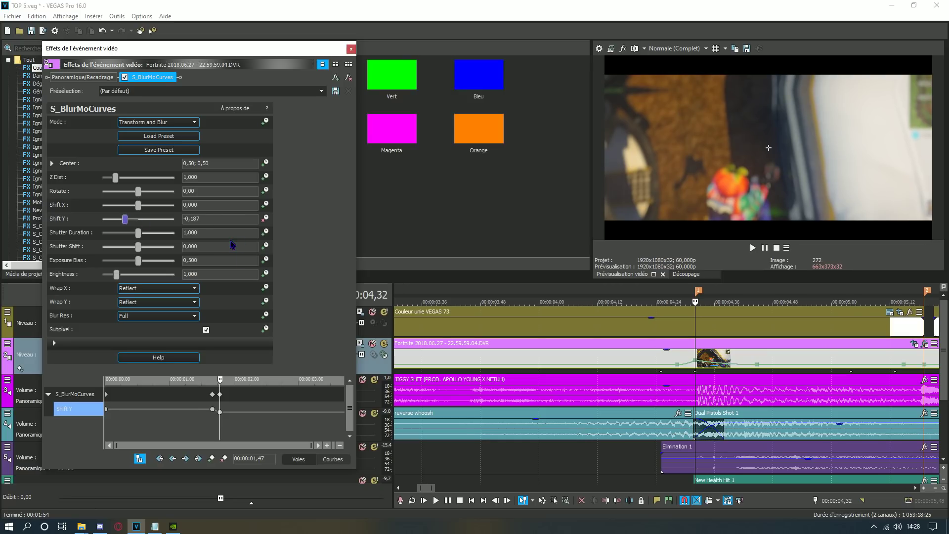
Step: Add Shift Y keyframes of about 0,126 at 00:00:04,47 and about -0,078 at 00:00:05,02
scroll(744, 385, "down", 3)
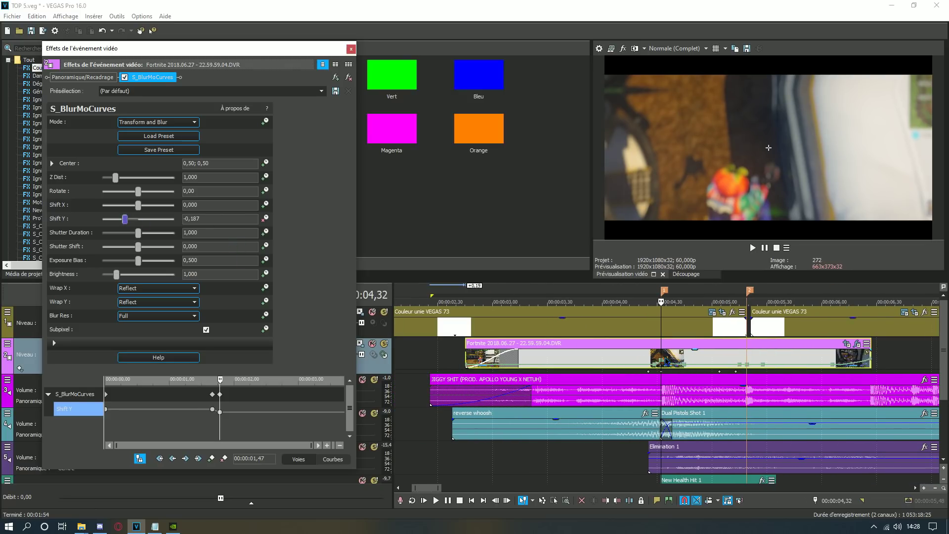
left_click(764, 248)
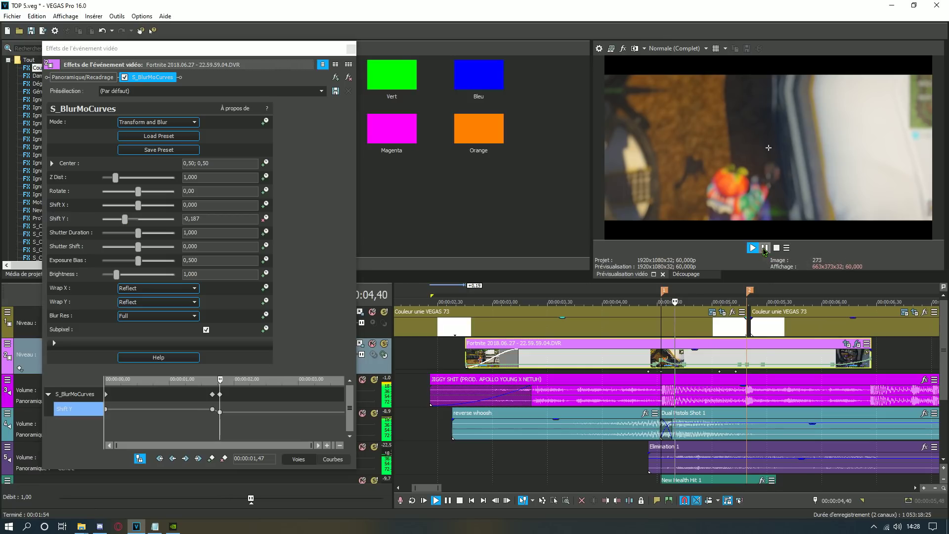
left_click(764, 247)
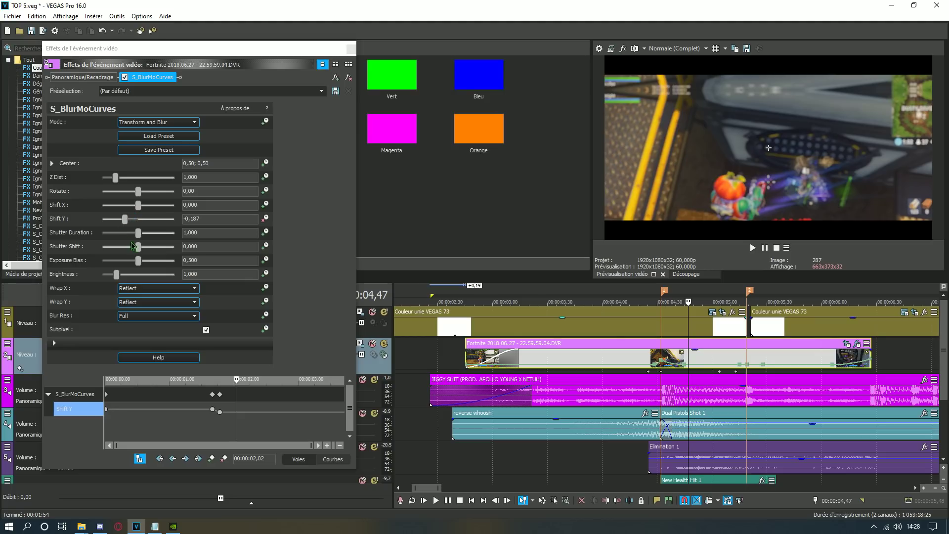
left_click_drag(127, 220, 150, 228)
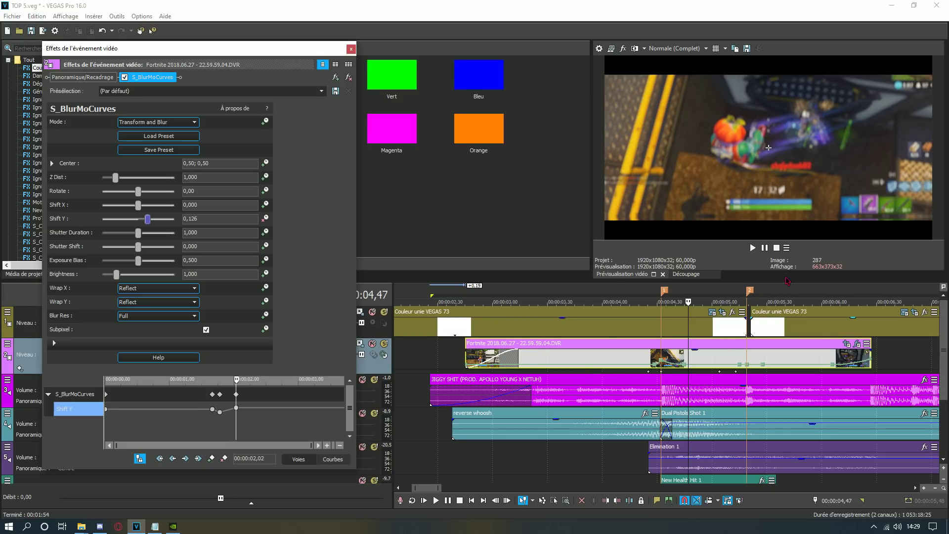
left_click(765, 248)
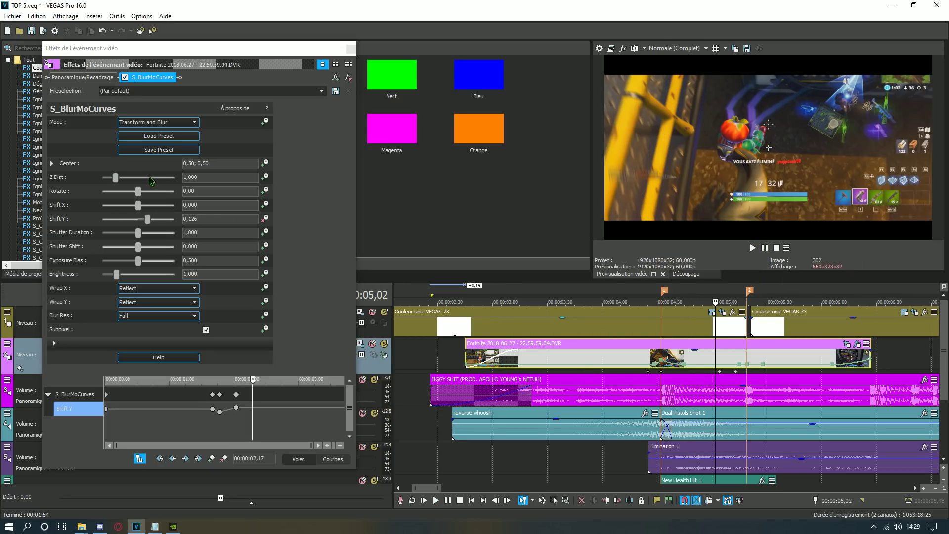
left_click_drag(148, 219, 134, 225)
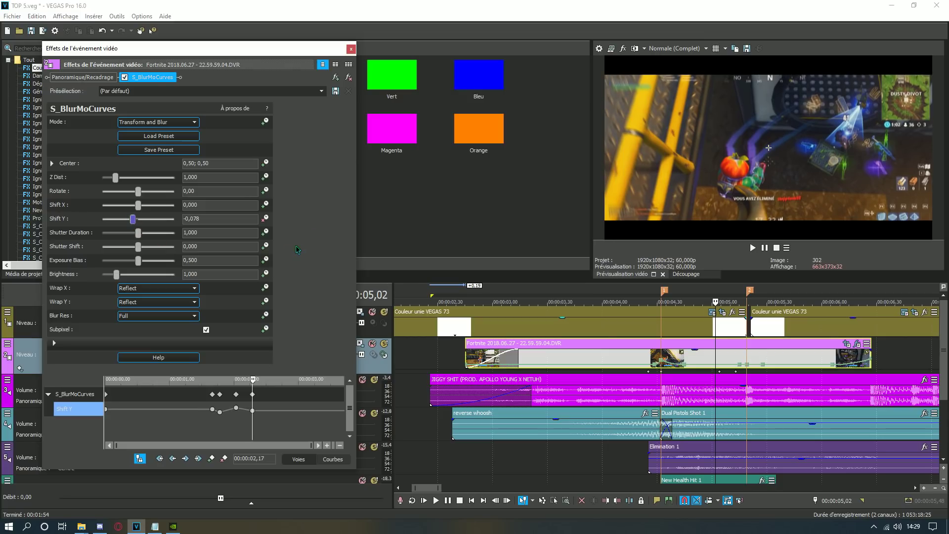
Step: Reset Shift Y to 0 at 00:00:05,14, just before marker 2
left_click(735, 356)
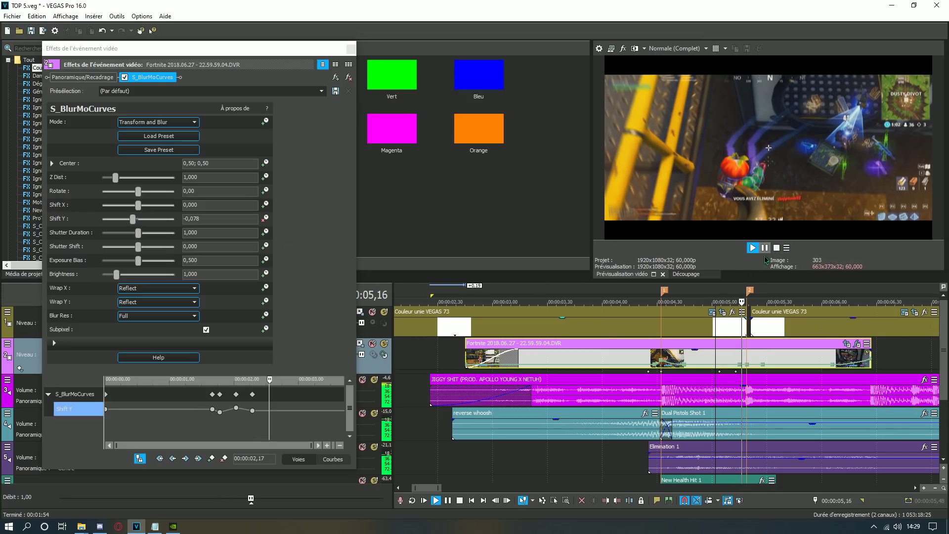
left_click(736, 356)
left_click(68, 211)
key("Return")
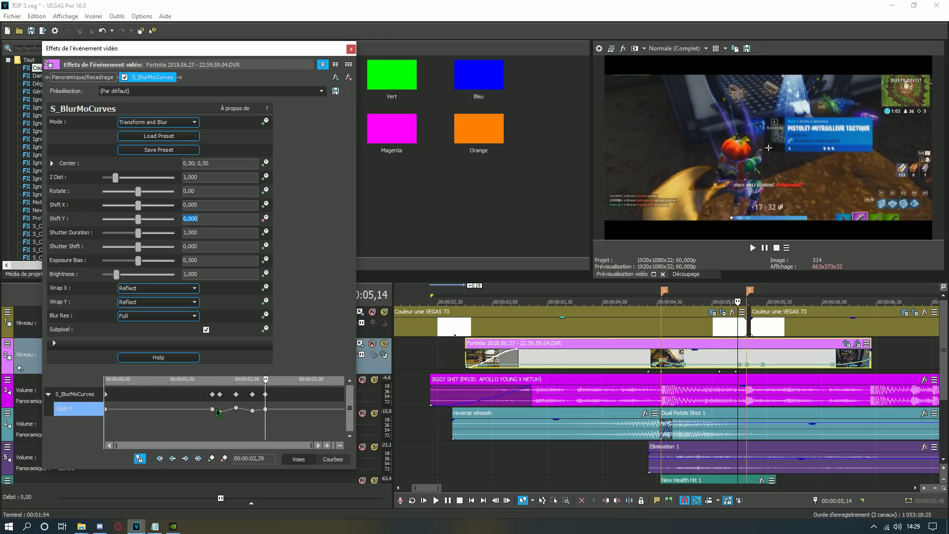
Step: Set the Shift Y keyframes at effect times 00:00:01,40 and 00:00:01,47 to Fondu rapide
mouse_move(214, 410)
right_click(213, 410)
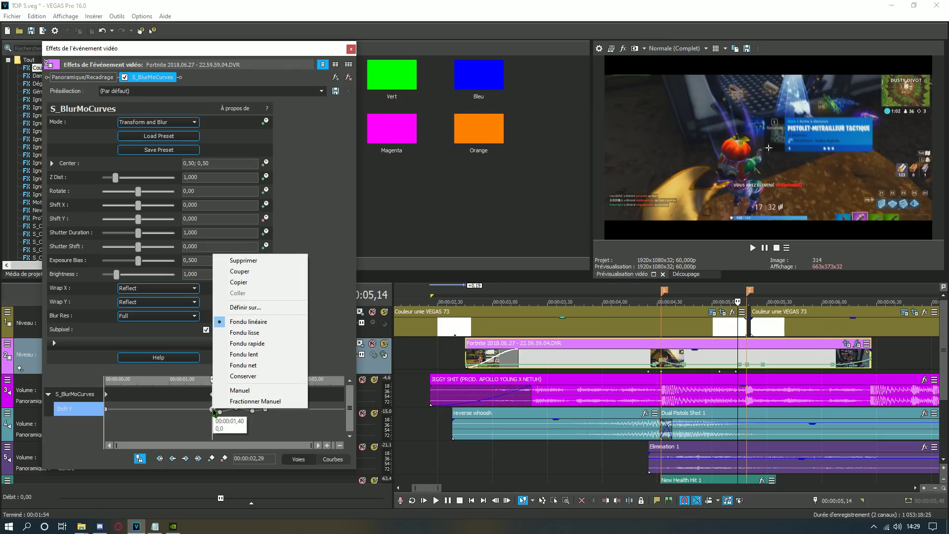
left_click(246, 343)
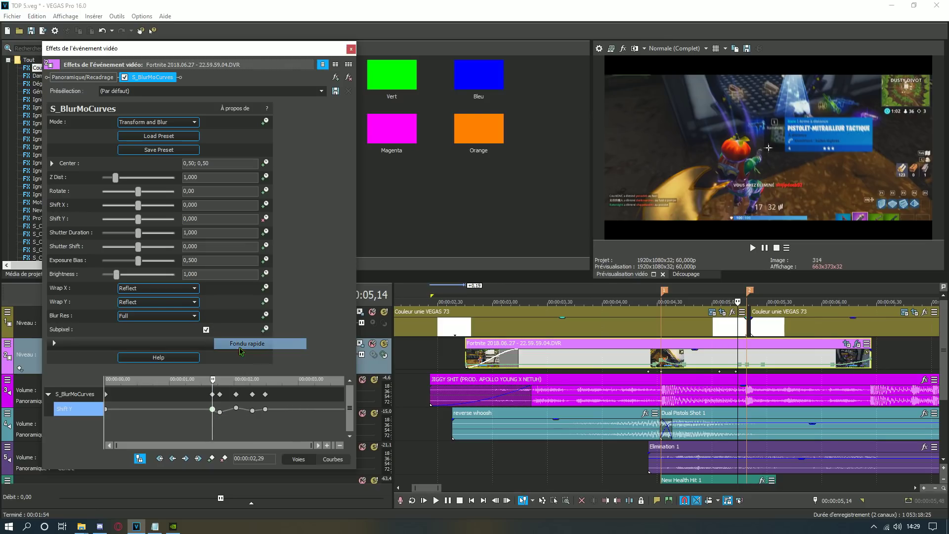
right_click(220, 414)
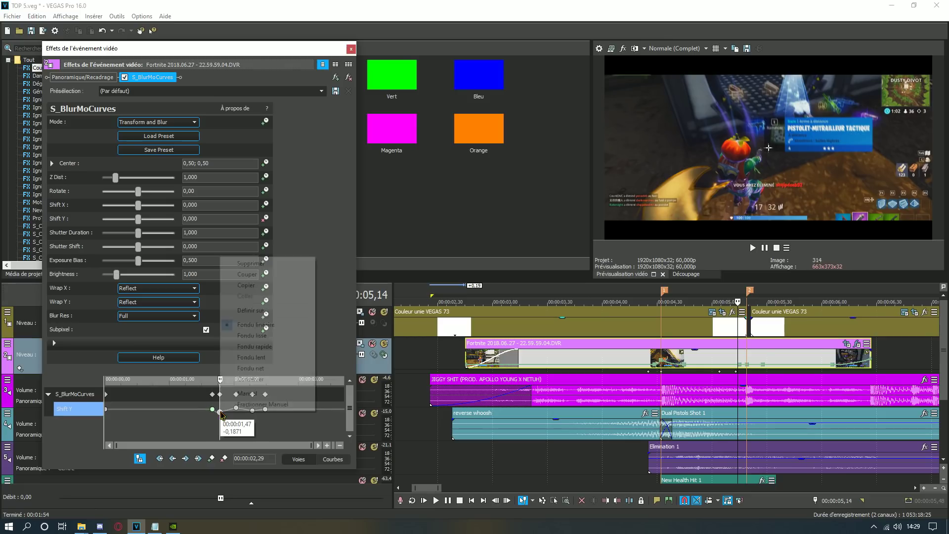
left_click(250, 346)
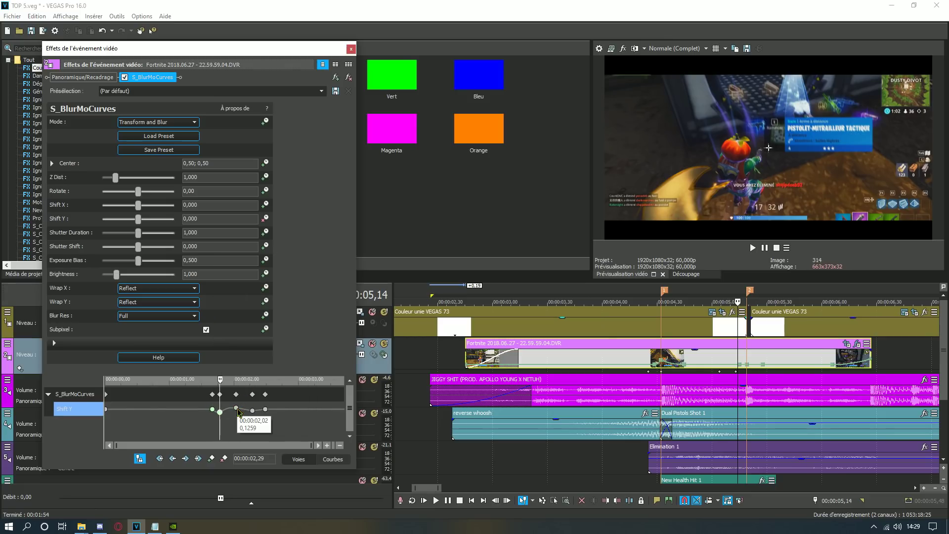
Step: Set the Shift Y keyframe at effect time 00:00:02,02 to Fondu lisse and the one at 00:00:02,17 to Fondu lent
right_click(236, 411)
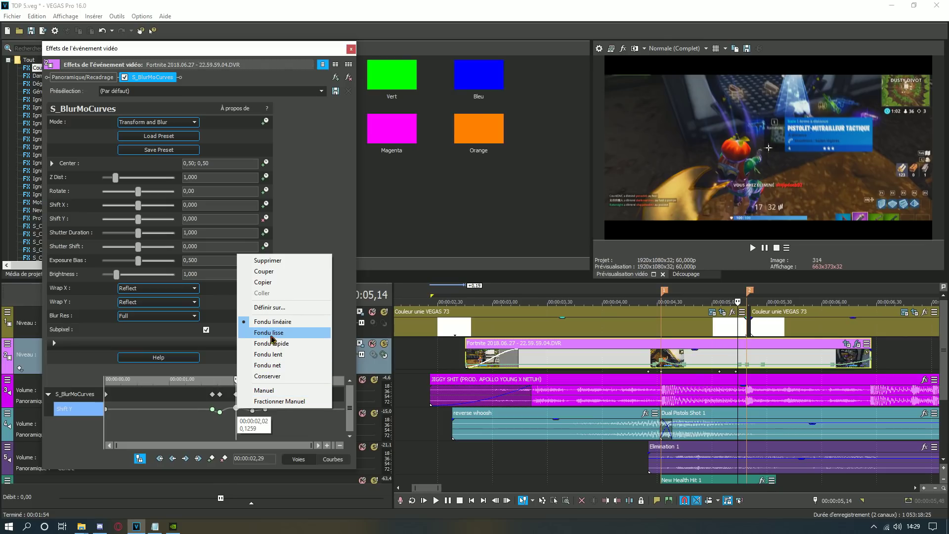
left_click(271, 333)
left_click(253, 410)
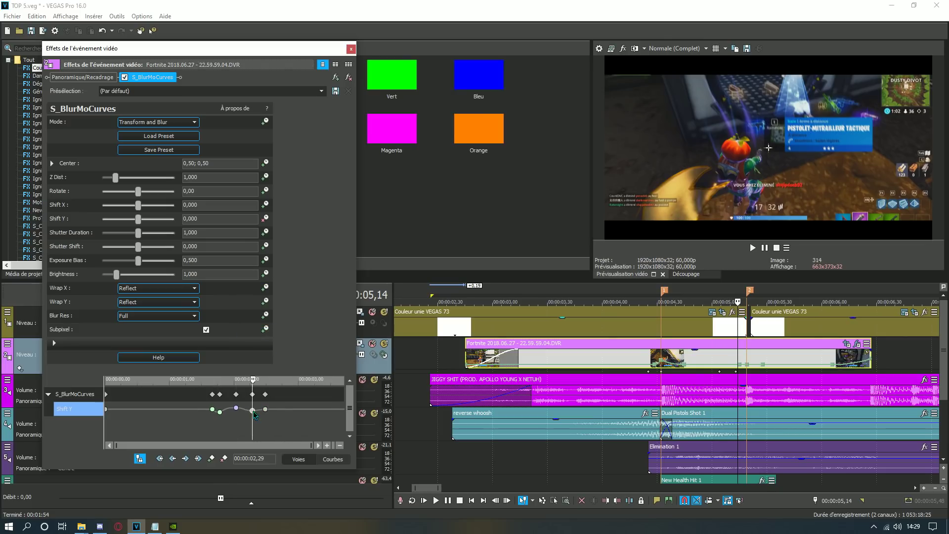
right_click(252, 410)
left_click(300, 356)
Step: Delete the last Position keyframe in the video clip's pan/crop settings and close the window
left_click(643, 361)
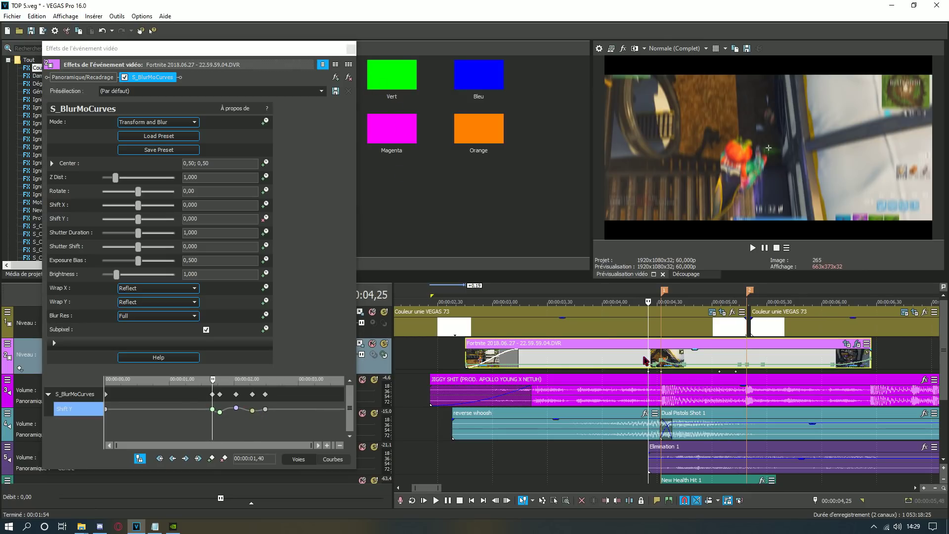
left_click(350, 48)
left_click(847, 343)
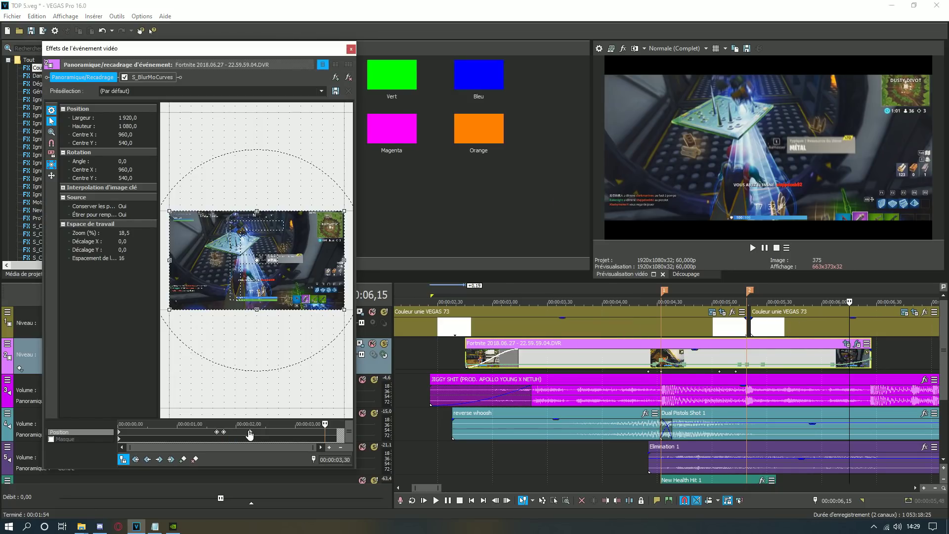
right_click(250, 435)
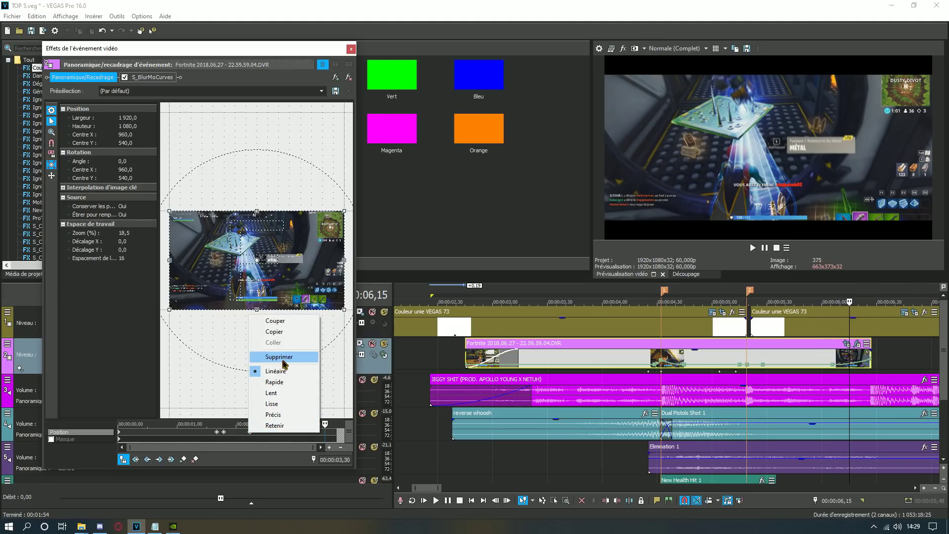
left_click(275, 356)
left_click(352, 49)
Step: Open the S_BlurMoCurves effect on the Fortnite clip and turn on keyframe animation for Z Dist
left_click(642, 364)
left_click(856, 344)
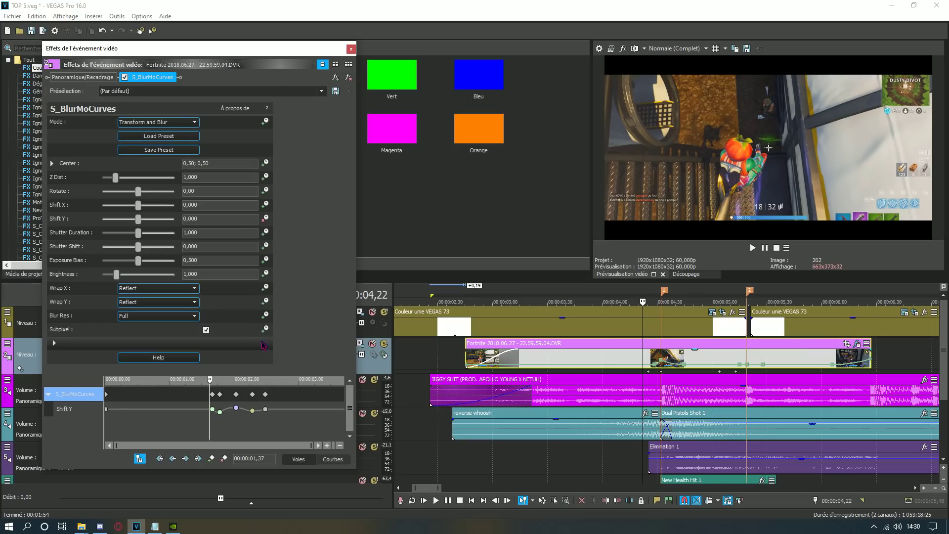
left_click_drag(221, 49, 190, 55)
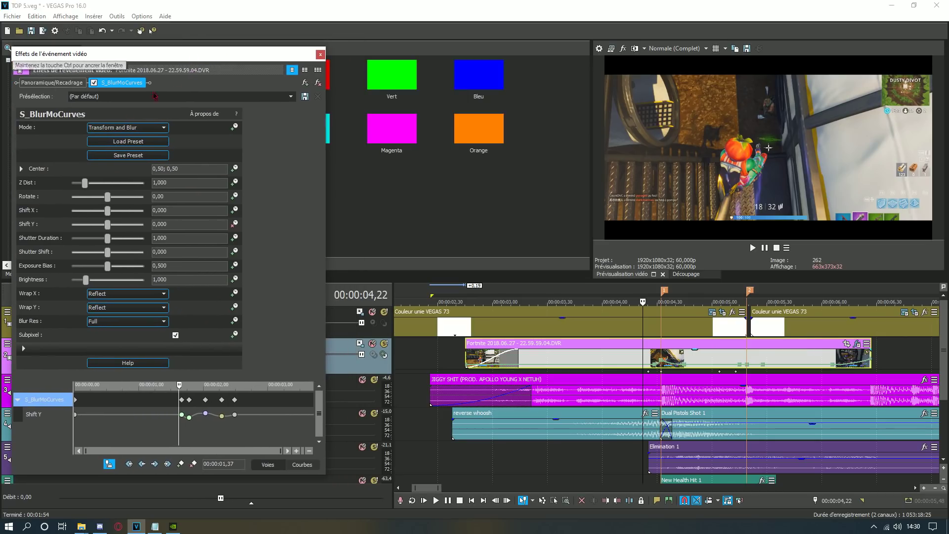
left_click(235, 182)
Step: Add a Z Dist keyframe at effect time 00:00:01,40 and set Z Dist to 0,800 at 00:00:01,47, on marker 1
scroll(672, 358, "up", 3)
left_click(672, 357)
key("Right")
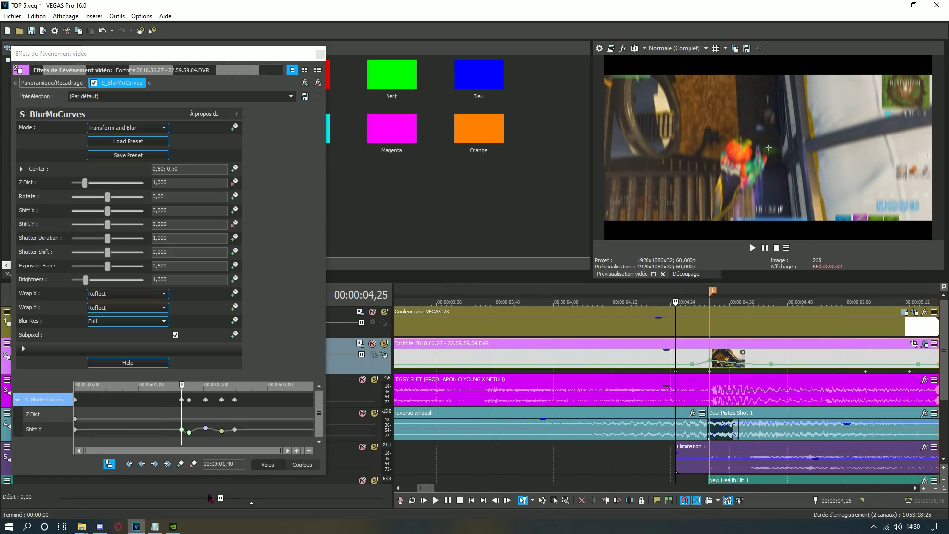
left_click(181, 463)
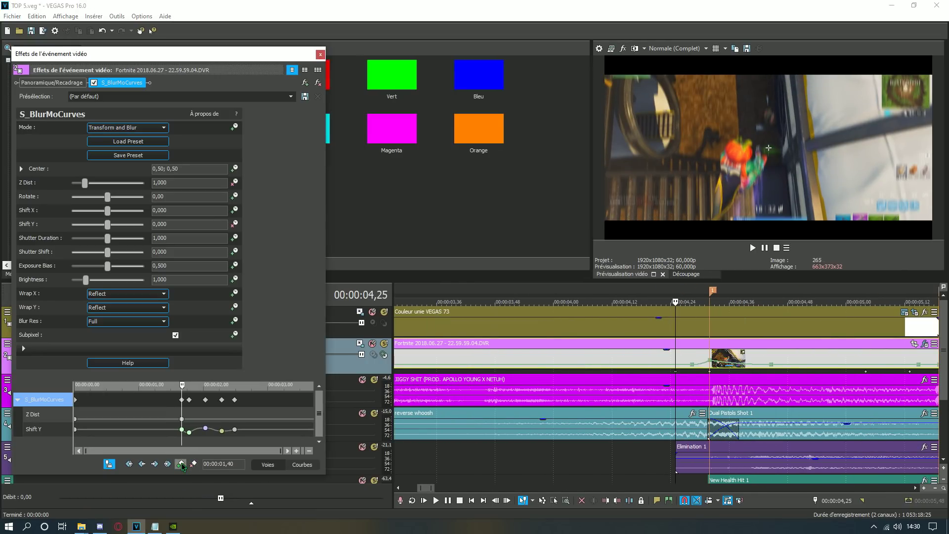
left_click(709, 369)
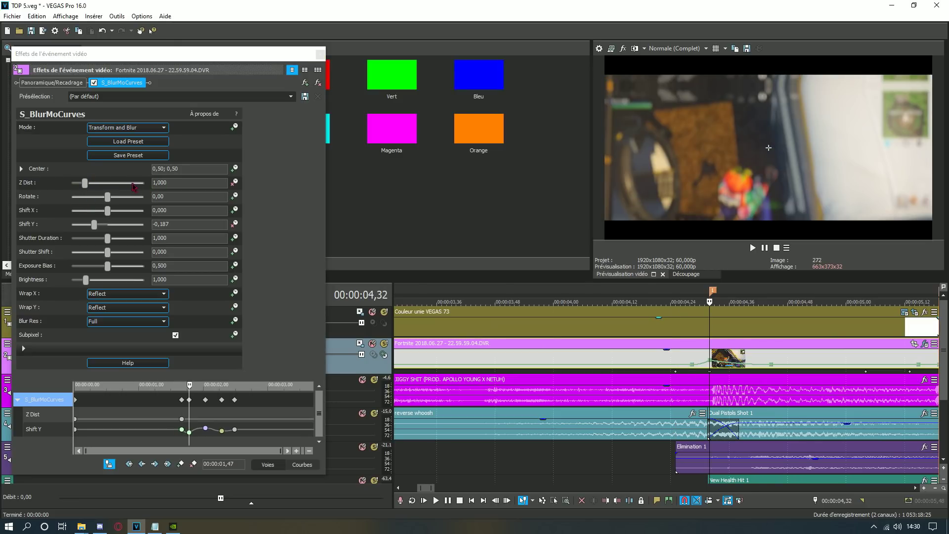
left_click_drag(85, 183, 84, 188)
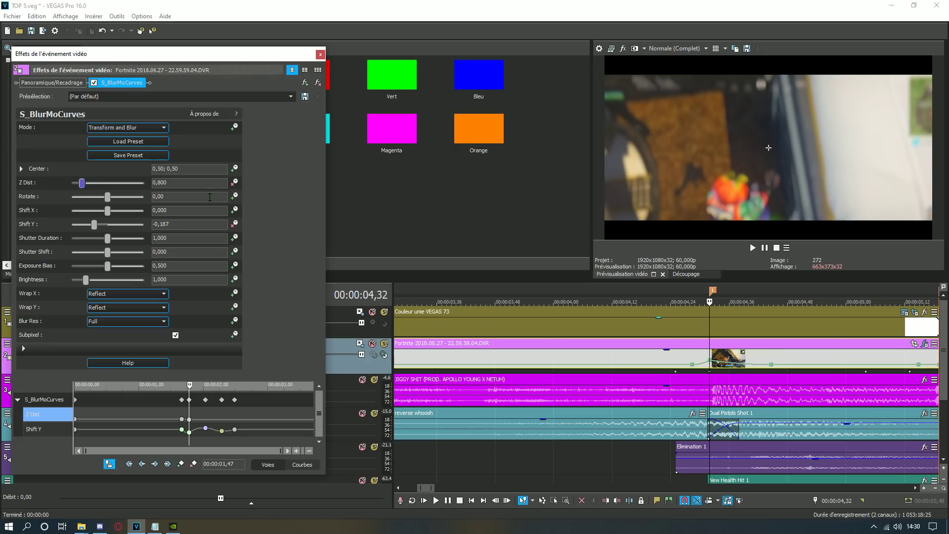
Step: Play the clip up to 00:00:05,11, just before marker 2, and set Z Dist to 1 there
left_click(753, 248)
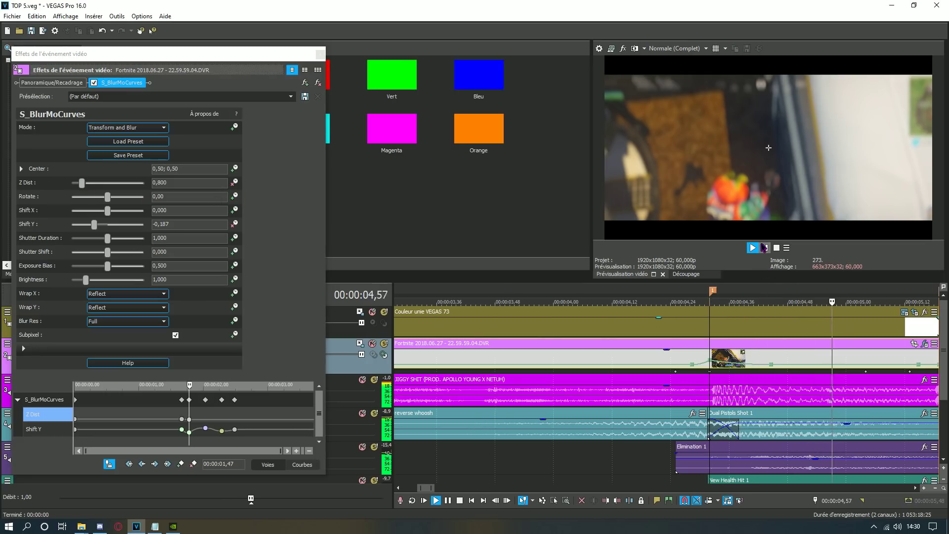
left_click(764, 247)
scroll(760, 277, "down", 1)
left_click(753, 248)
left_click(764, 248)
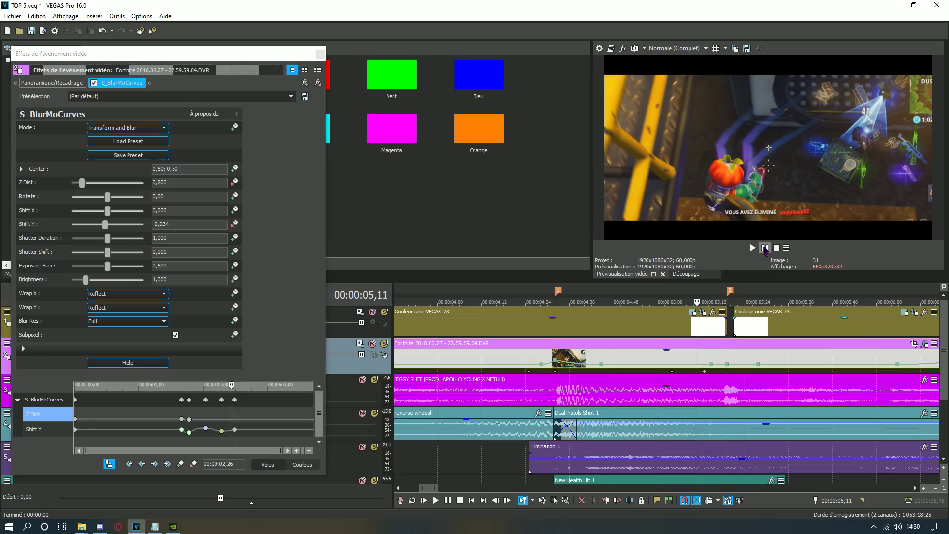
left_click_drag(167, 182, 150, 181)
type("1")
key("Return")
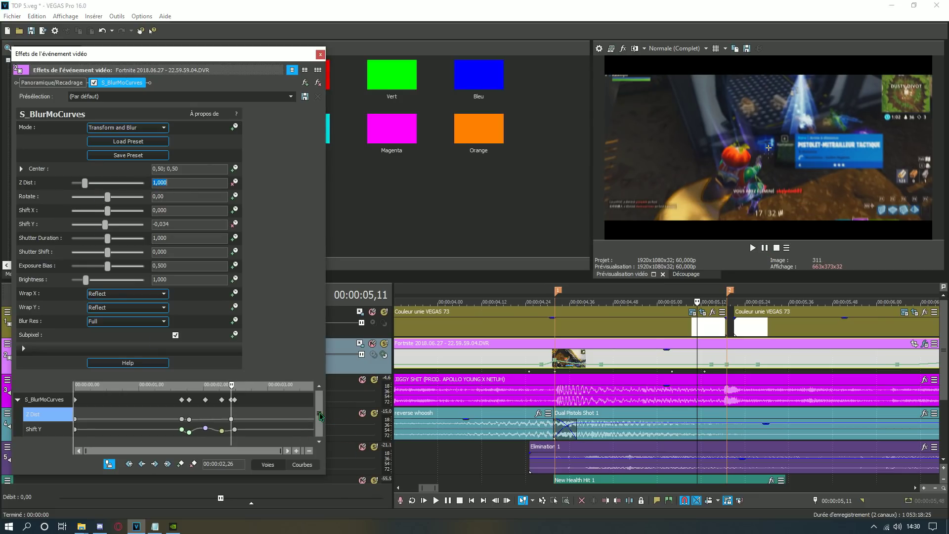
Step: Change the interpolation of the Z Dist keyframes at effect times 00:00:01,47 and 00:00:01,40
right_click(189, 419)
left_click(231, 385)
left_click(181, 419)
right_click(182, 423)
left_click(232, 346)
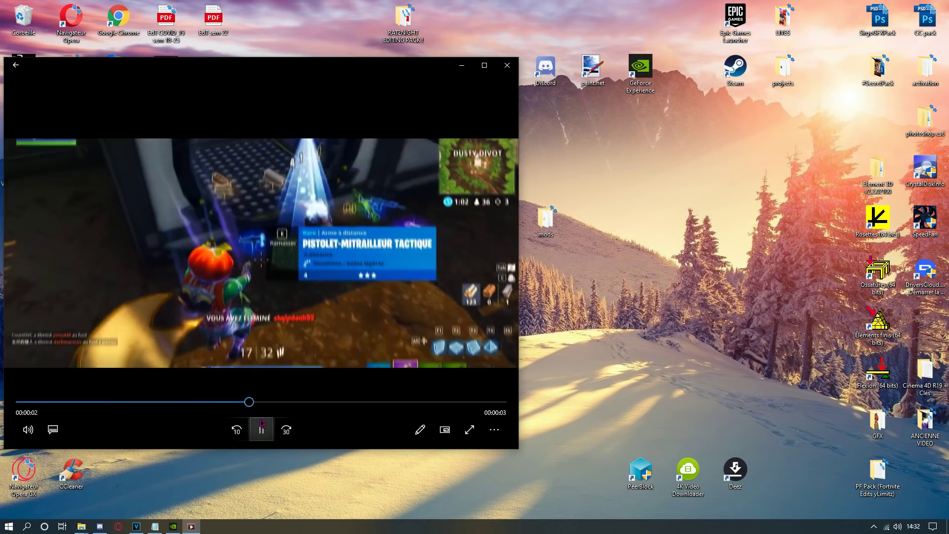
Step: Review the rendered clip in the video player, close the player and switch back to the VEGAS Pro timeline
left_click(261, 429)
left_click_drag(313, 402, 174, 381)
left_click_drag(256, 59, 451, 88)
left_click(656, 79)
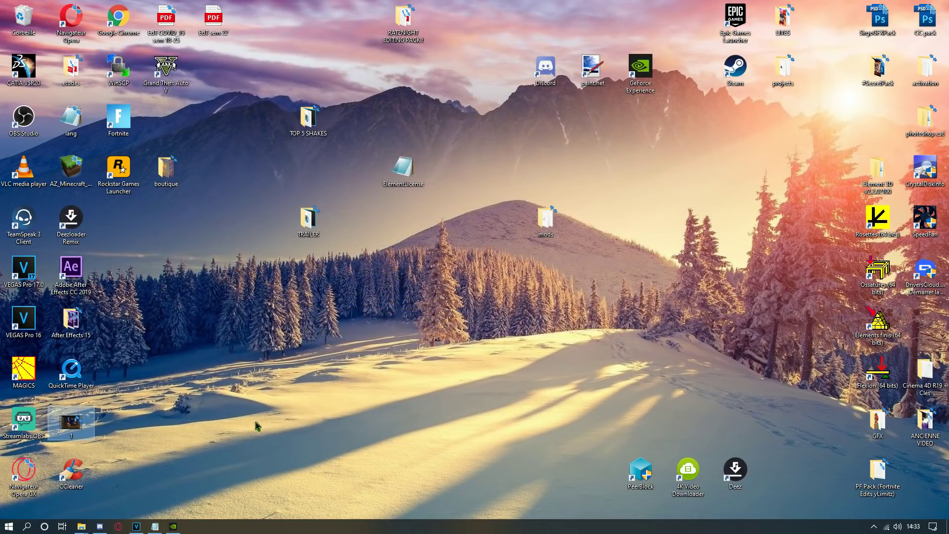
left_click(140, 527)
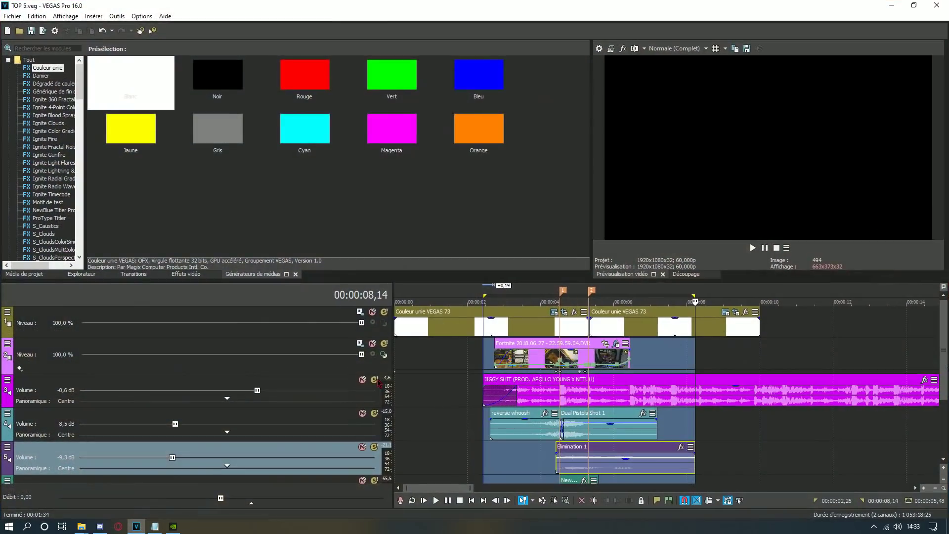
left_click(528, 358)
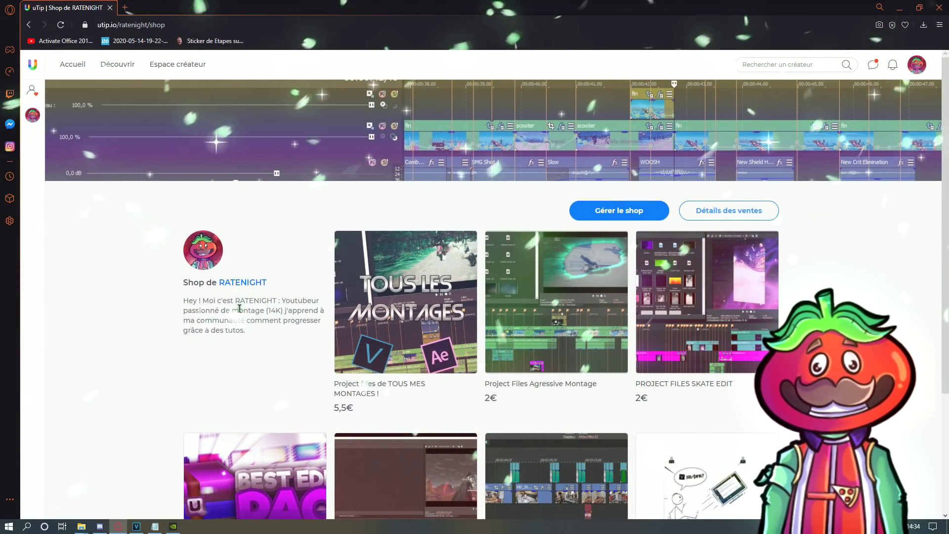
Step: Look through the project files and editing packs on the creator's uTip shop page in the browser
left_click_drag(242, 308, 259, 282)
left_click(213, 306)
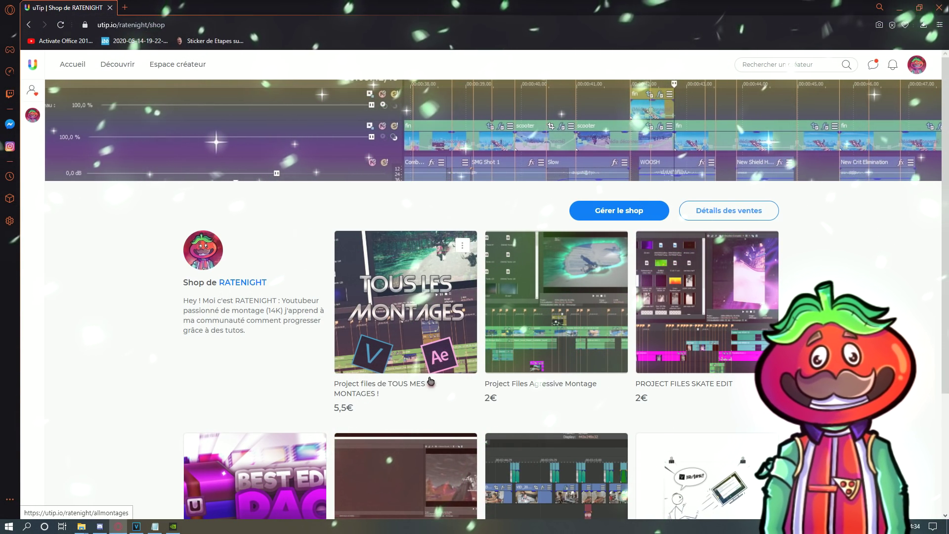
scroll(216, 469, "down", 3)
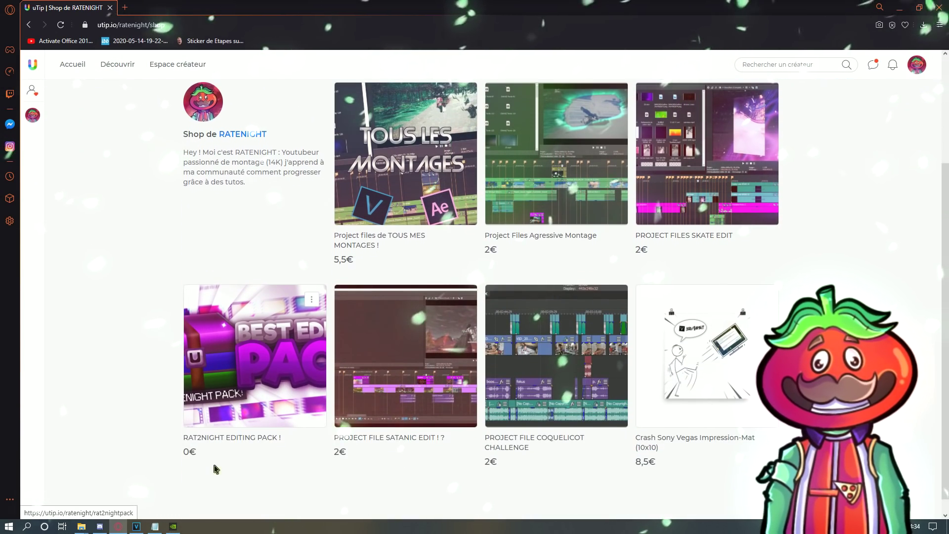
scroll(473, 186, "up", 3)
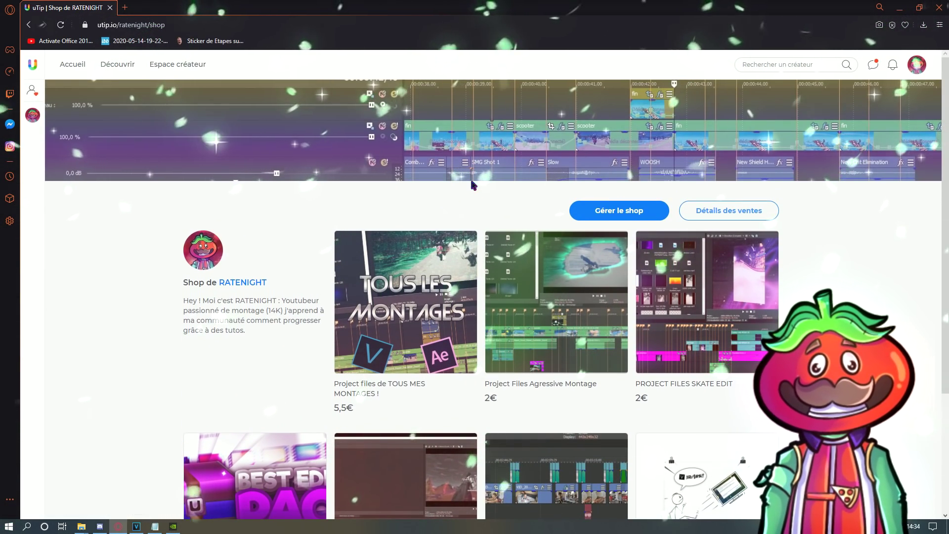